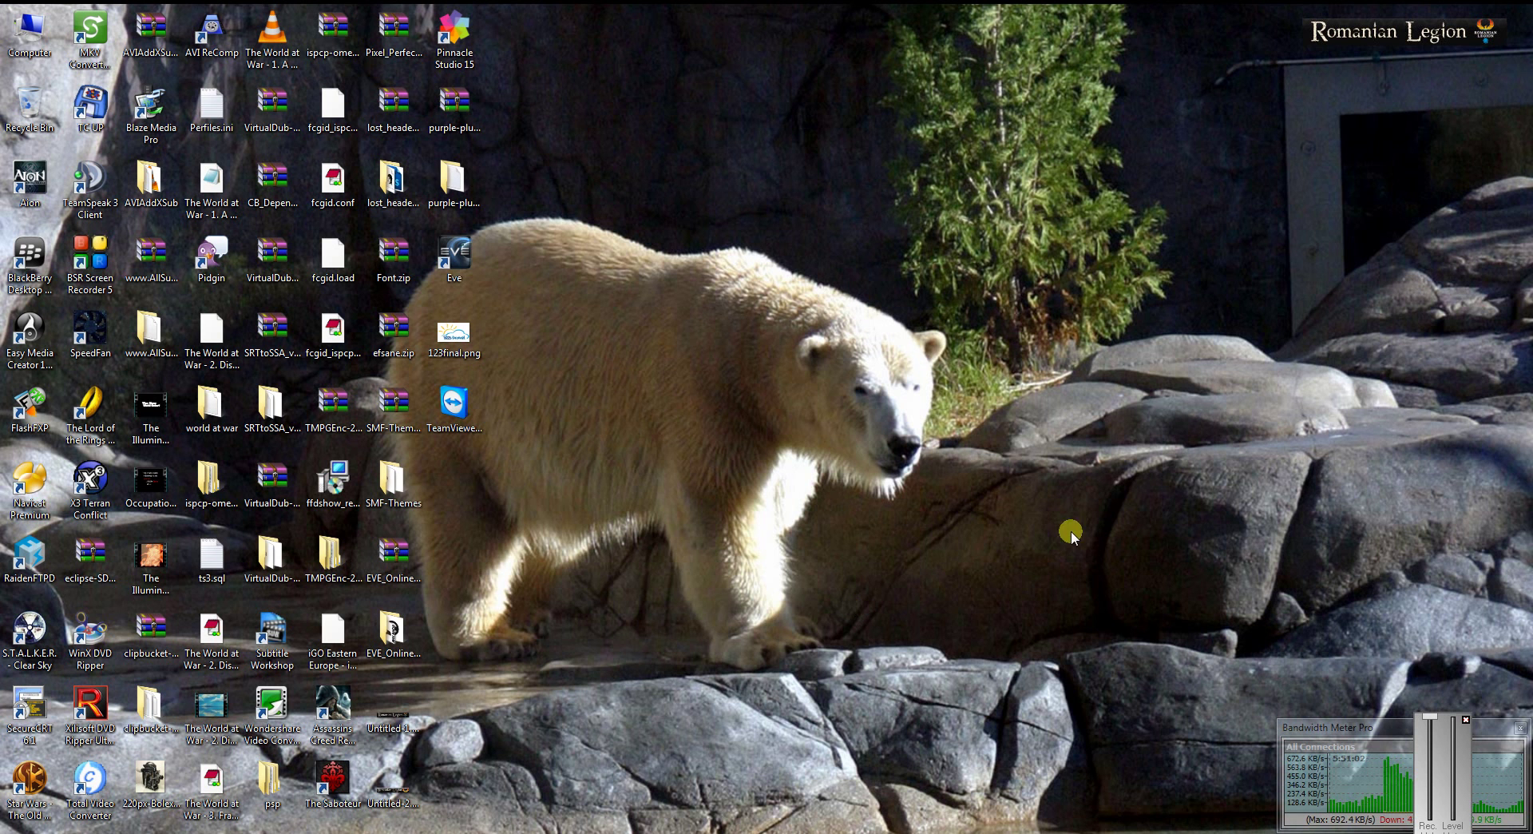
# Step: Open the forum's Temars Eve Api profile section and select the Jabber login name
pyautogui.click(1466, 721)
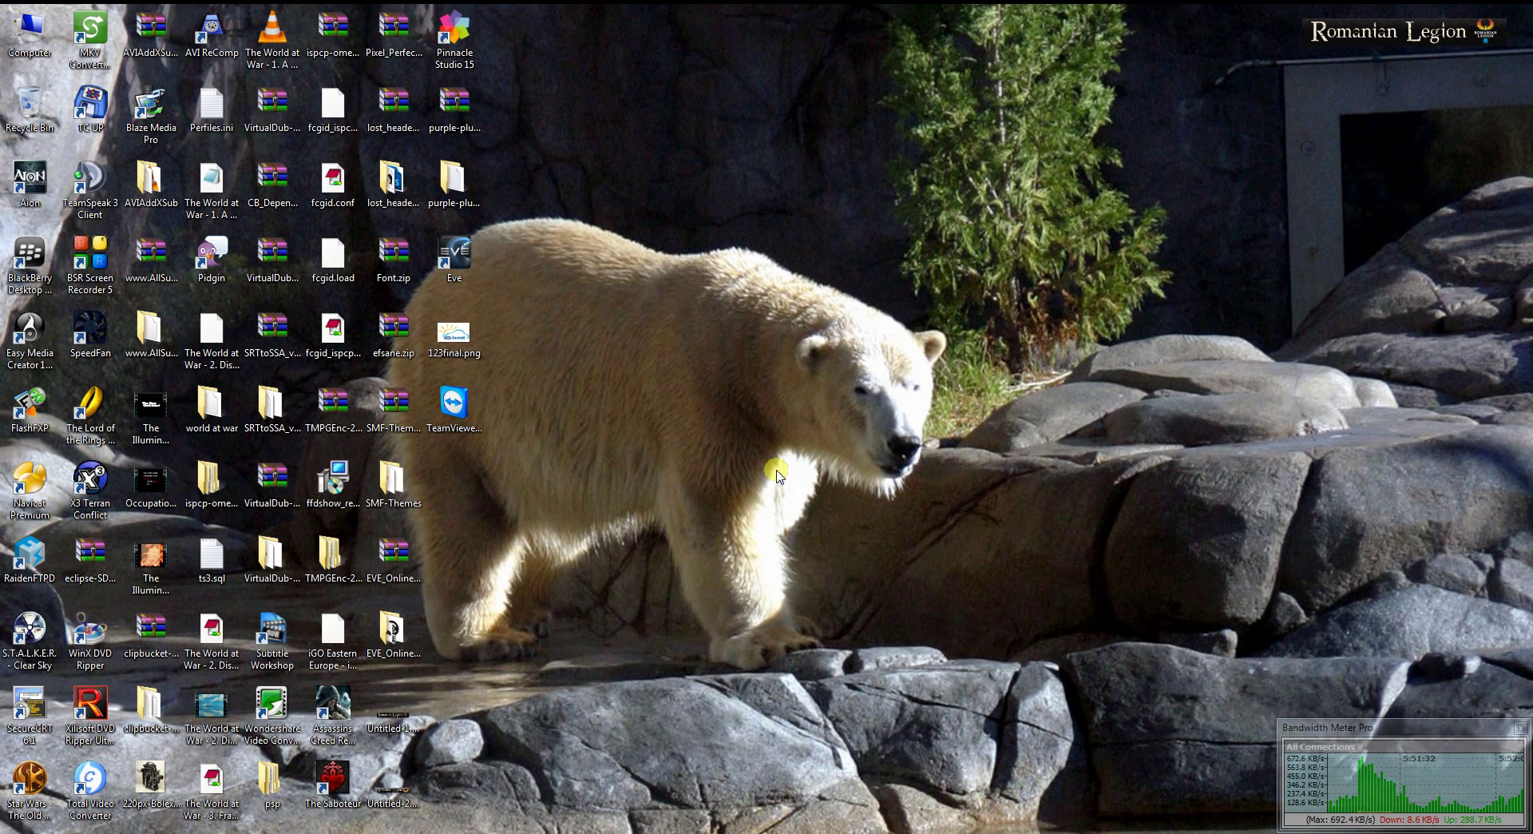
pyautogui.moveTo(120, 832)
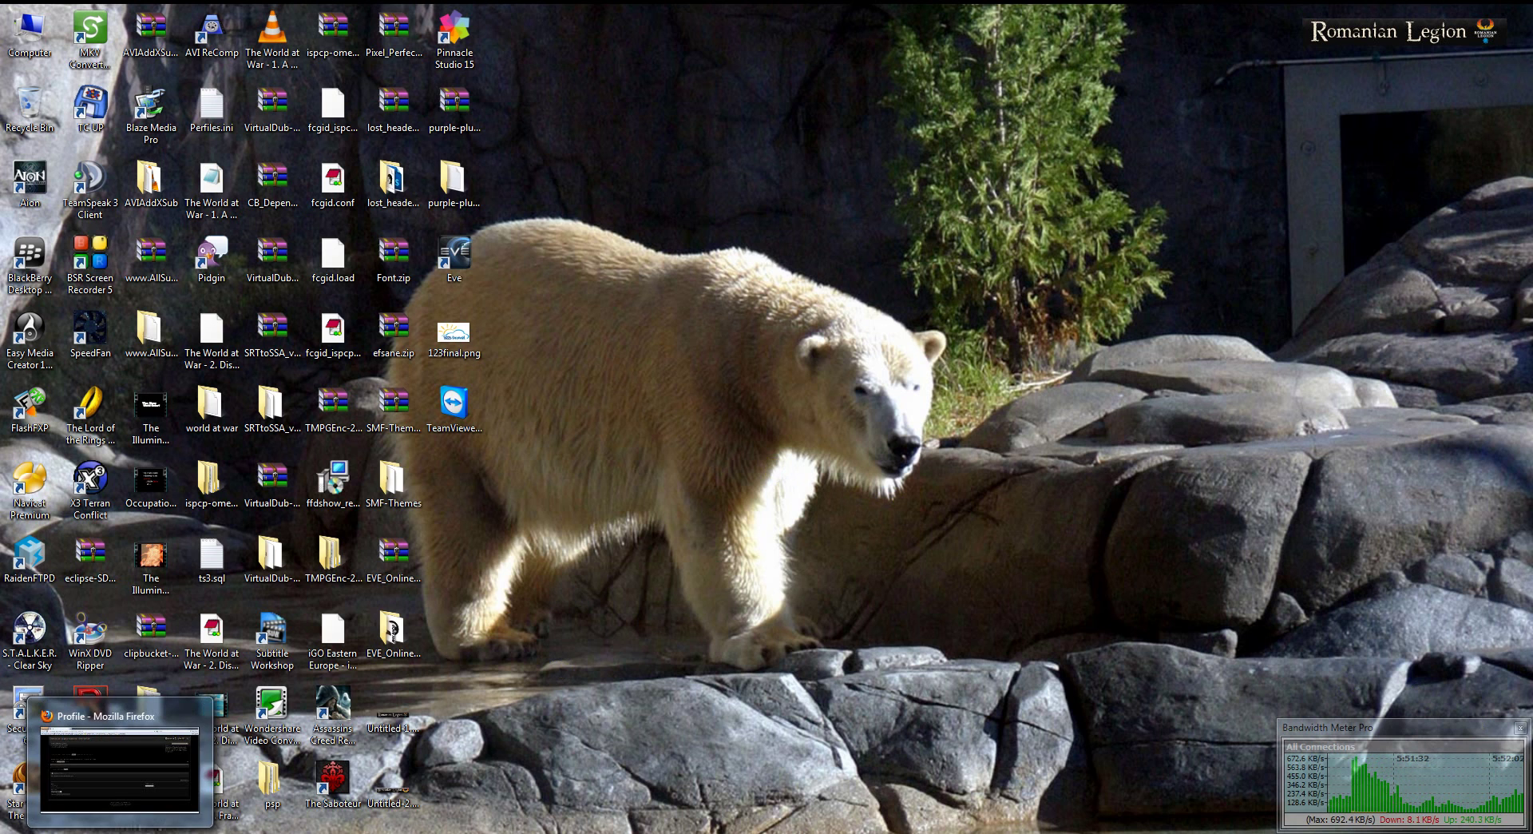
pyautogui.click(119, 766)
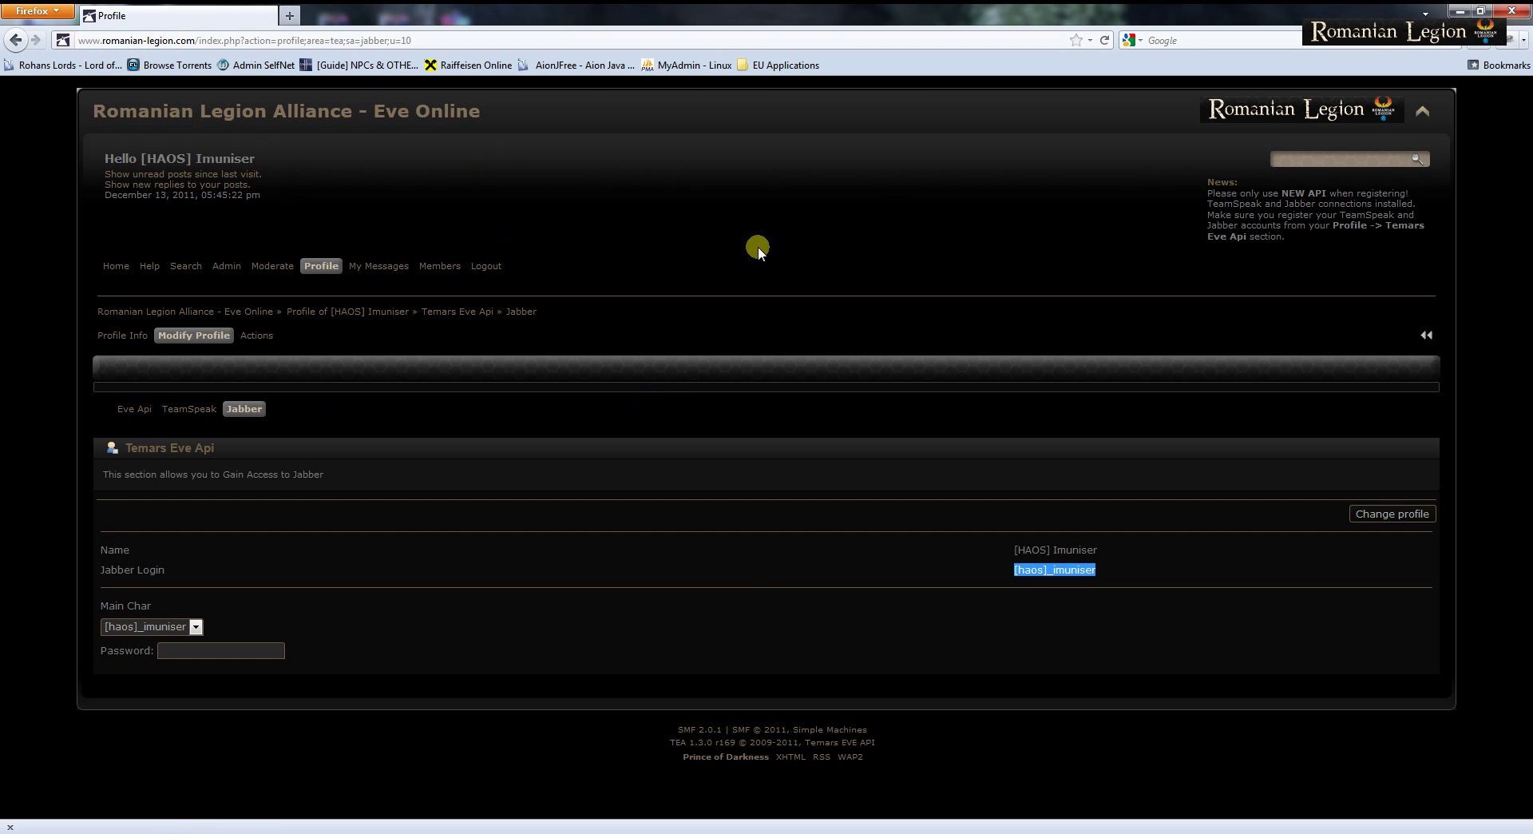
pyautogui.moveTo(320, 270)
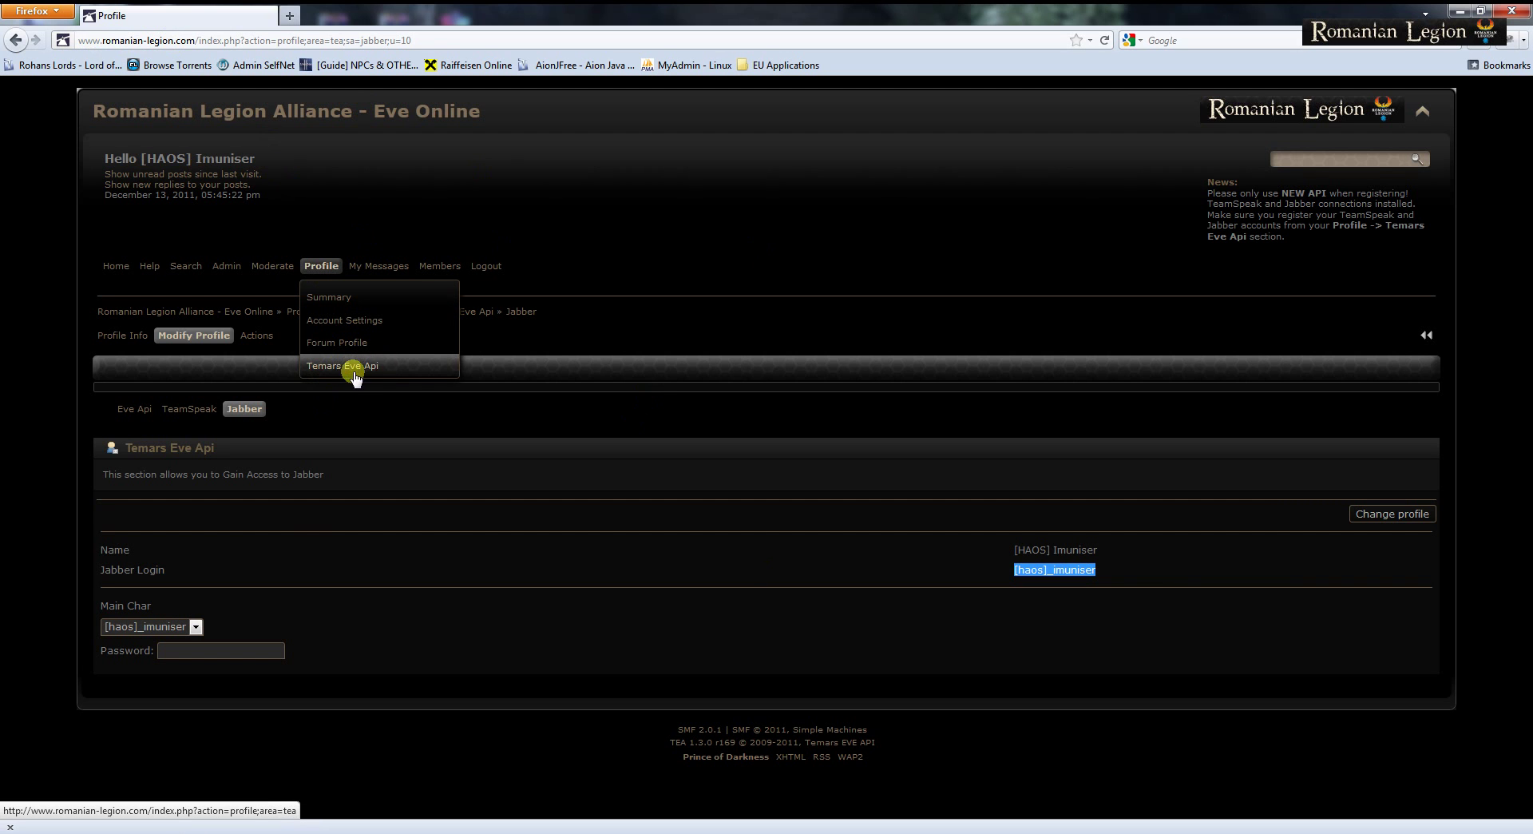
pyautogui.click(447, 419)
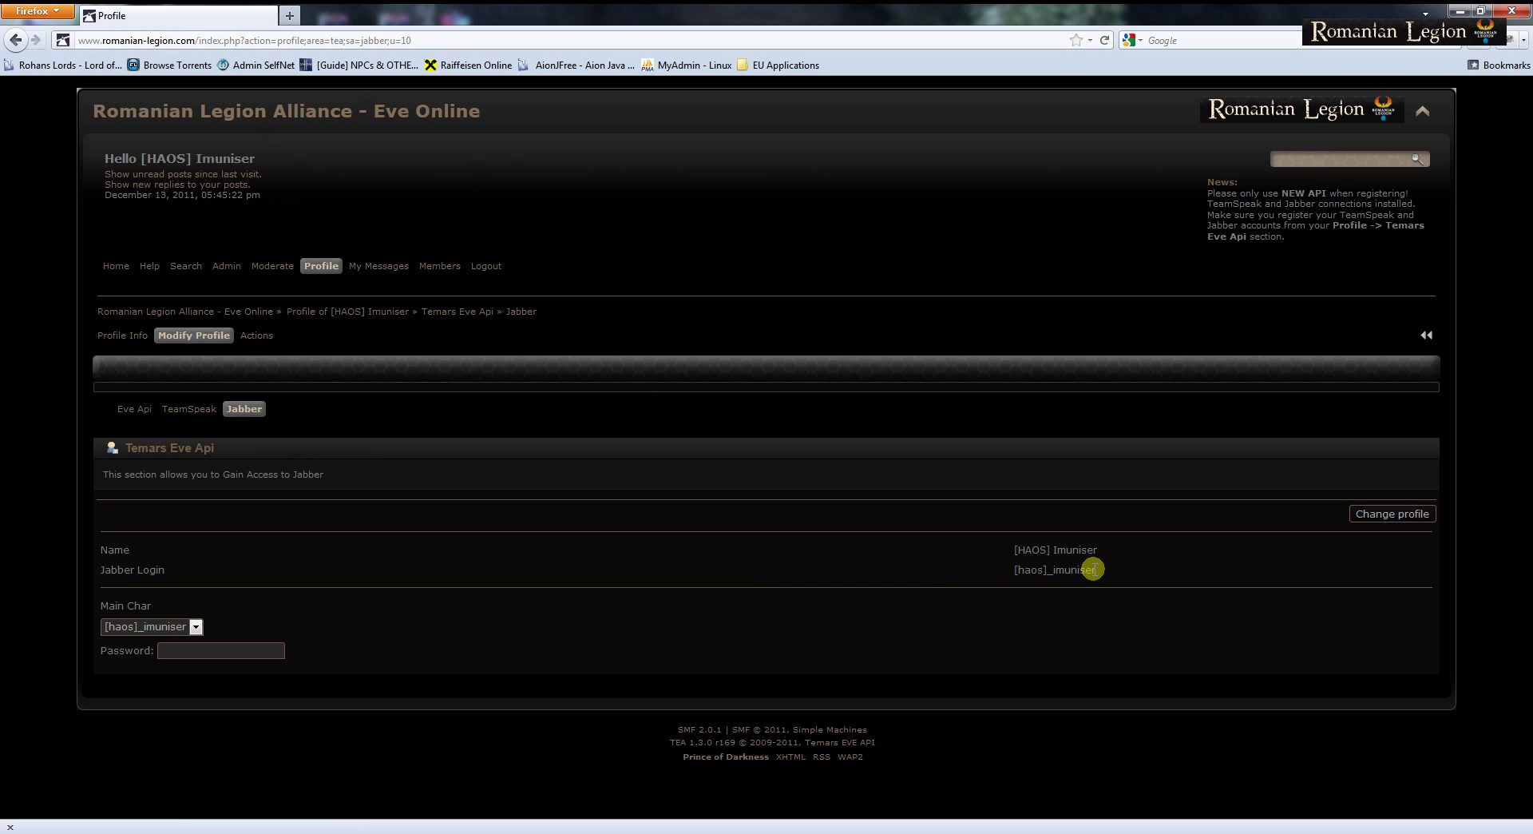
pyautogui.moveTo(1095, 568); pyautogui.dragTo(1013, 574)
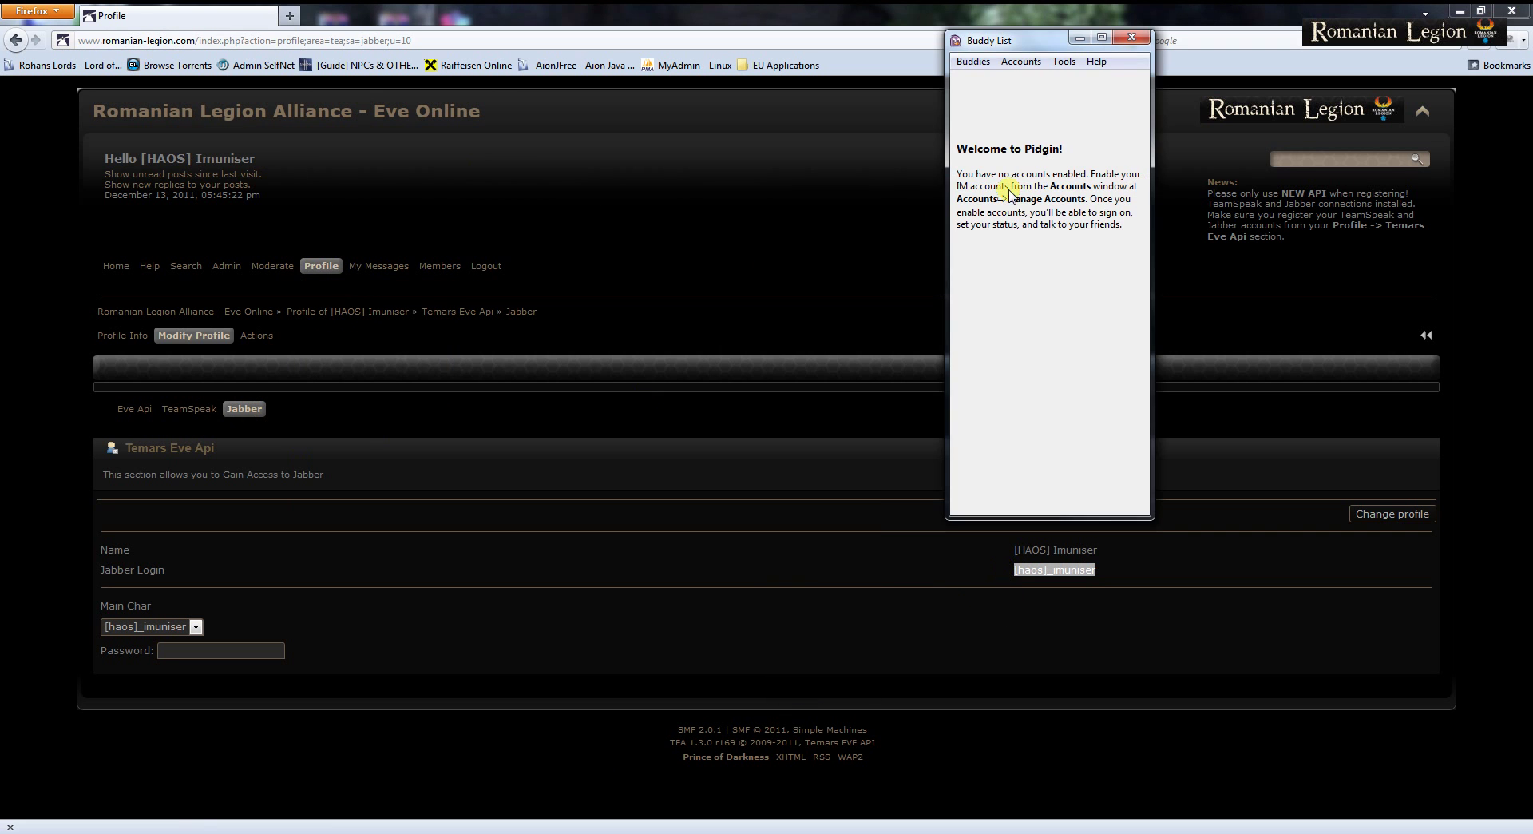
# Step: Add a new XMPP account using the forum's Jabber login as username on jabber.selfnet.org
pyautogui.click(1022, 62)
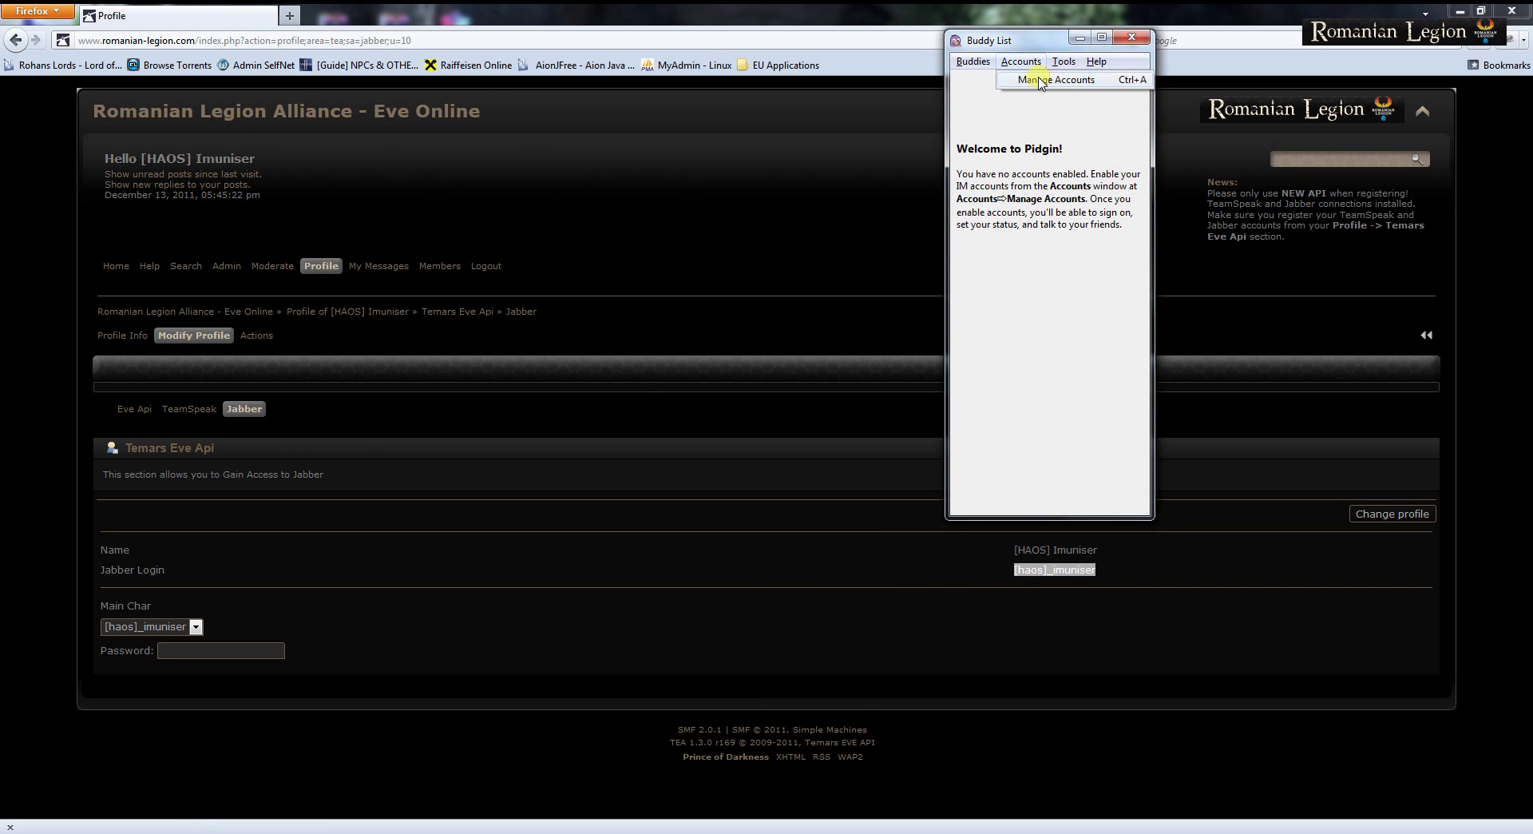
pyautogui.click(1039, 80)
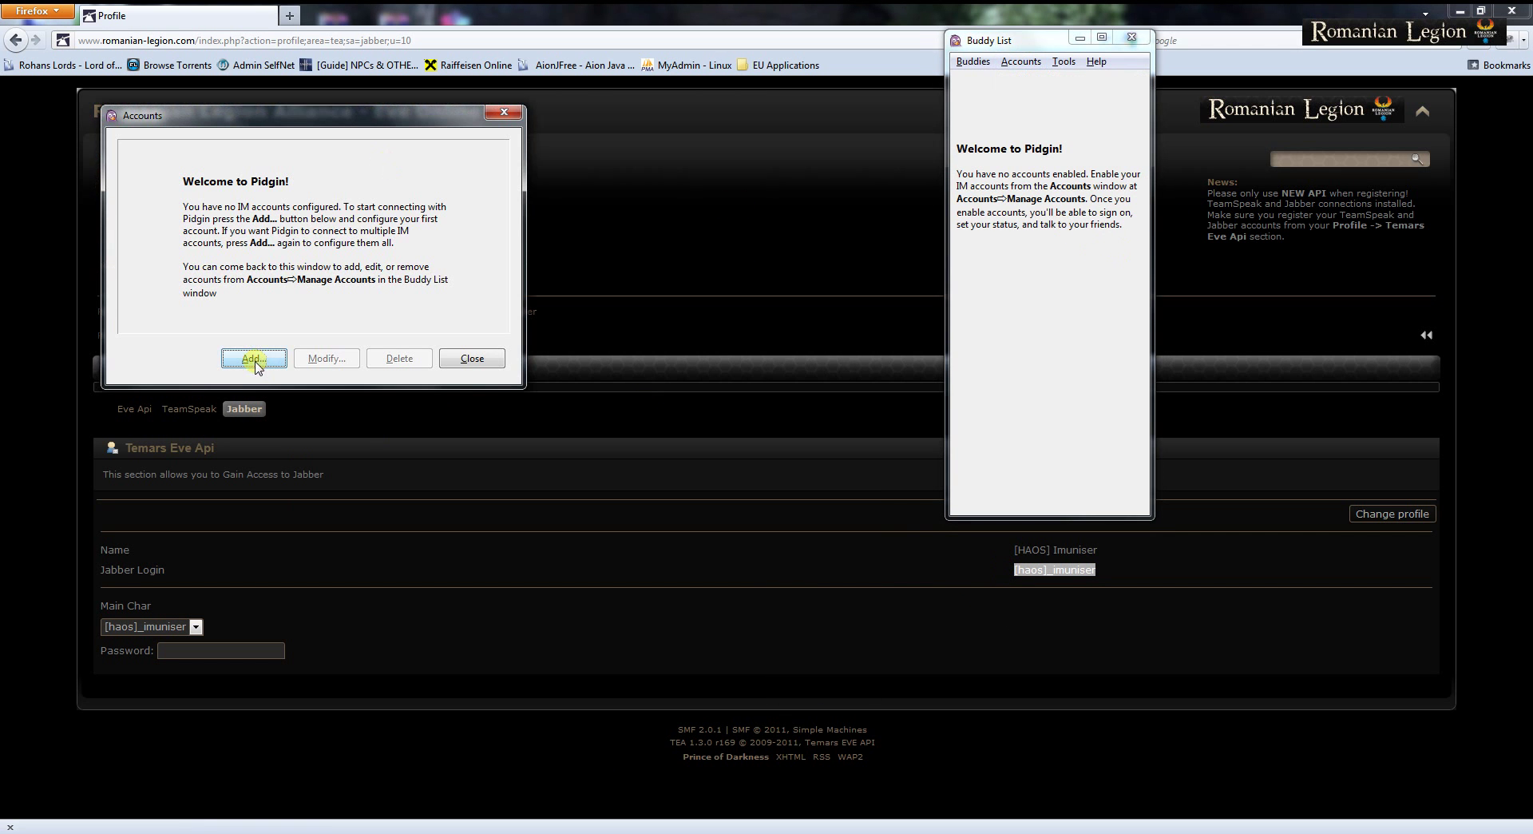
pyautogui.click(254, 359)
pyautogui.click(313, 214)
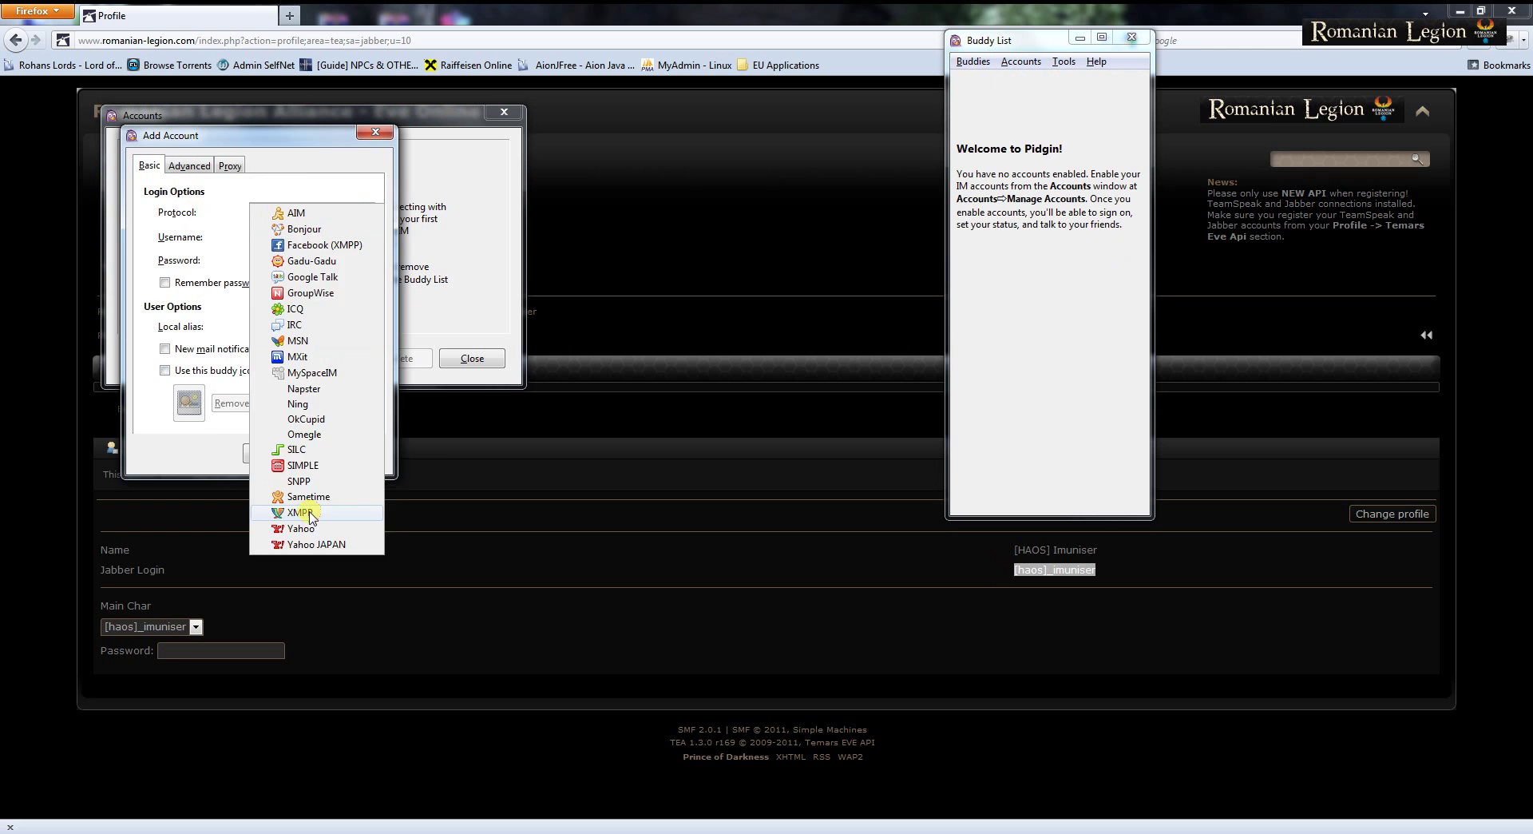
pyautogui.click(311, 516)
pyautogui.click(293, 237)
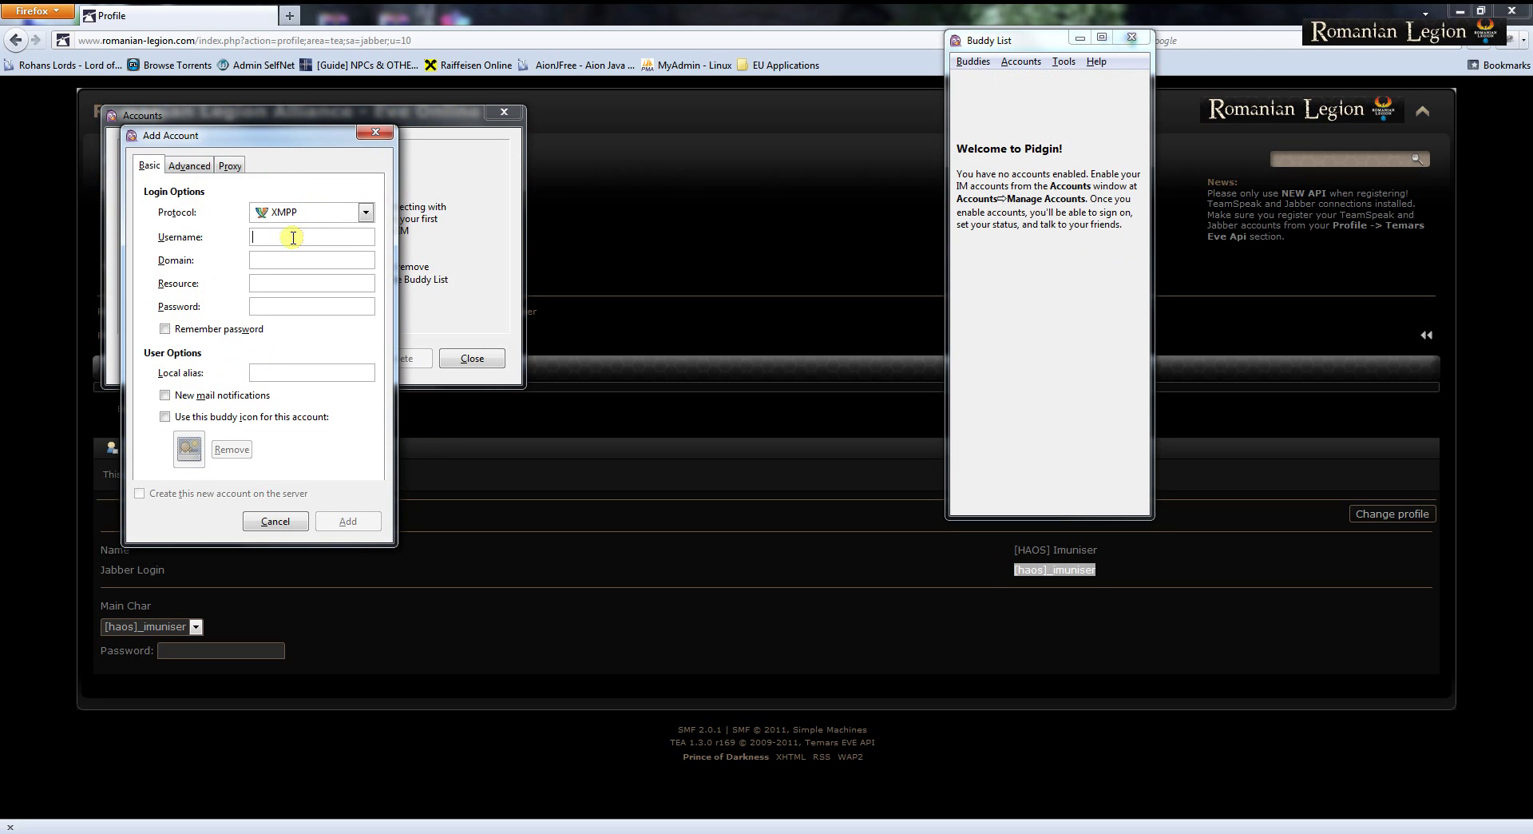
pyautogui.write('[haos]_imuniser')
pyautogui.press('Tab')
pyautogui.write('jabber.selfnet.org')
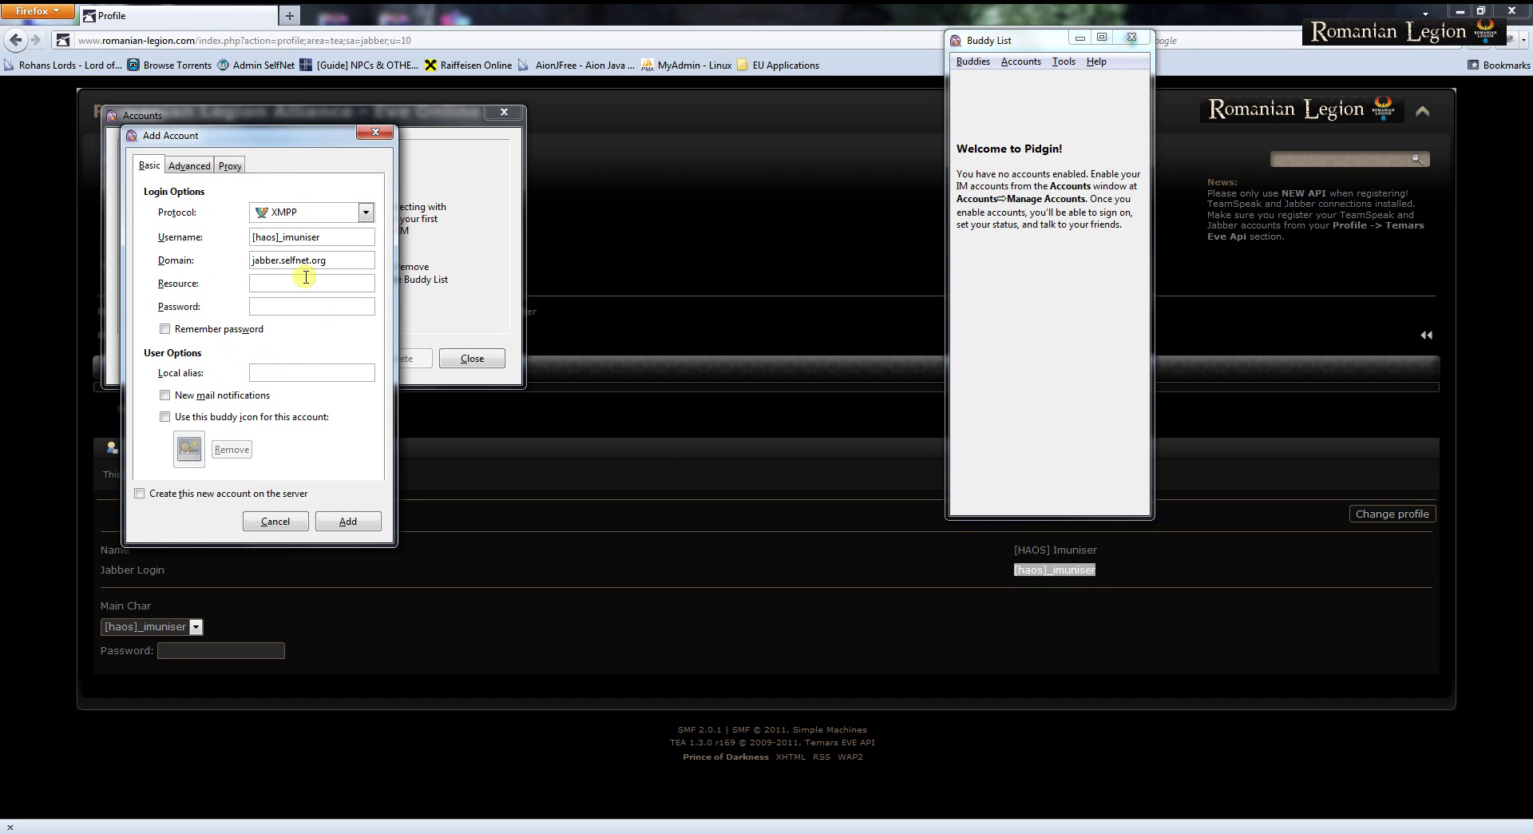
# Step: Enter the account password and turn on Remember password
pyautogui.click(281, 308)
pyautogui.write('1')
pyautogui.click(165, 330)
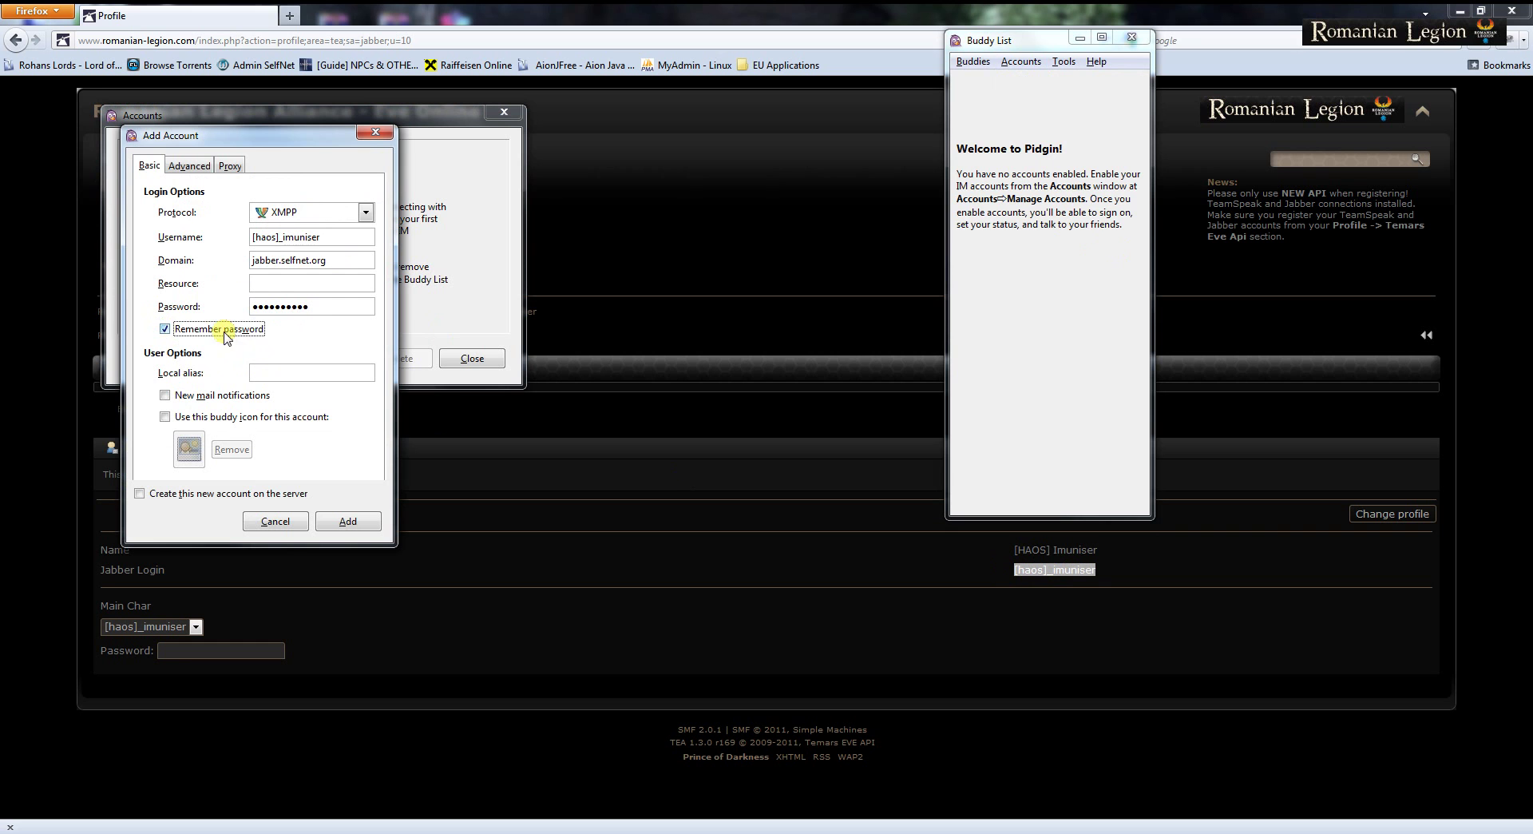
pyautogui.click(166, 329)
pyautogui.click(166, 329)
# Step: Give the account a local alias, leave the buddy icon unused, and add the account
pyautogui.click(292, 372)
pyautogui.write('[HAOS] Imuniser')
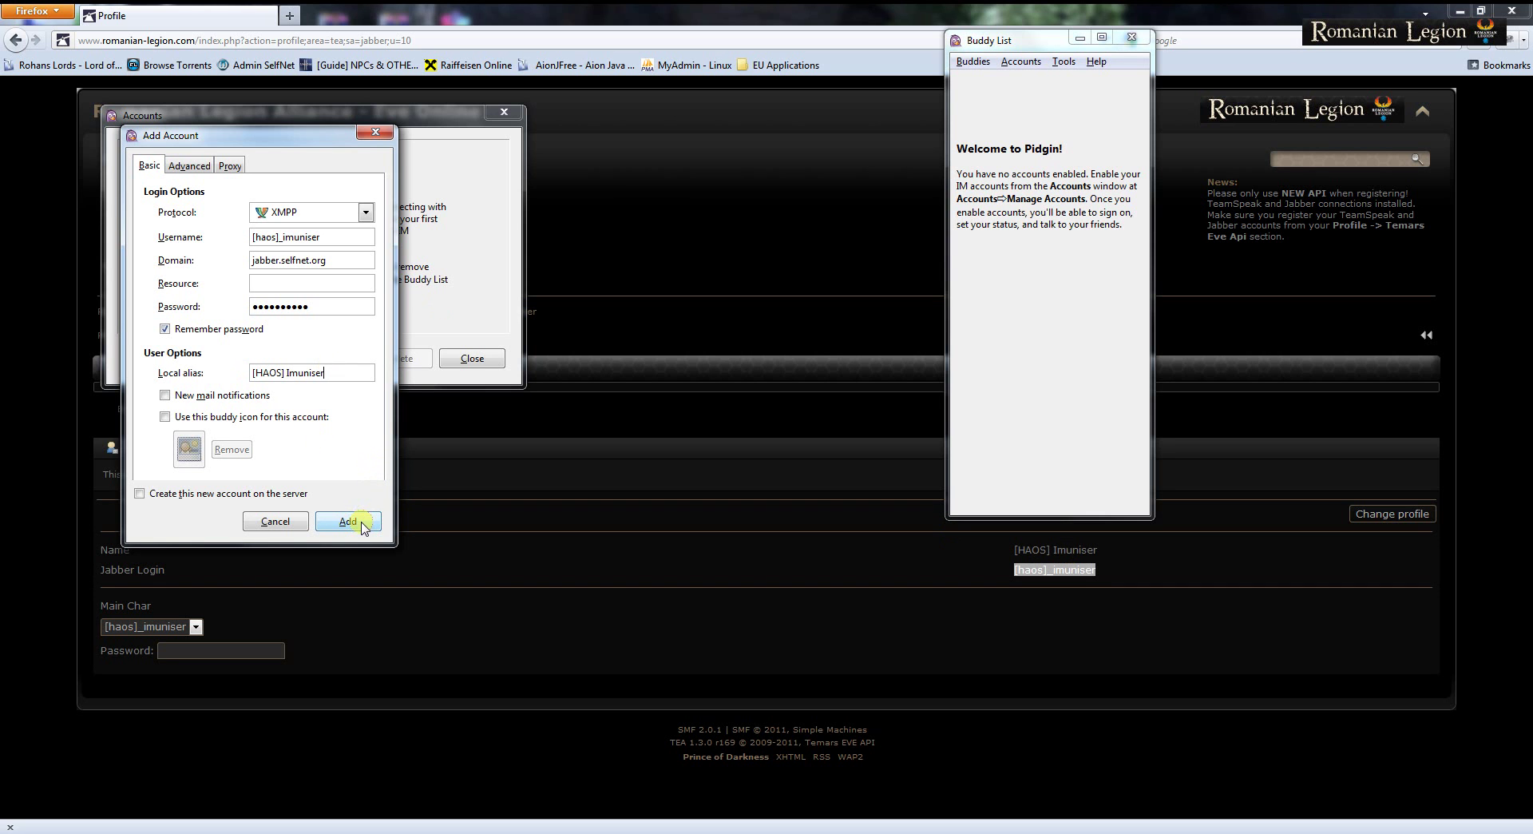
pyautogui.click(167, 421)
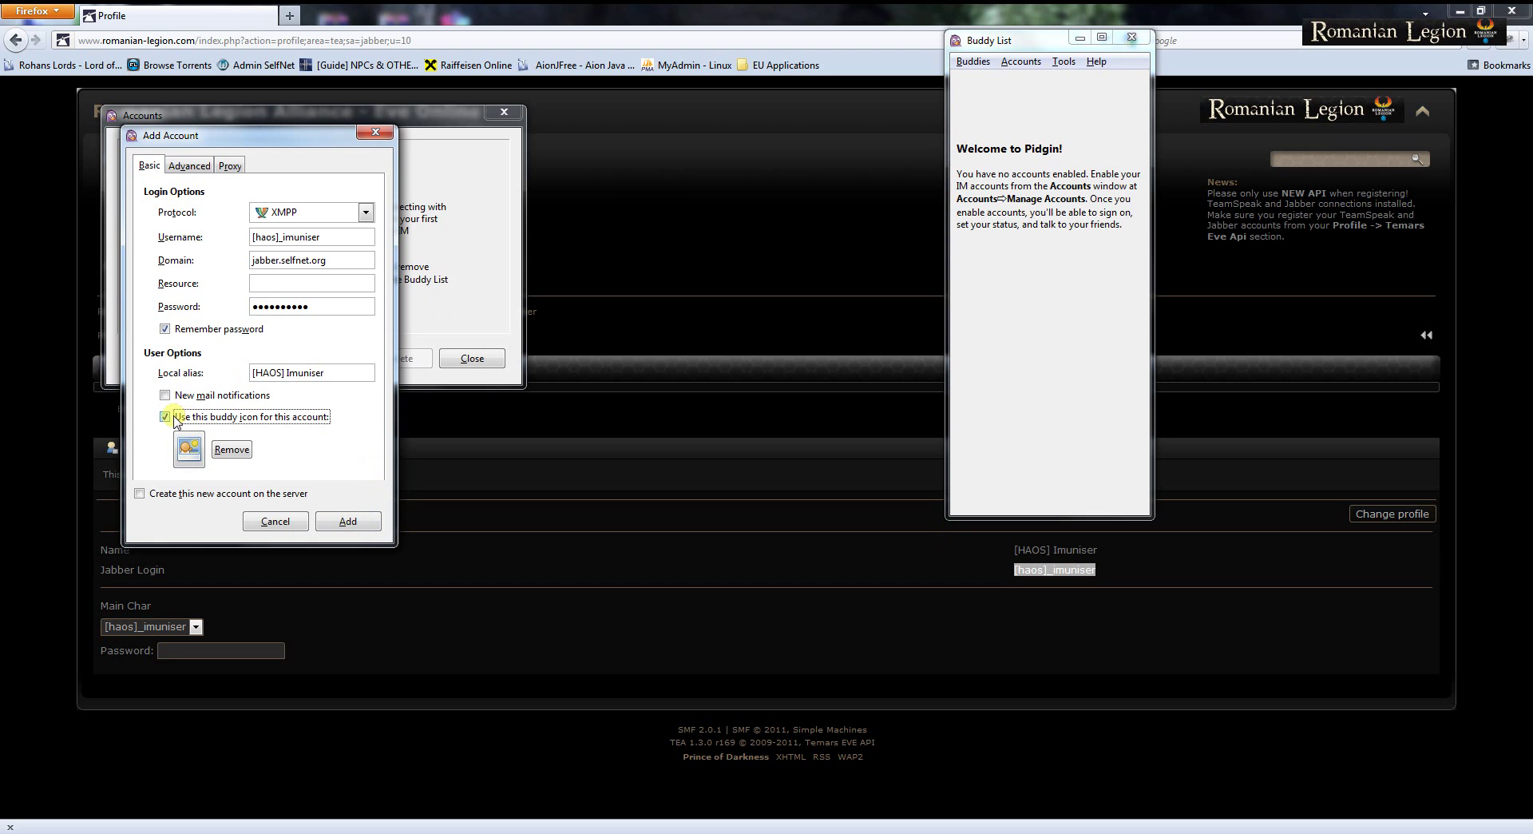
pyautogui.click(189, 452)
pyautogui.click(165, 417)
pyautogui.click(346, 524)
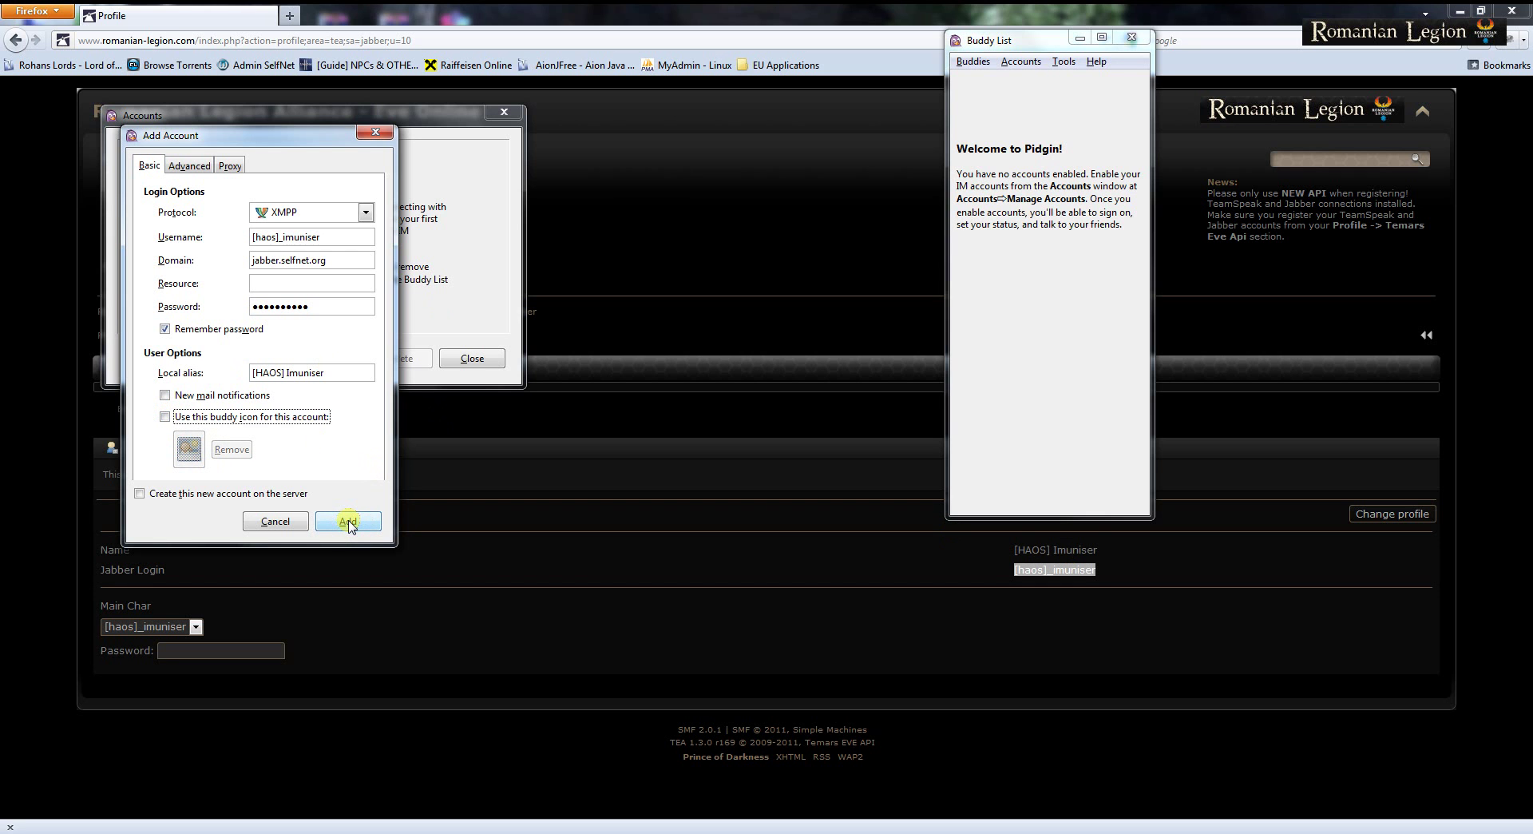
pyautogui.click(347, 523)
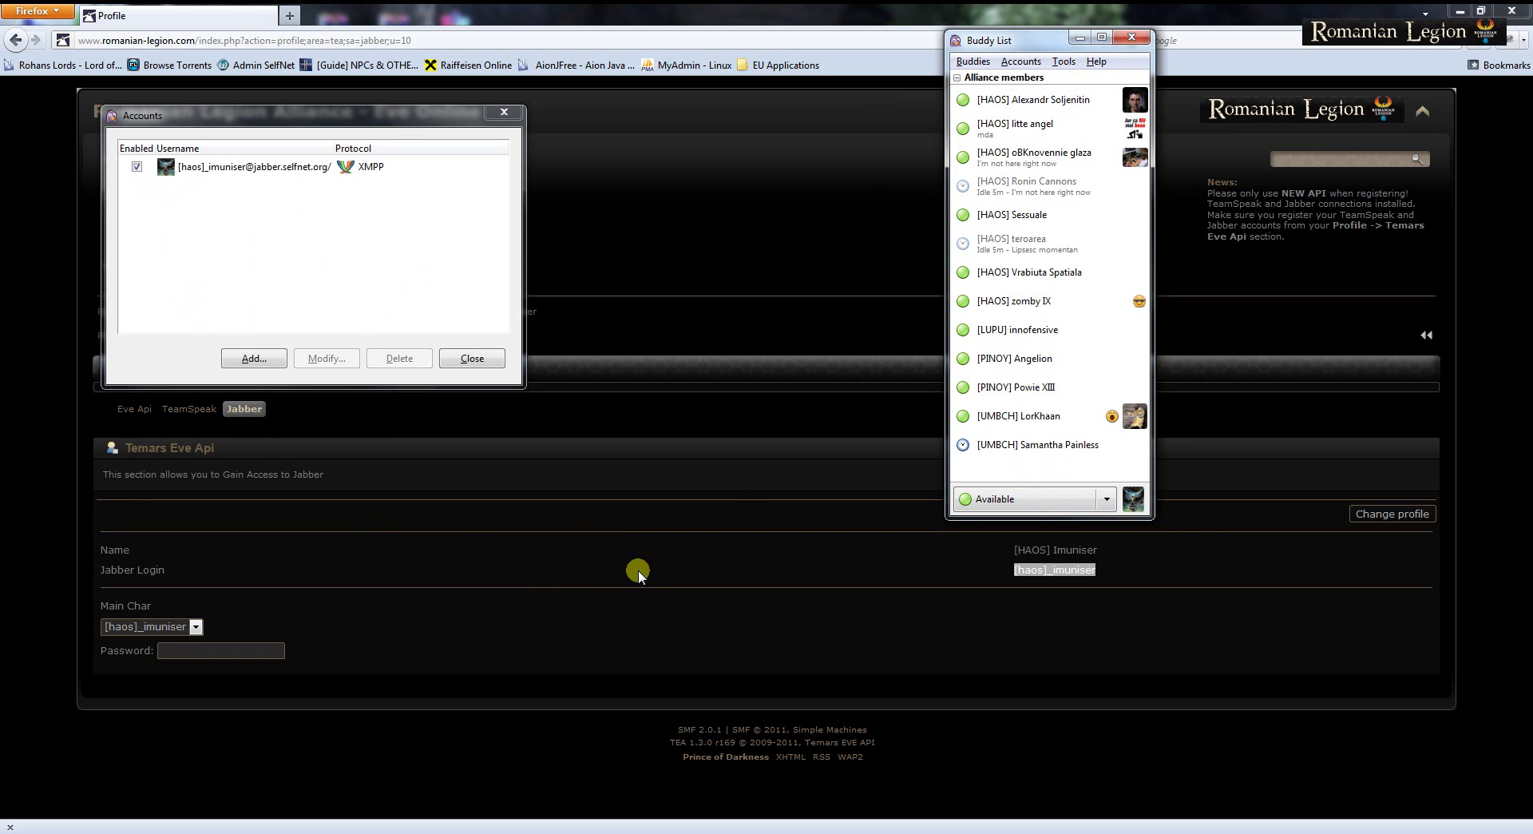
# Step: Close the Accounts window to leave the Buddy List with Alliance members showing
pyautogui.click(466, 359)
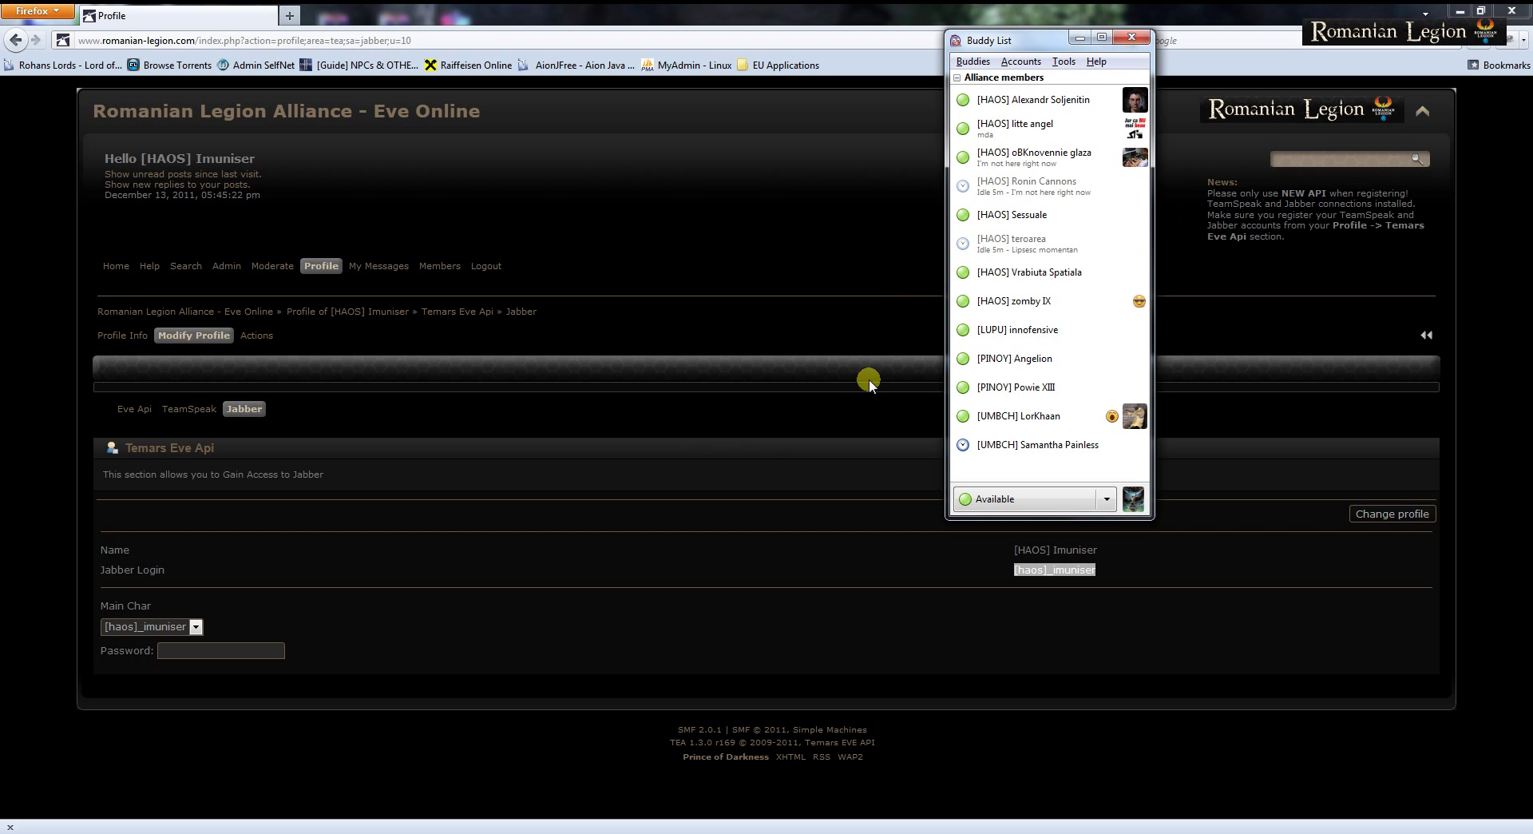
# Step: Open a chat with an Alliance member, clear the draft message, and close the conversation
pyautogui.doubleClick(1006, 215)
pyautogui.write('type here and press enter :)')
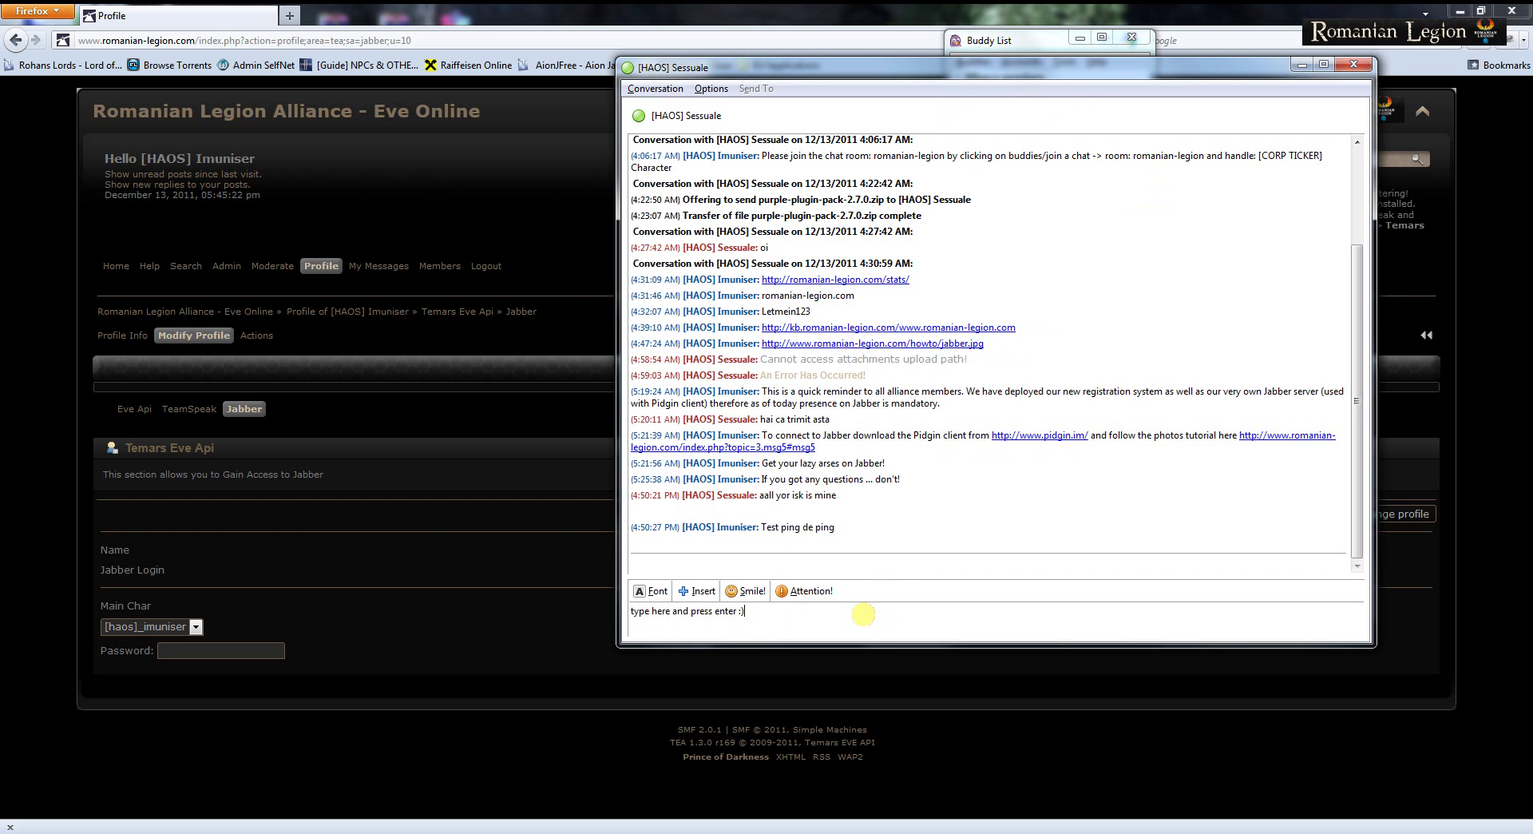
pyautogui.hotkey('ctrl', 'a')
pyautogui.press('BackSpace')
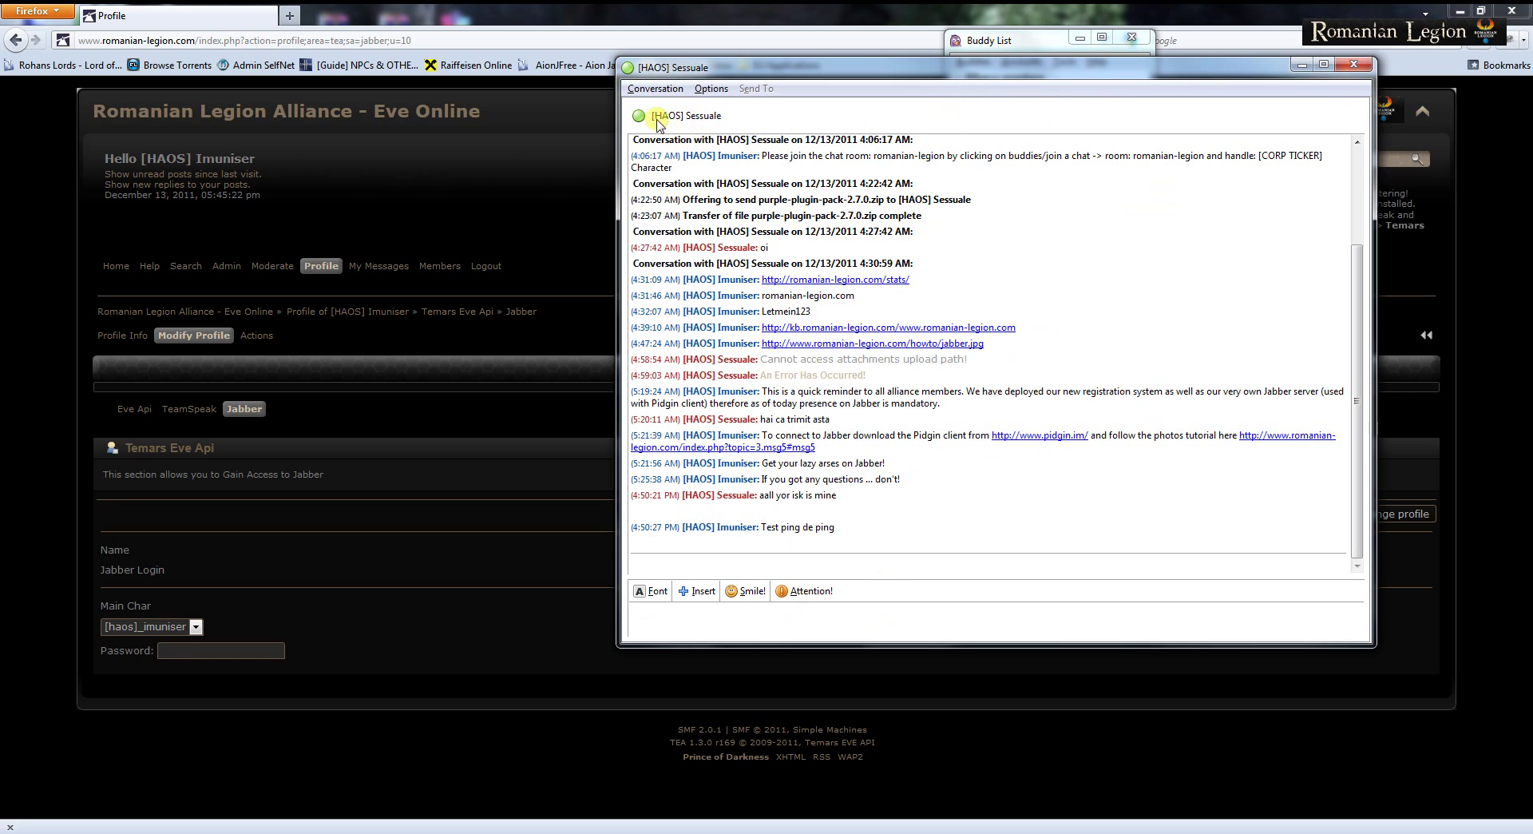
pyautogui.click(1352, 68)
# Step: Move the Buddy List left and start joining room romanian-legion with the XMPP account
pyautogui.moveTo(994, 40); pyautogui.dragTo(773, 45)
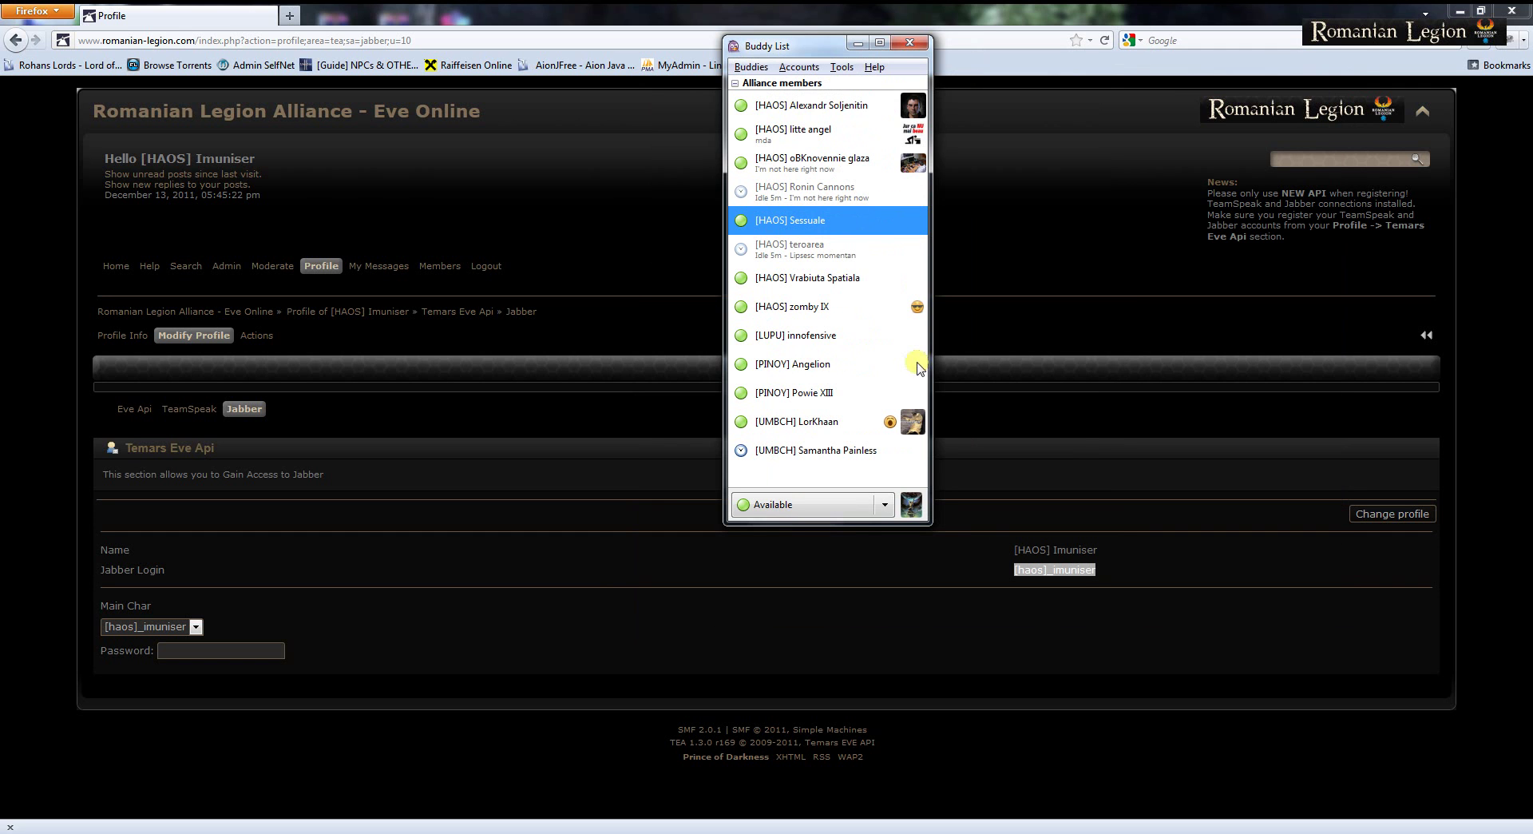
pyautogui.click(744, 69)
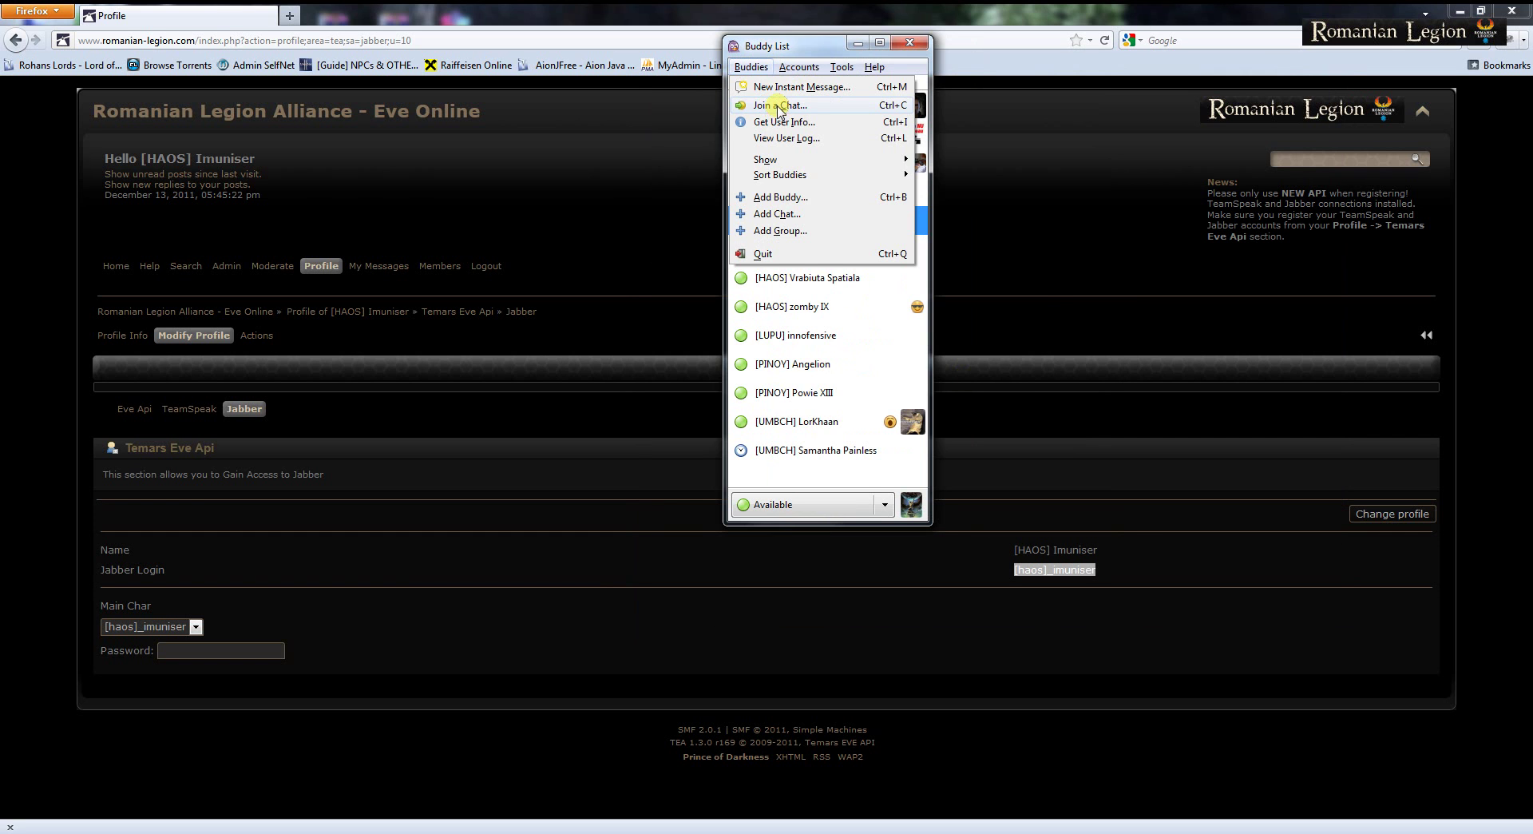
pyautogui.click(778, 107)
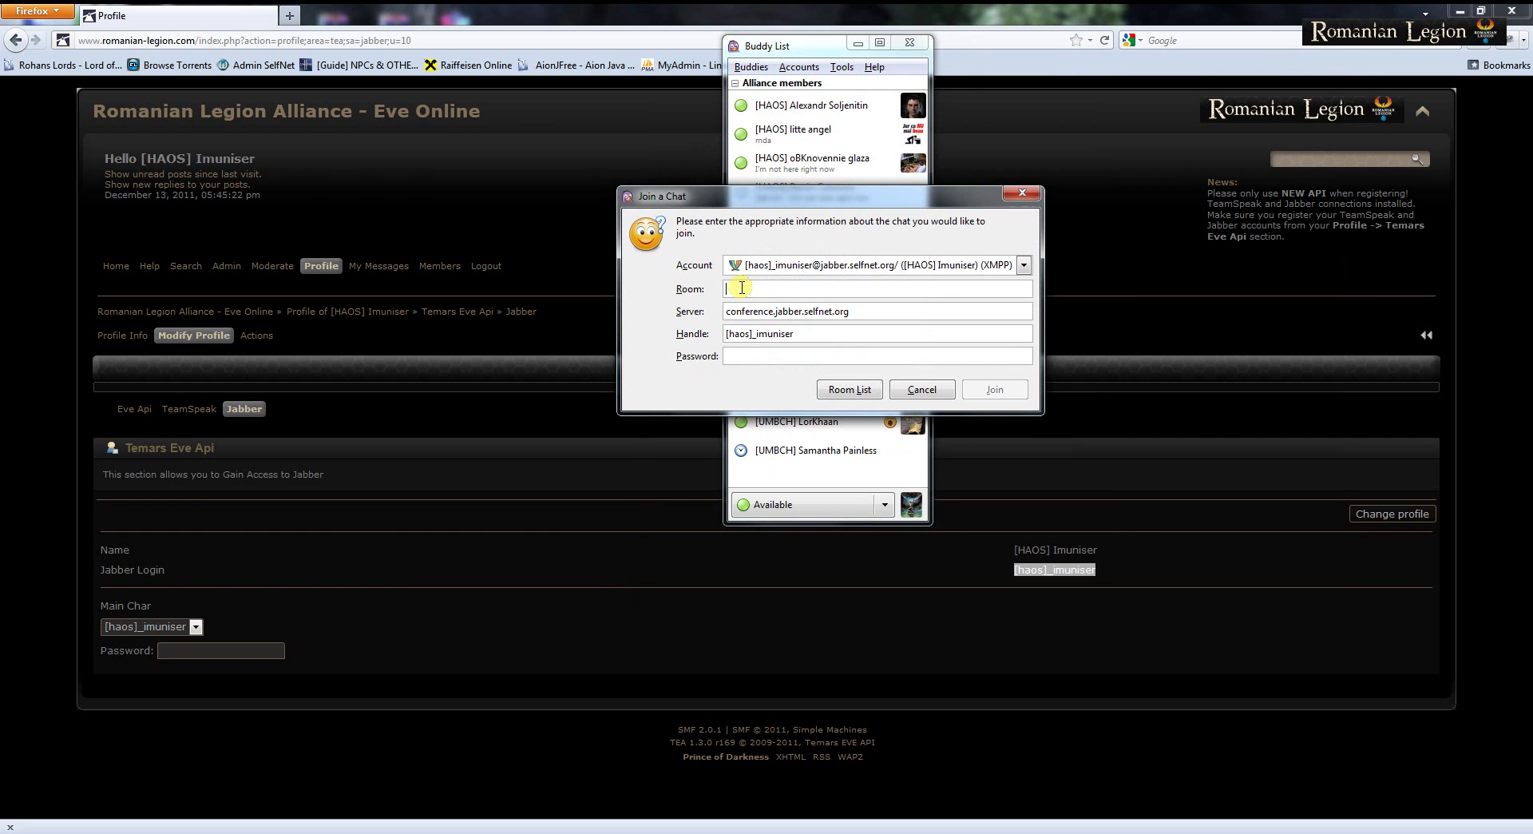
pyautogui.write('romanian-legion')
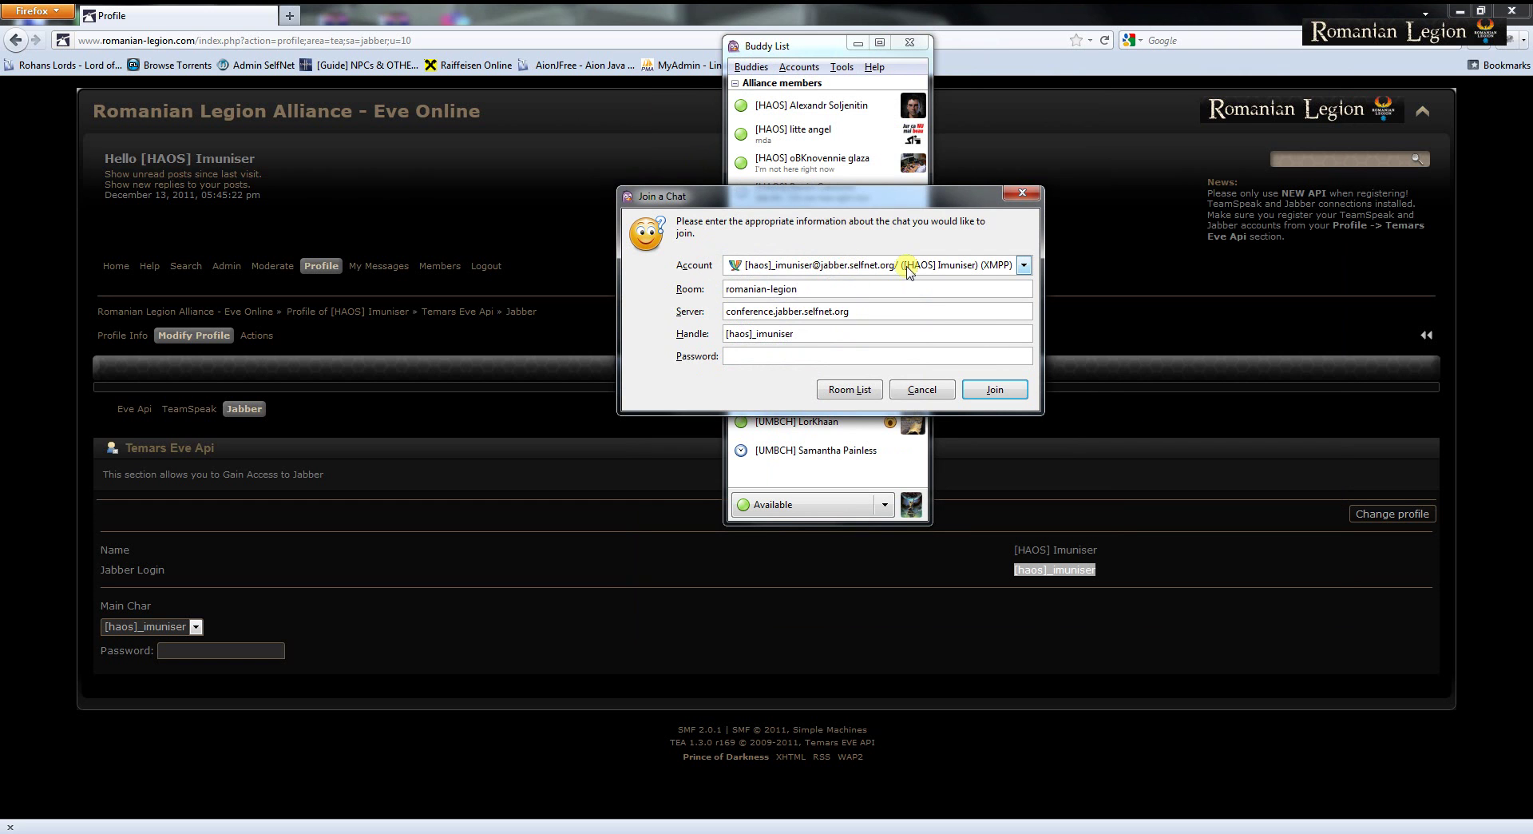
pyautogui.click(1024, 266)
pyautogui.click(894, 267)
pyautogui.click(1025, 266)
# Step: Replace the default handle with a custom one and join the room
pyautogui.moveTo(802, 333); pyautogui.dragTo(719, 336)
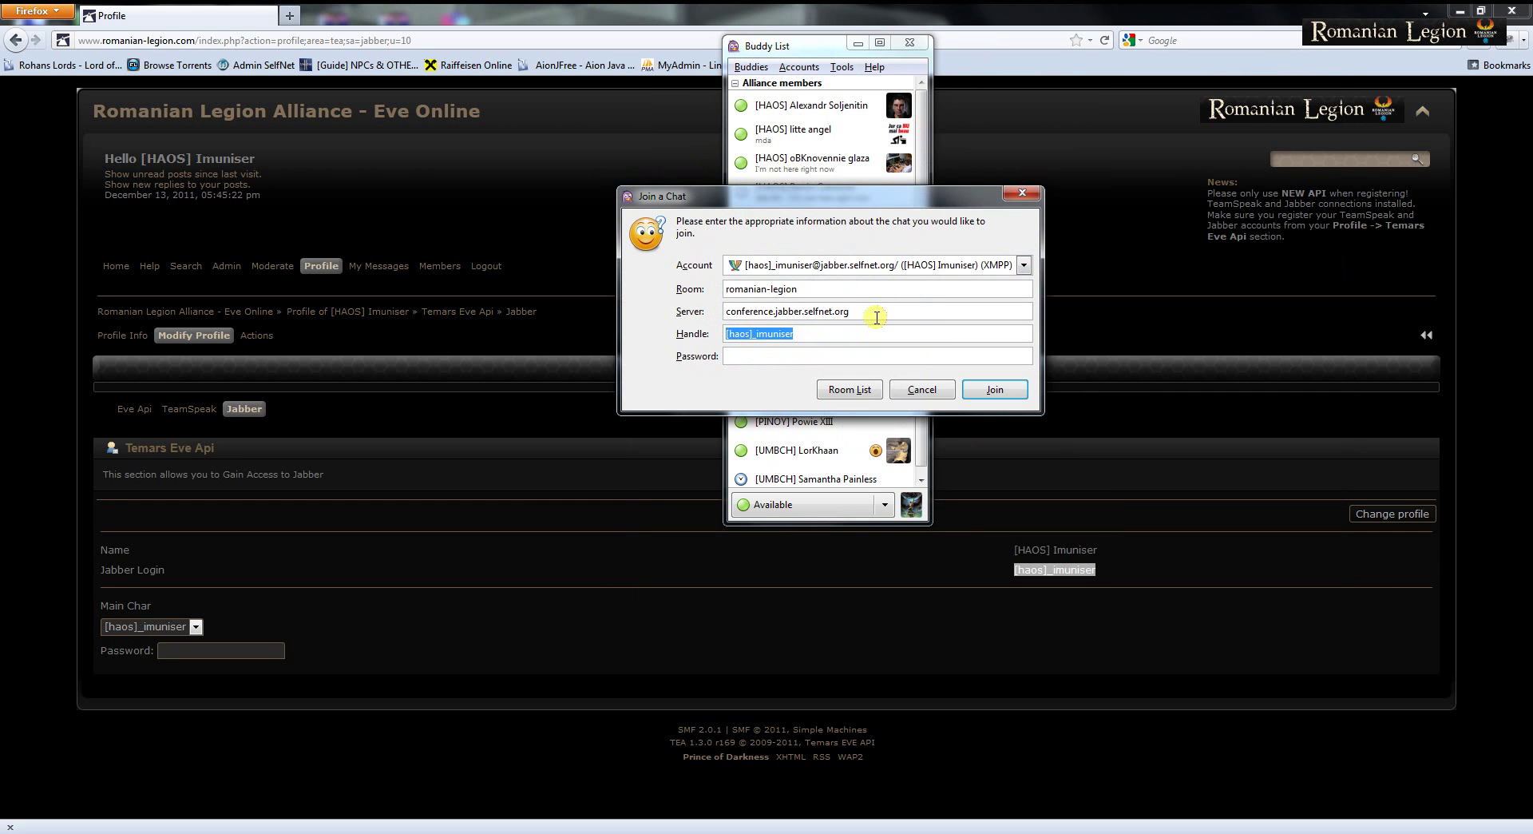
pyautogui.write('[')
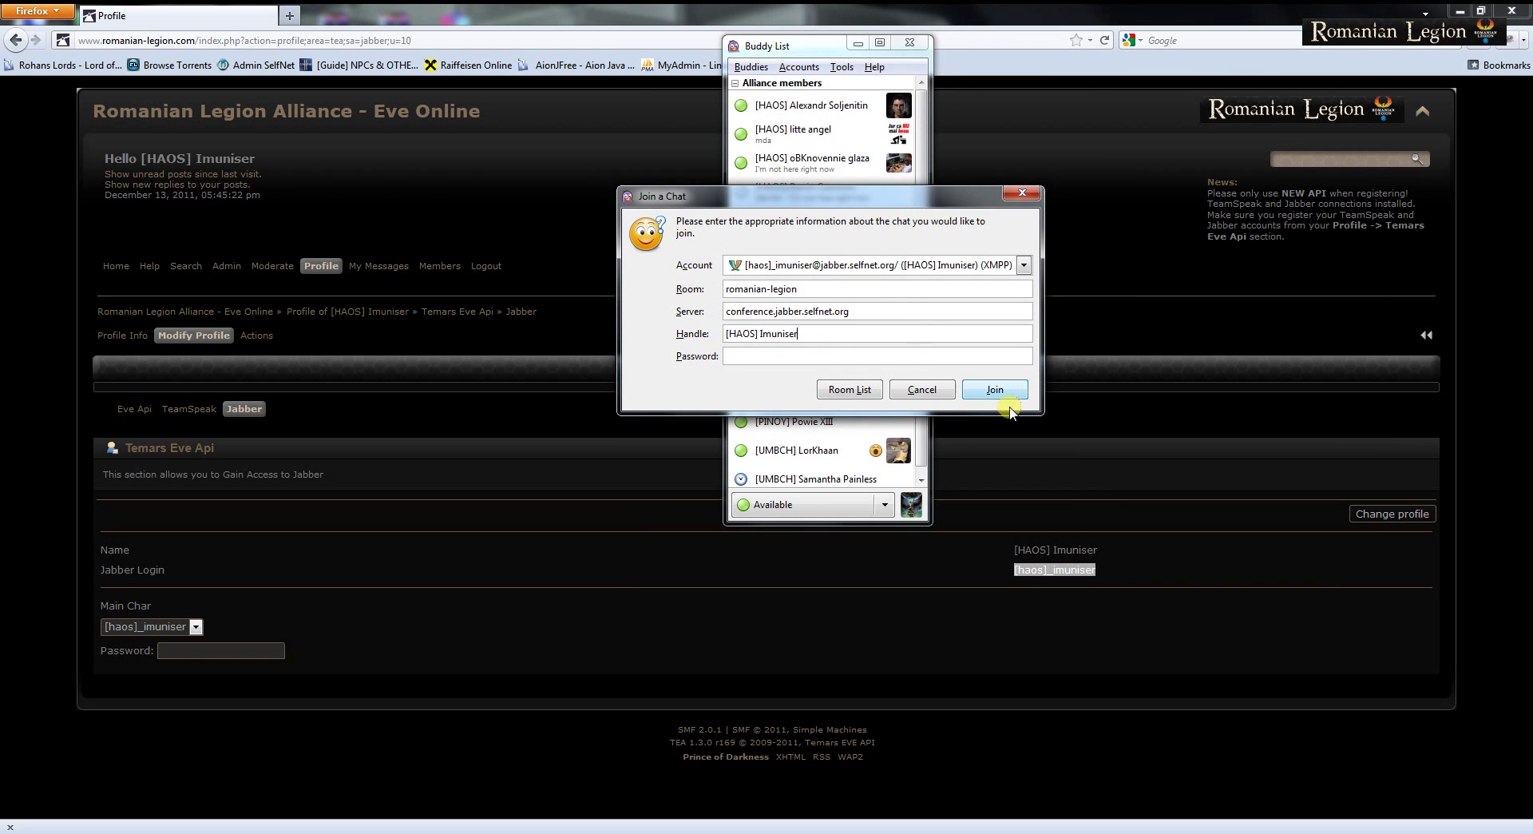
pyautogui.click(998, 389)
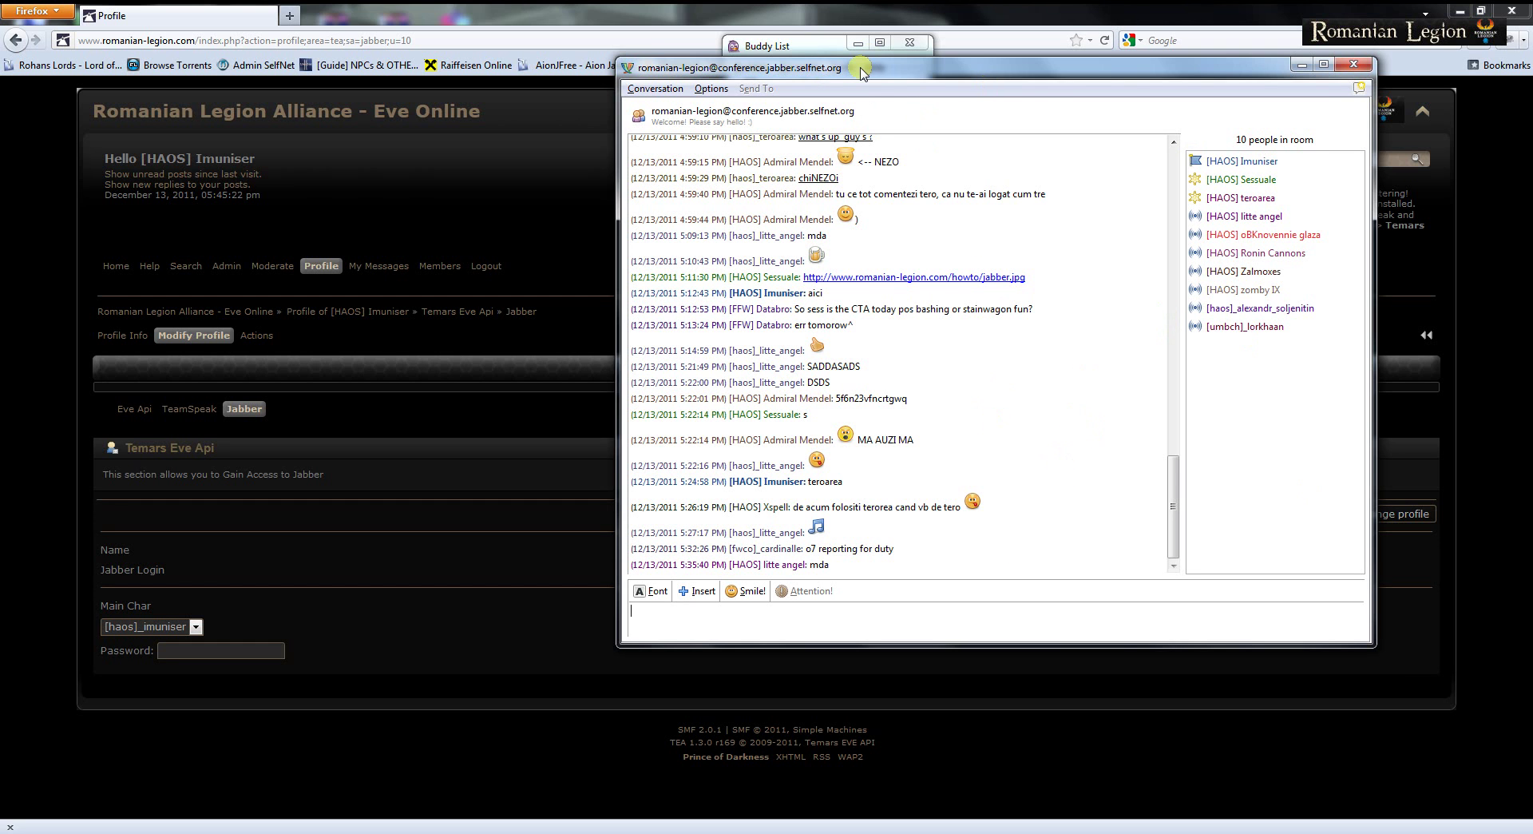
# Step: Shift the romanian-legion chat window slightly right and down
pyautogui.moveTo(855, 70); pyautogui.dragTo(908, 85)
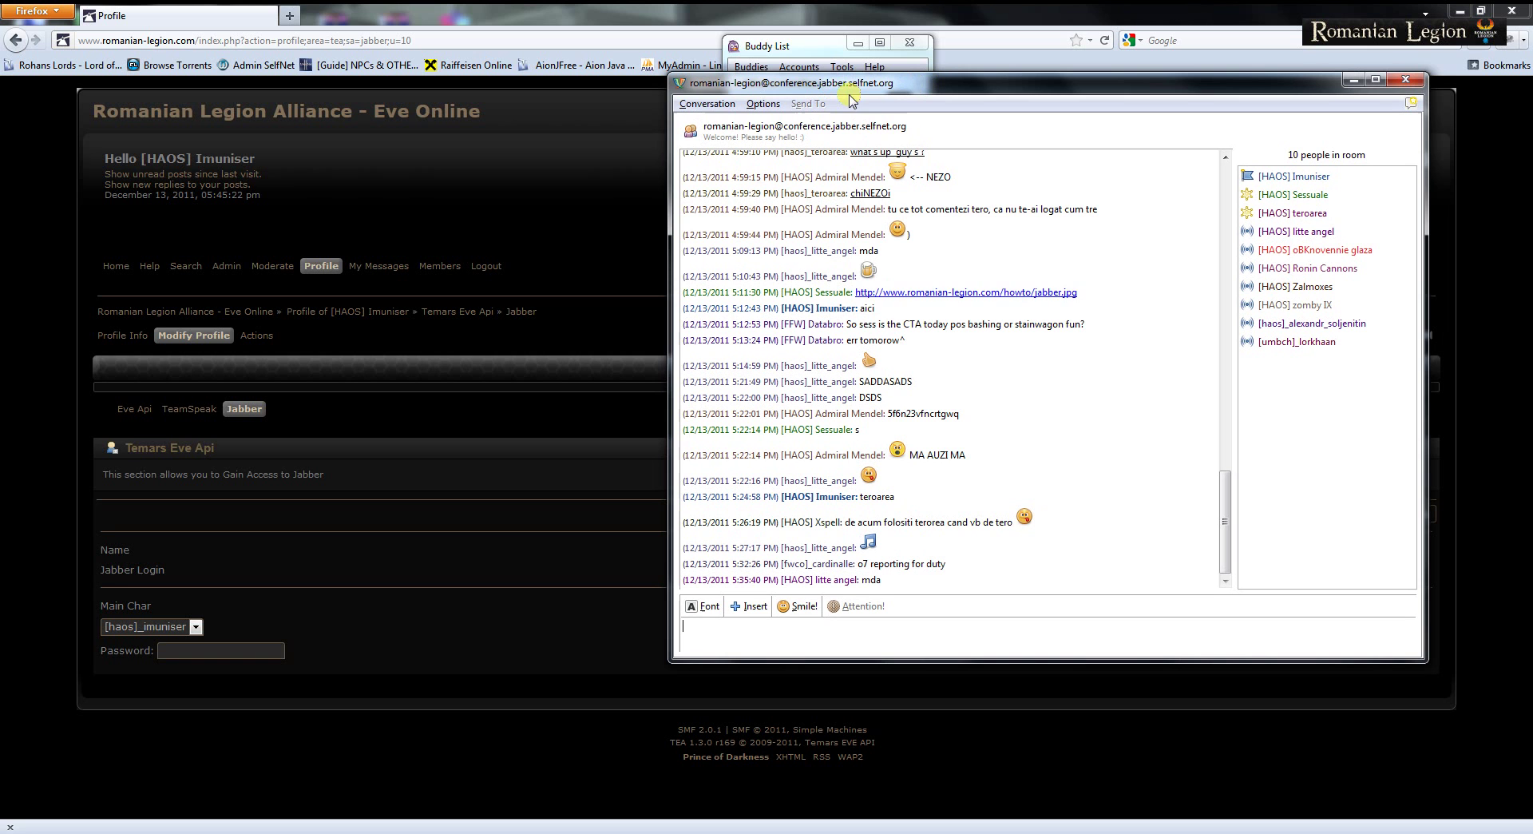
pyautogui.click(702, 108)
# Step: Start adding the room with a custom handle and alias 'Romanian Legion General Chat'
pyautogui.click(710, 291)
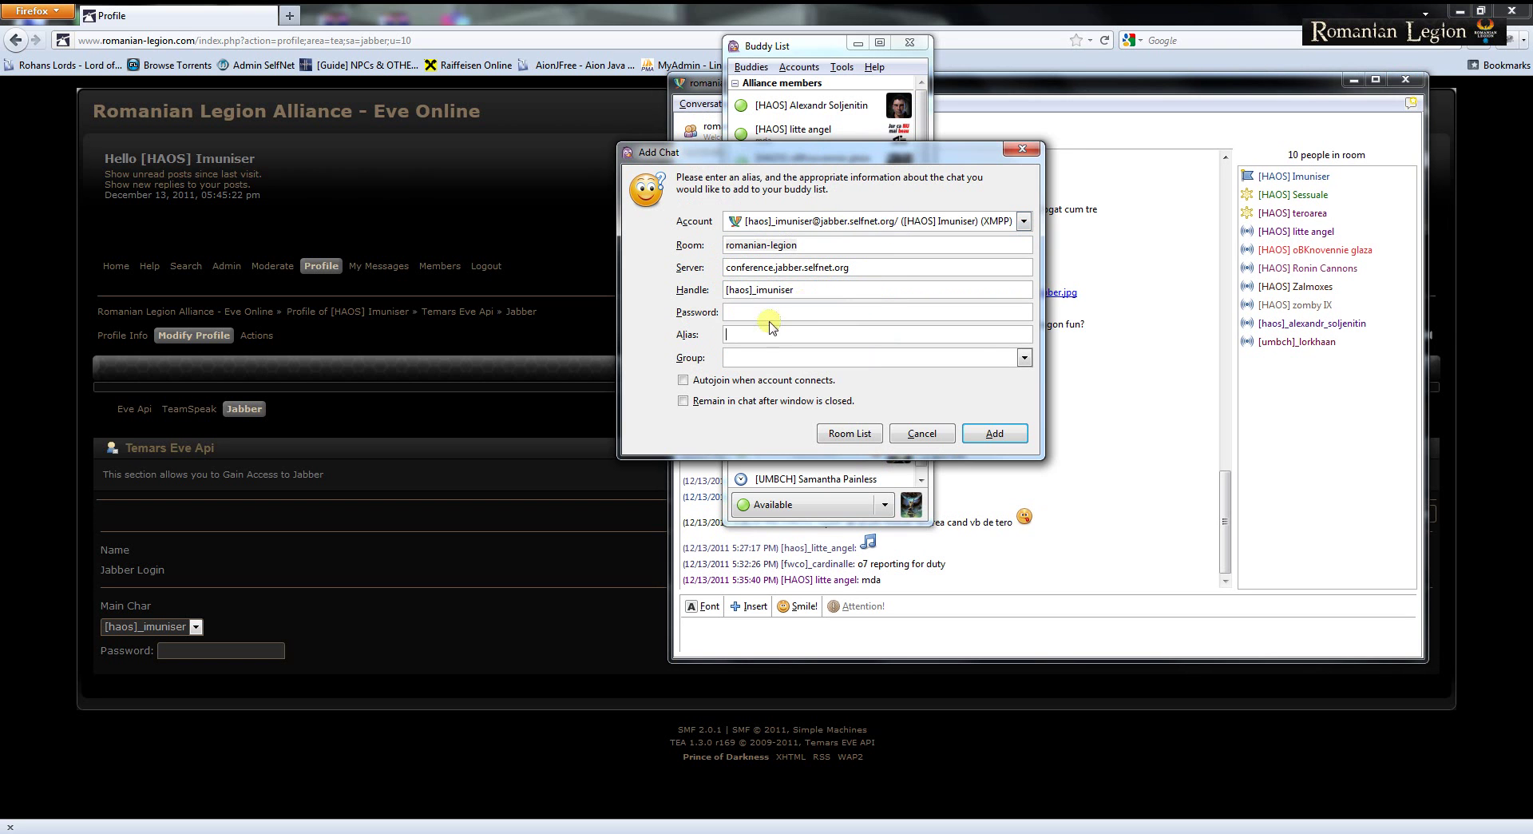
pyautogui.moveTo(802, 290); pyautogui.dragTo(688, 290)
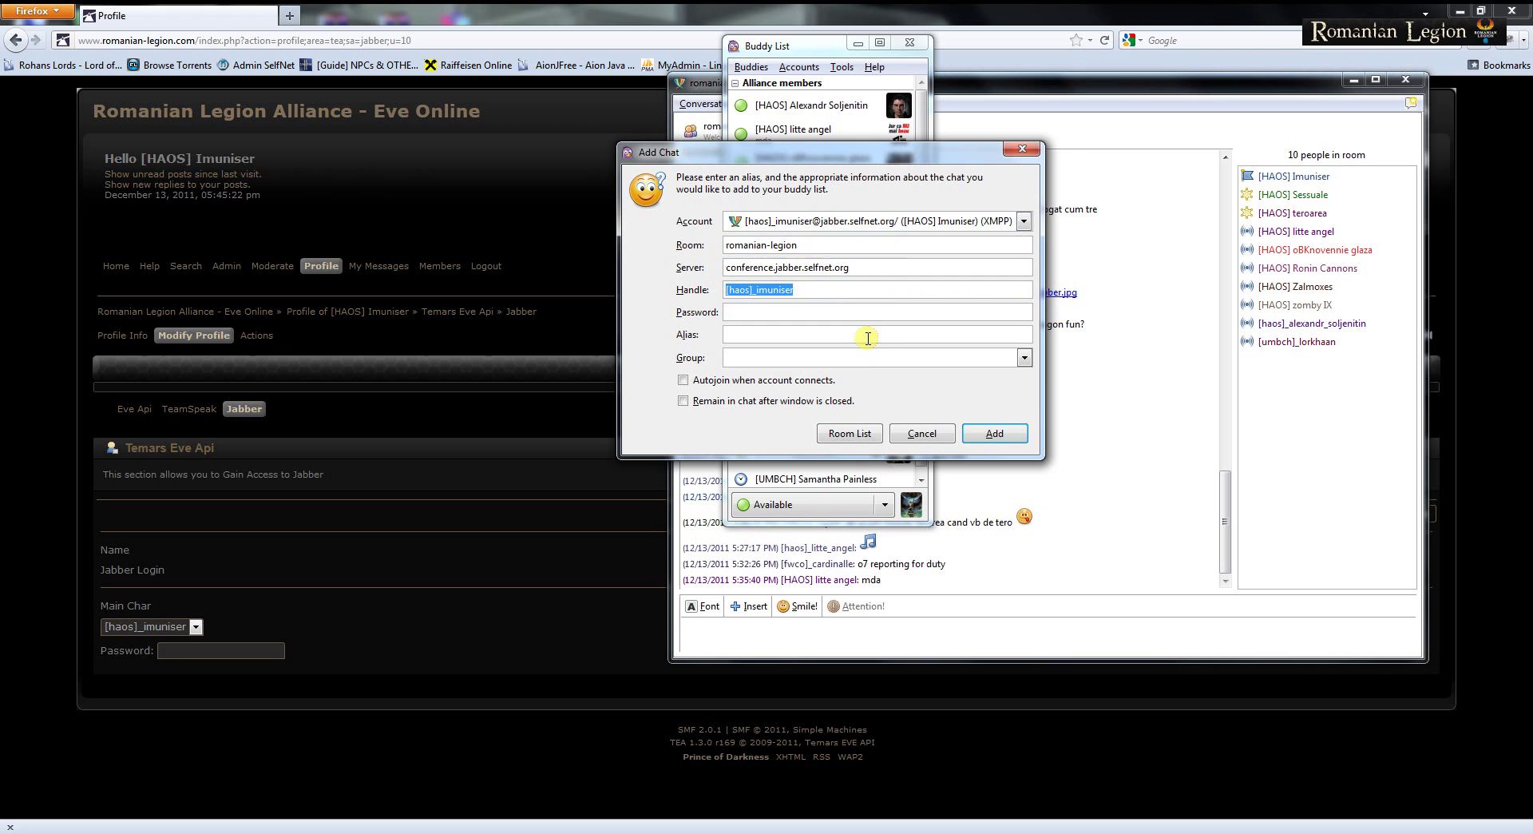
pyautogui.write('[')
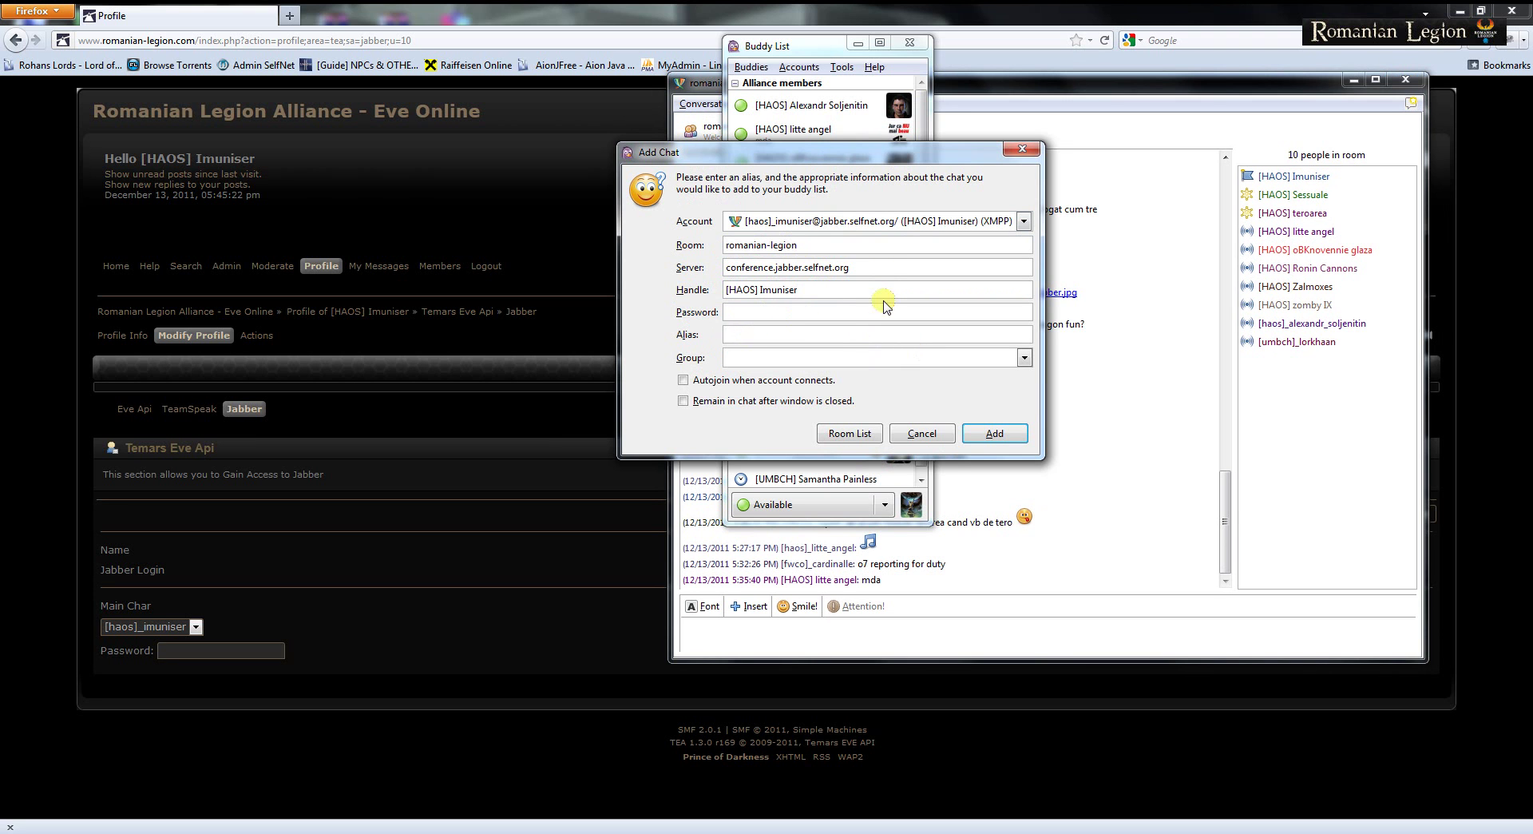
pyautogui.click(836, 341)
pyautogui.write('Romanian Legion General Cha')
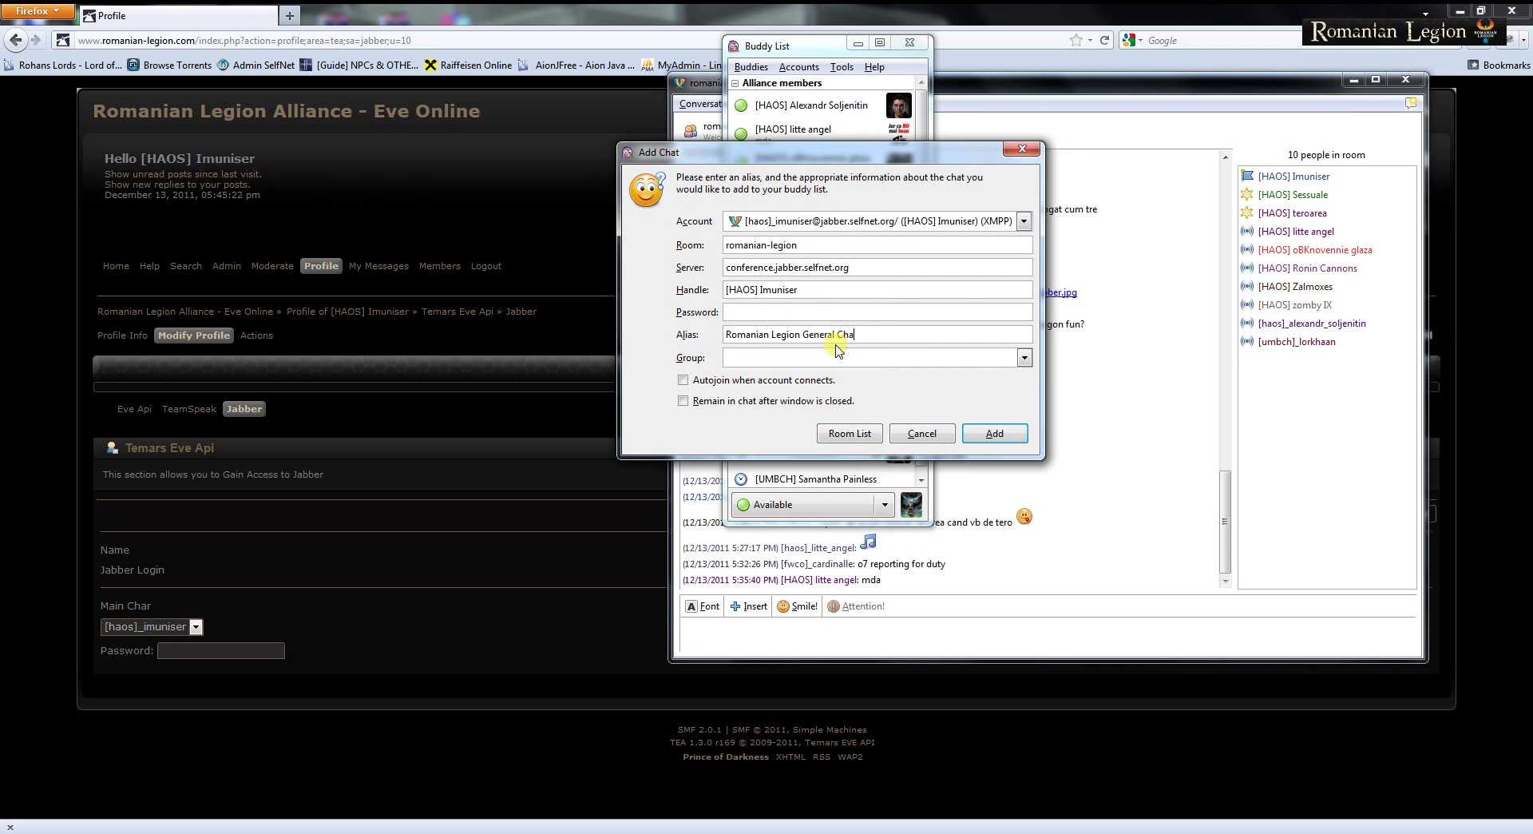
pyautogui.write('t')
# Step: Leave the chat's group empty, enable autojoin on connect, and add it
pyautogui.click(1026, 358)
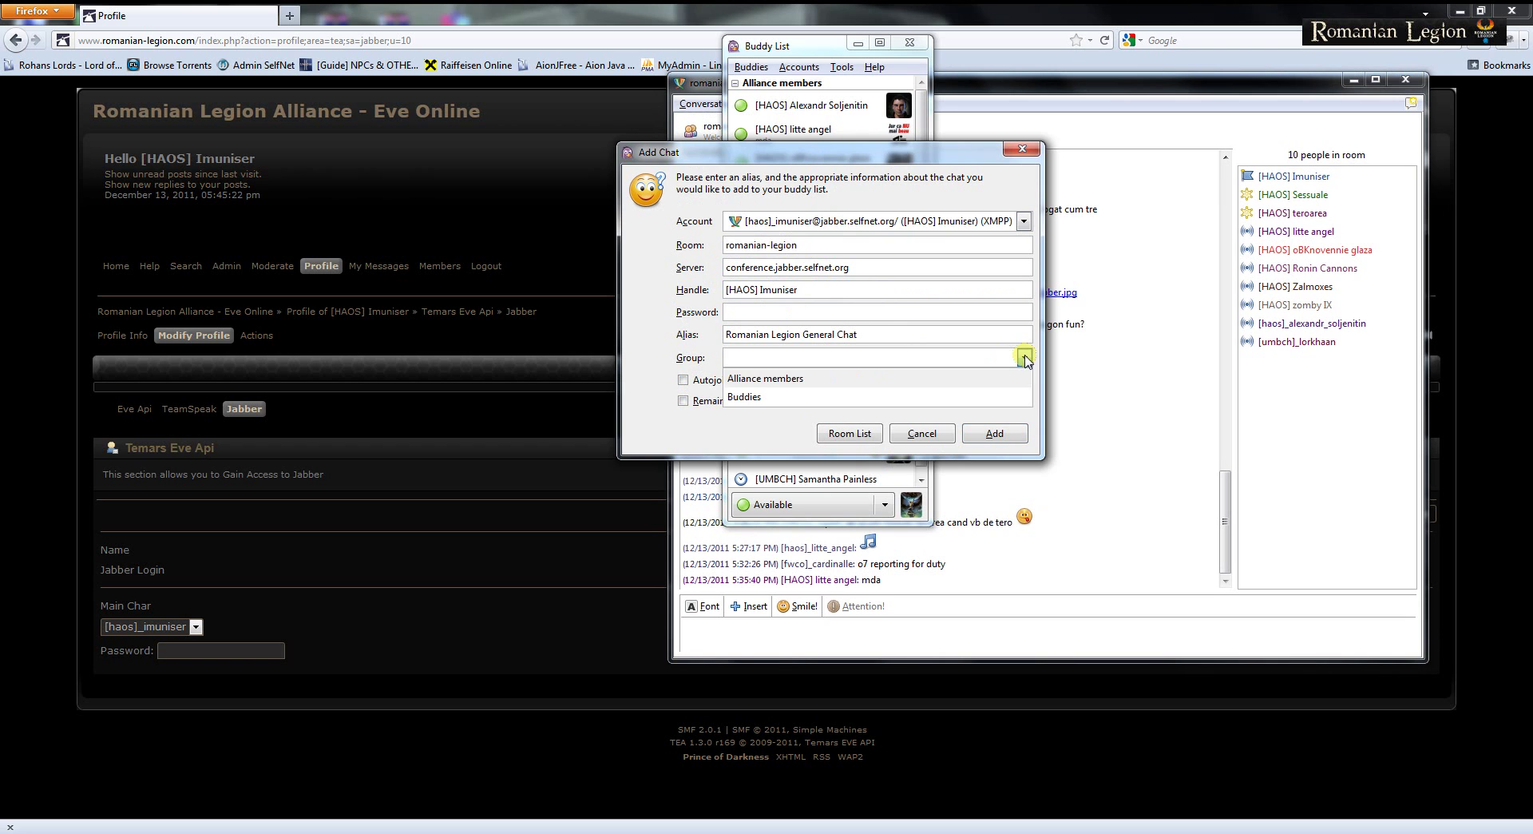
pyautogui.click(652, 349)
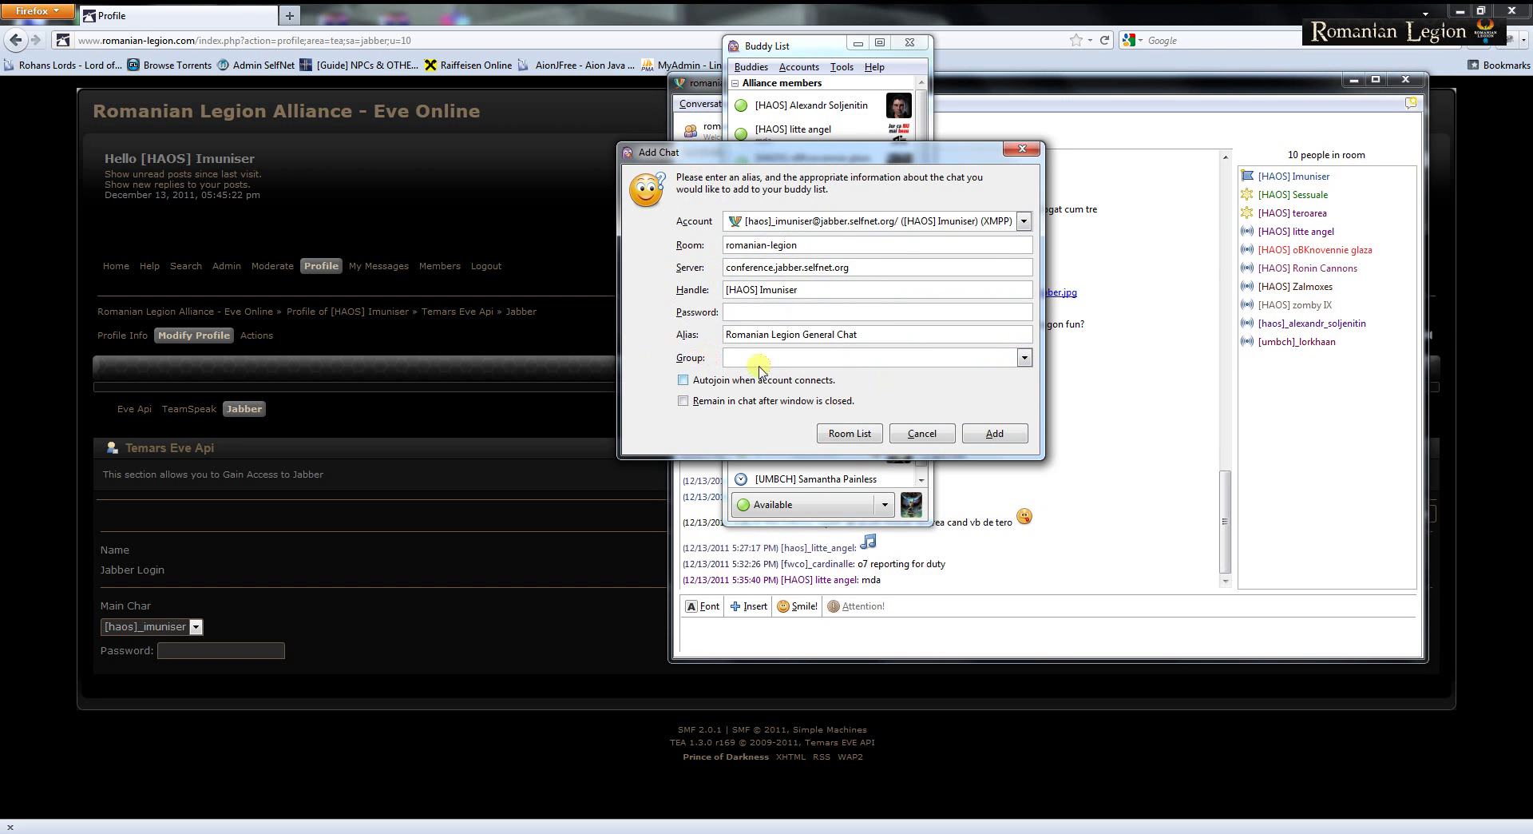
pyautogui.click(1025, 359)
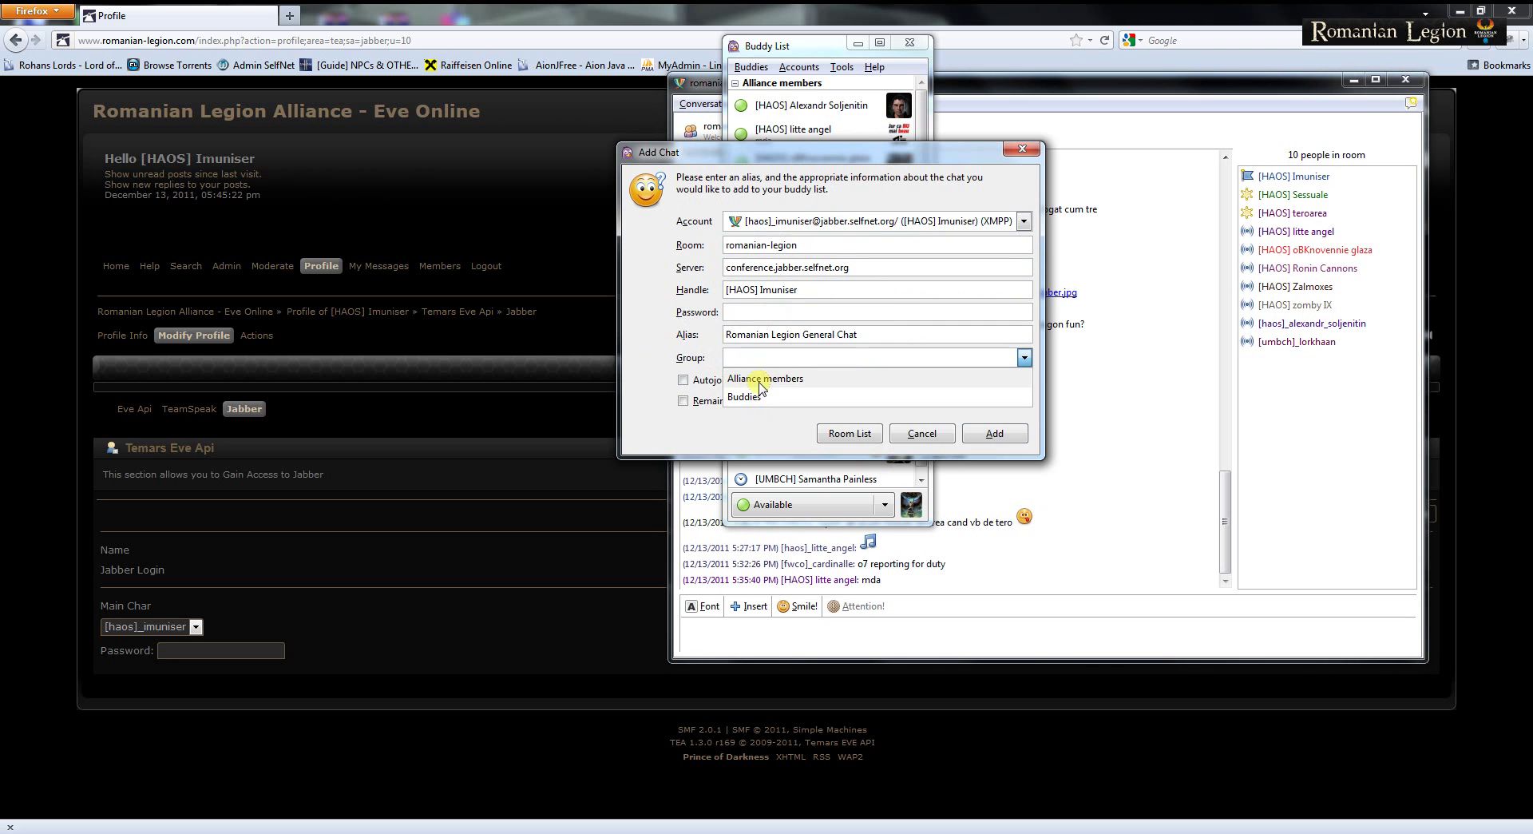
pyautogui.click(638, 289)
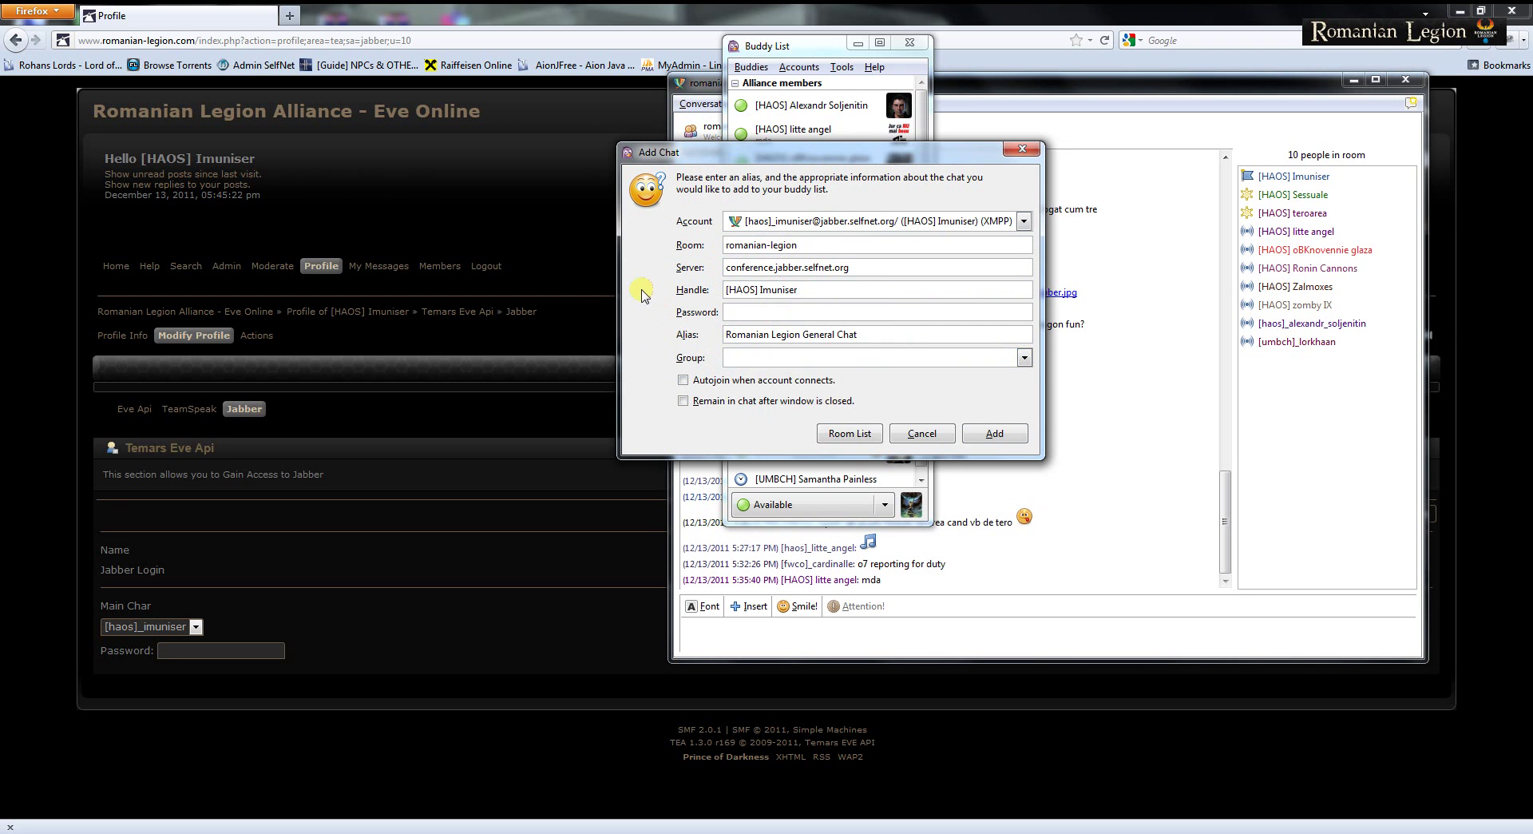
pyautogui.click(684, 381)
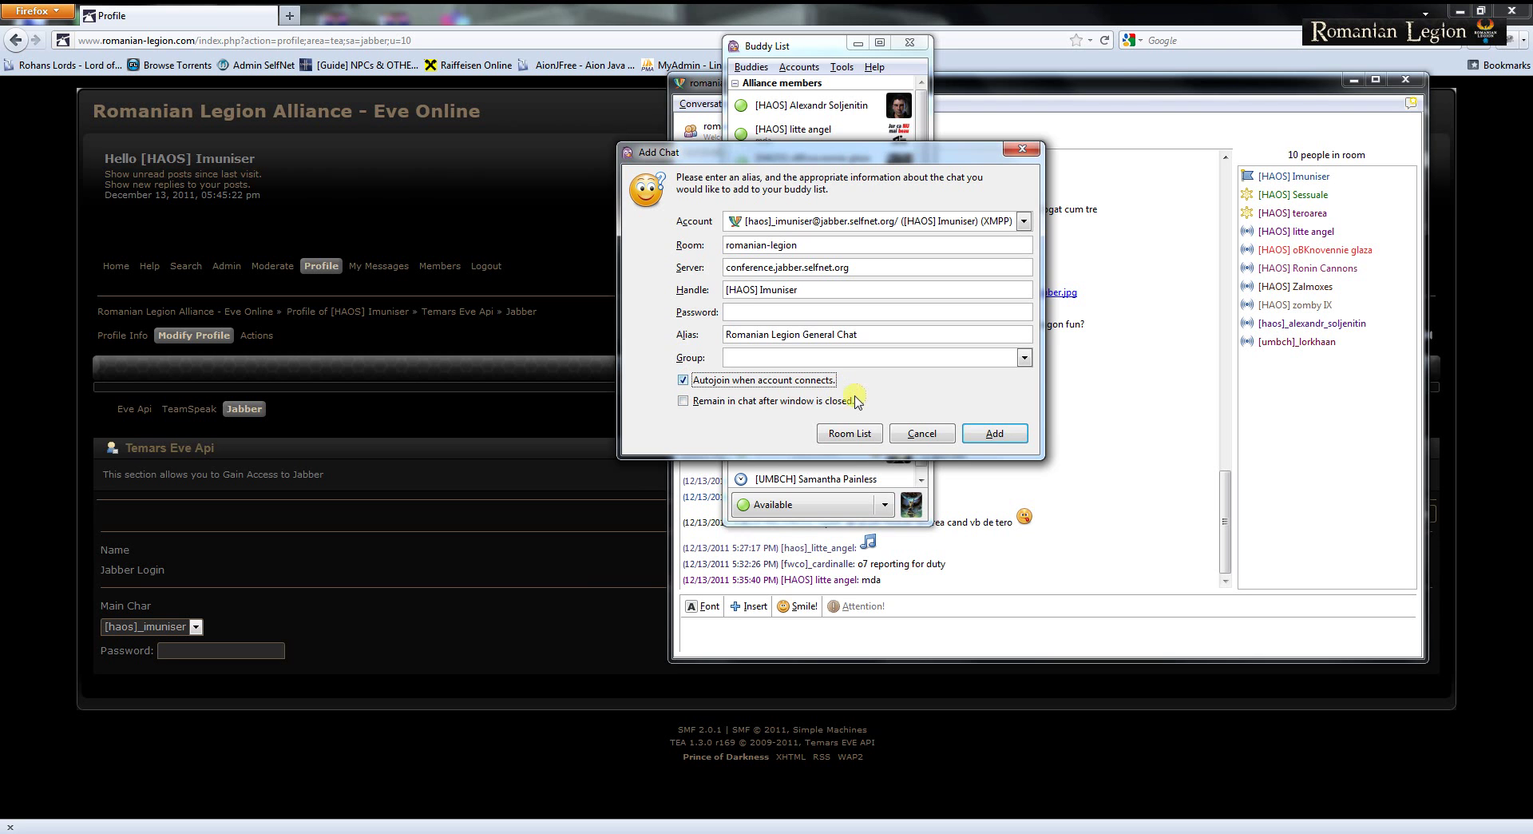
pyautogui.click(997, 434)
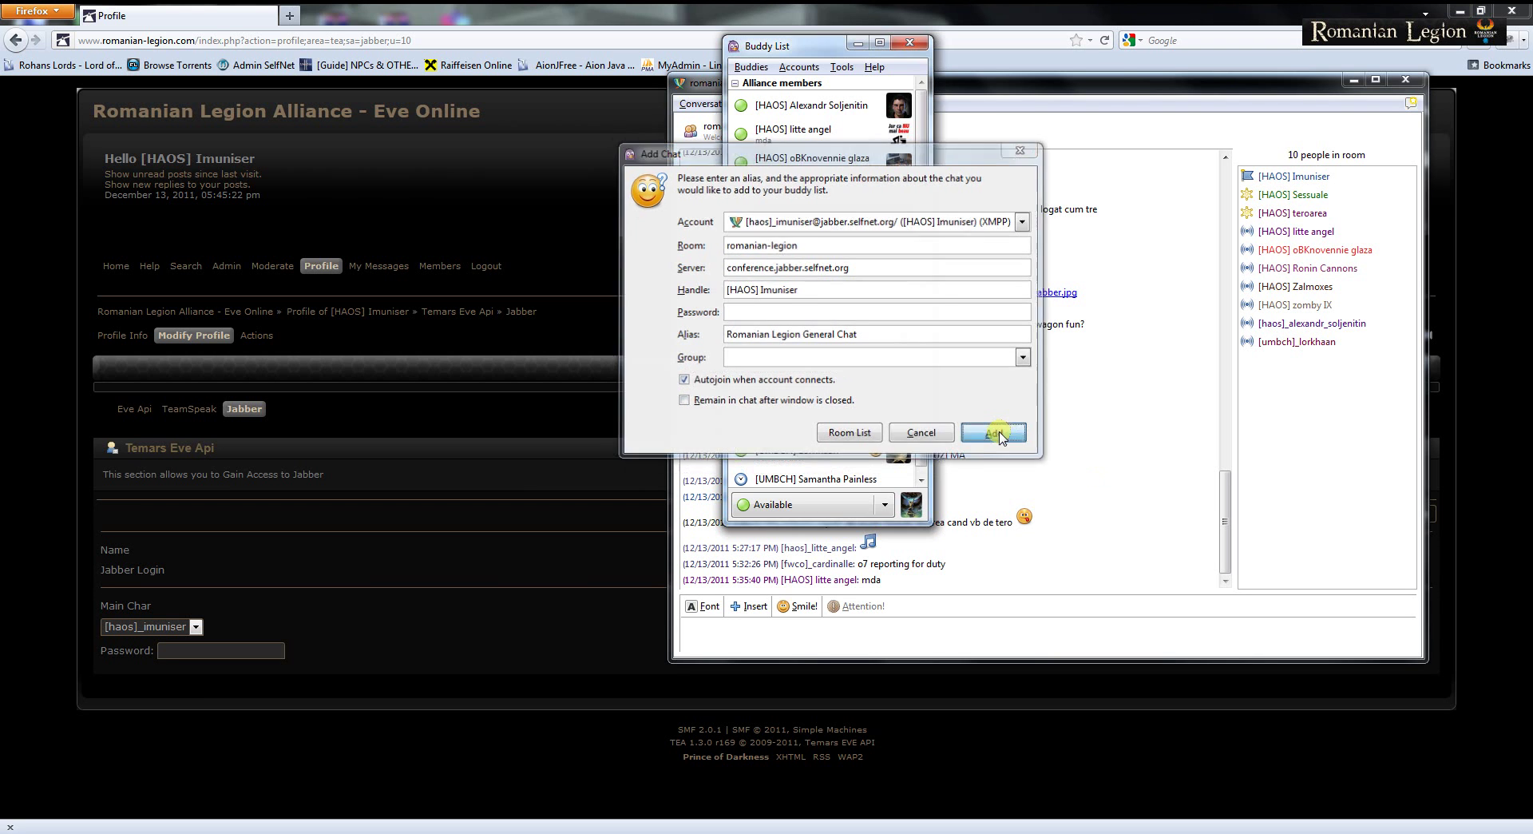
# Step: Disable and re-enable the XMPP account in Manage Accounts to reconnect it
pyautogui.click(751, 67)
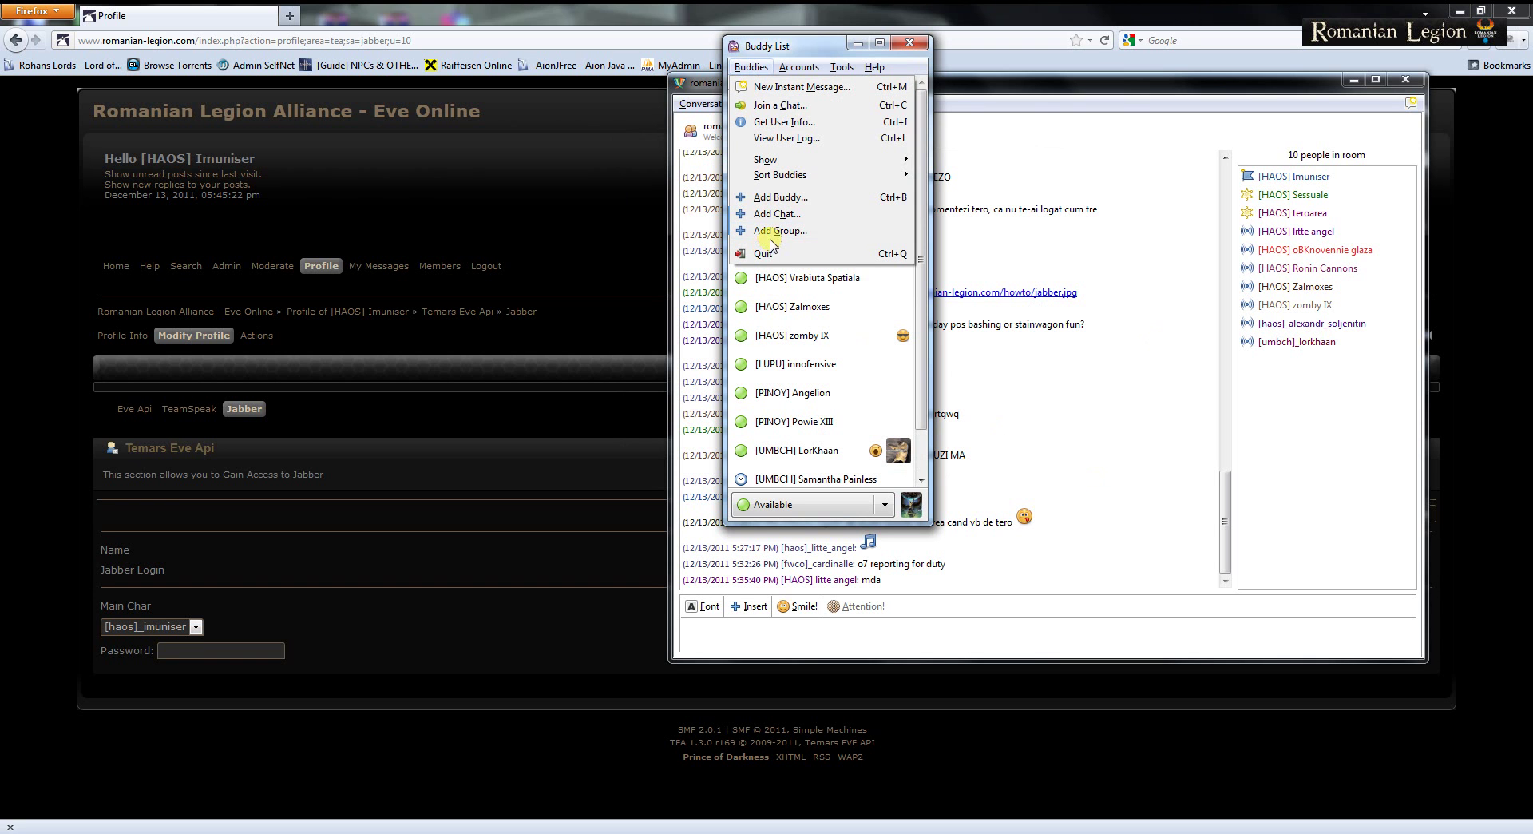
pyautogui.click(750, 67)
pyautogui.click(751, 67)
pyautogui.click(755, 68)
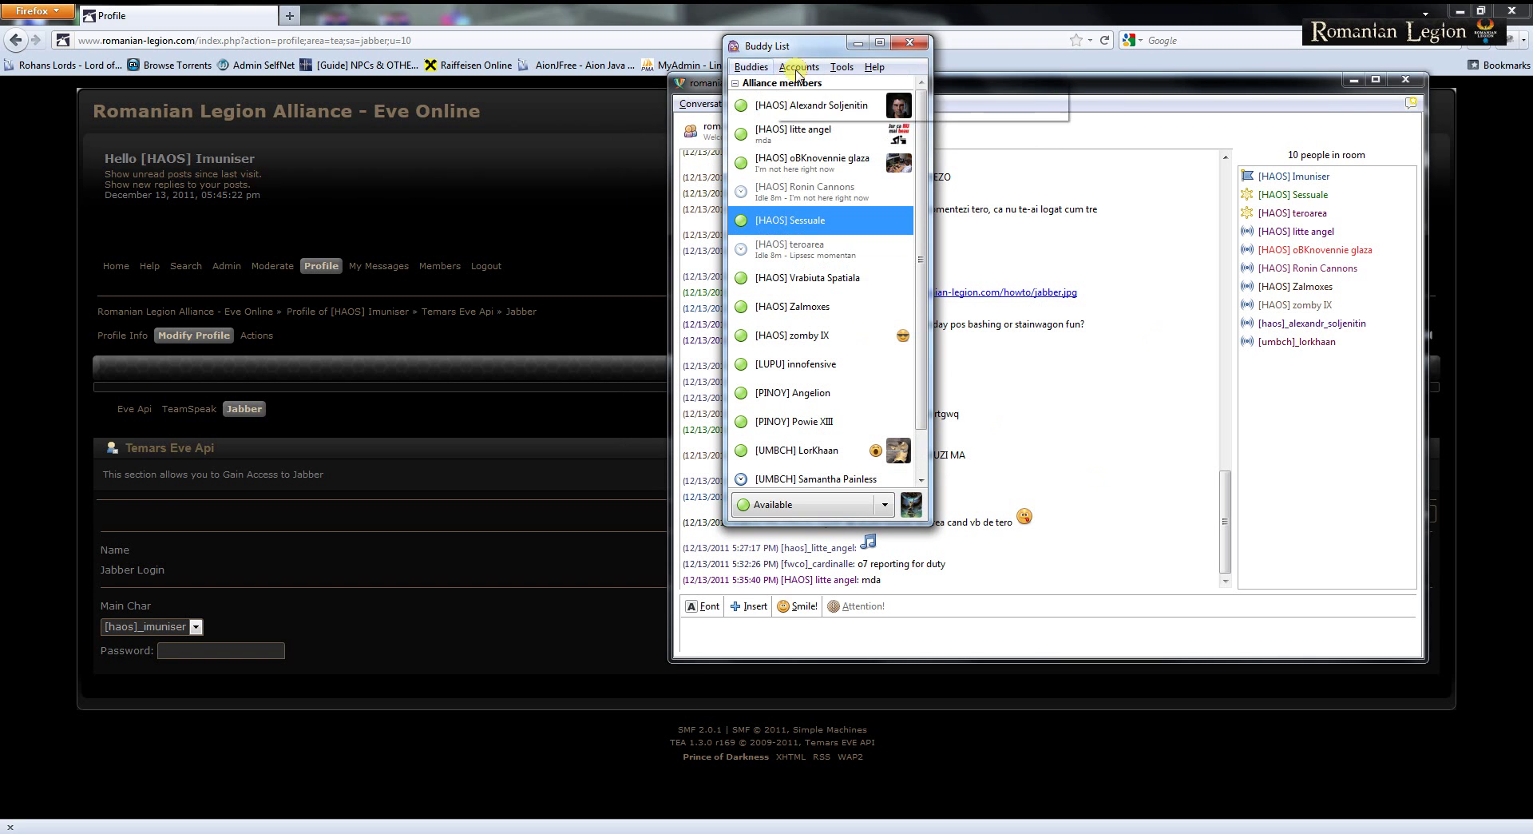
pyautogui.click(799, 68)
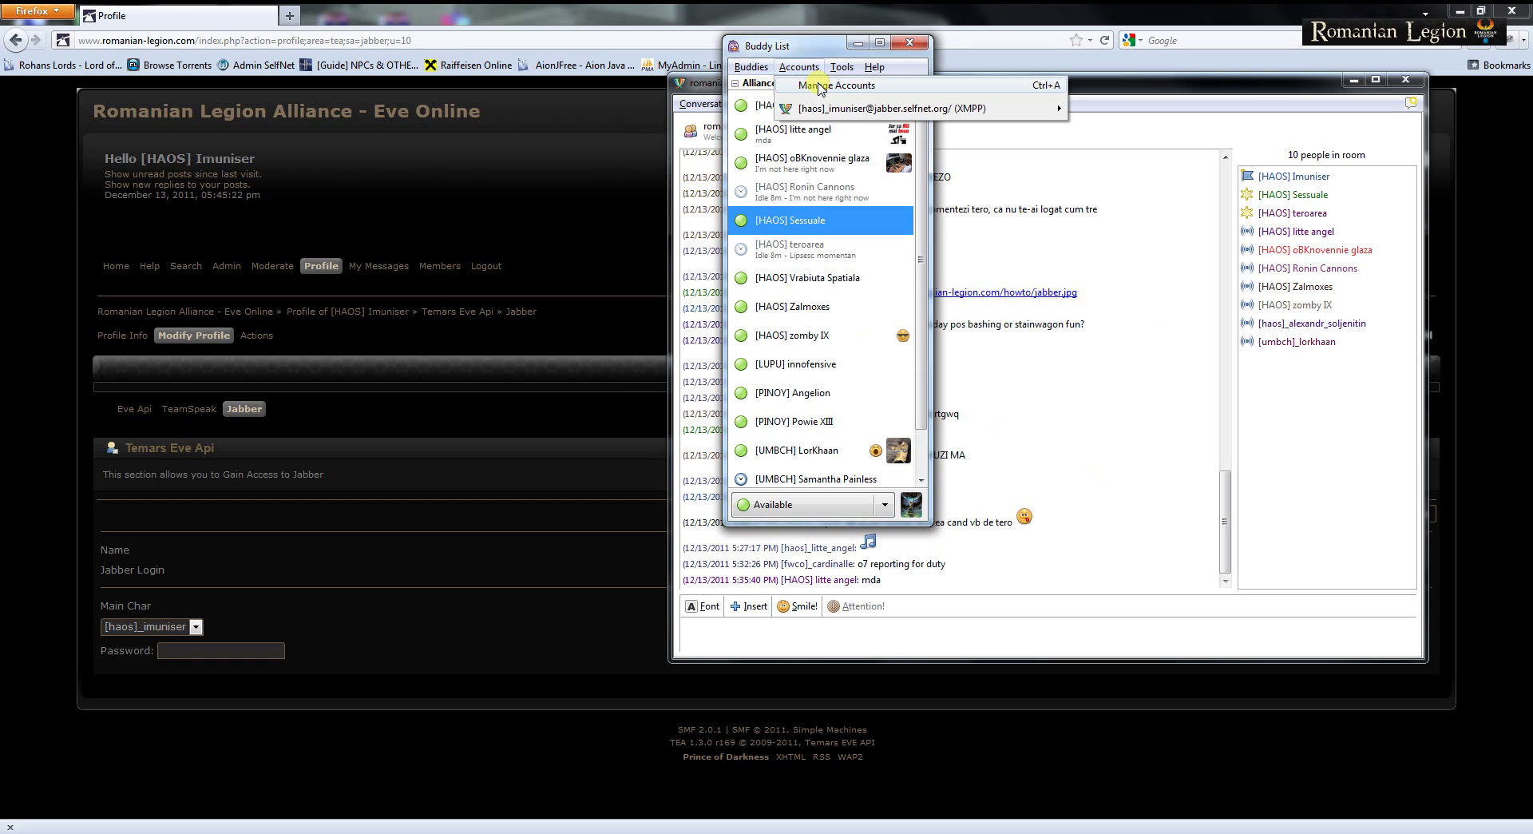
pyautogui.click(820, 86)
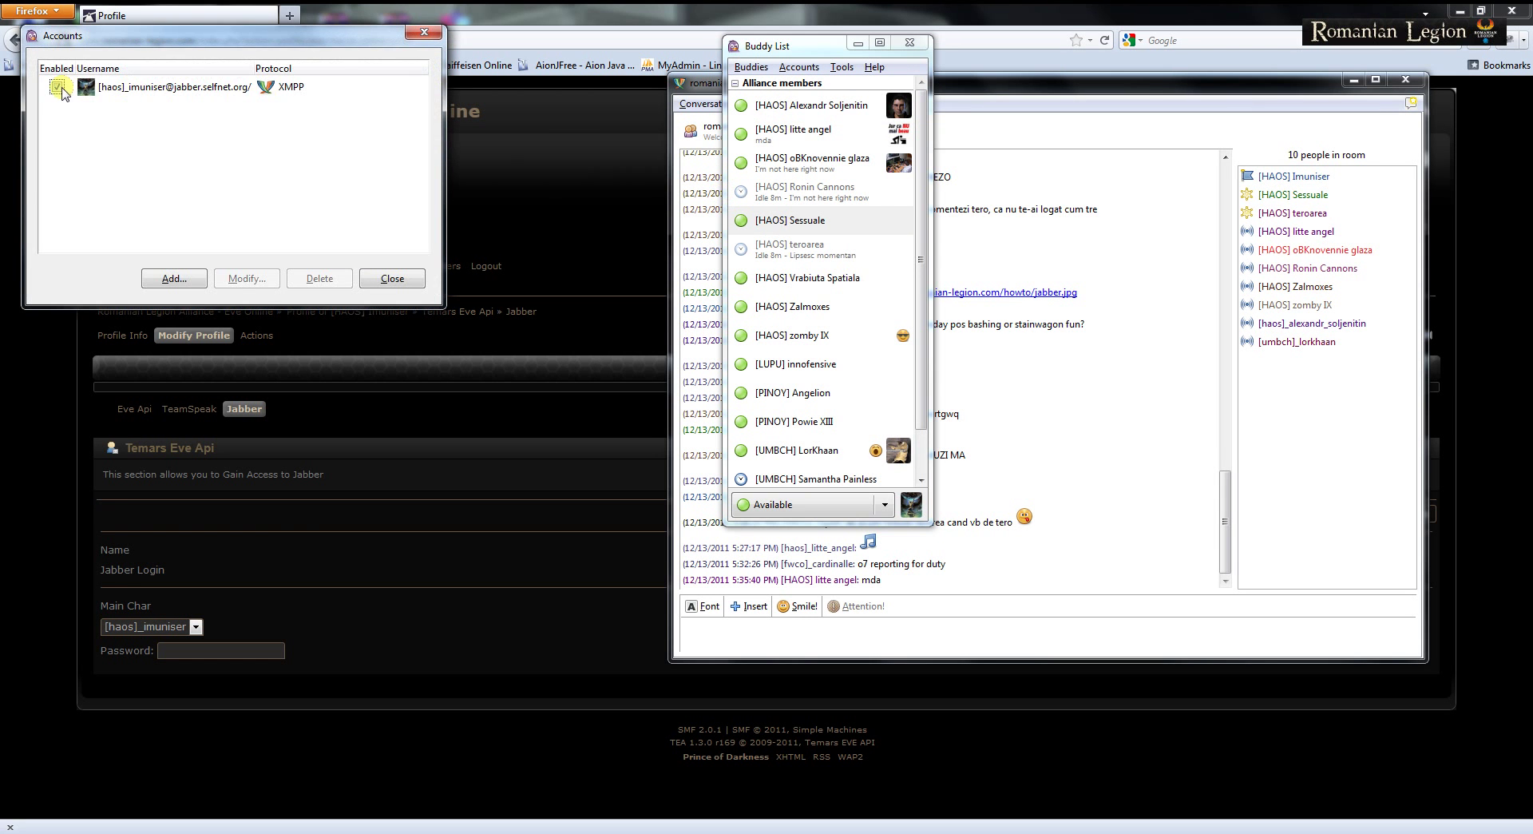
pyautogui.click(56, 86)
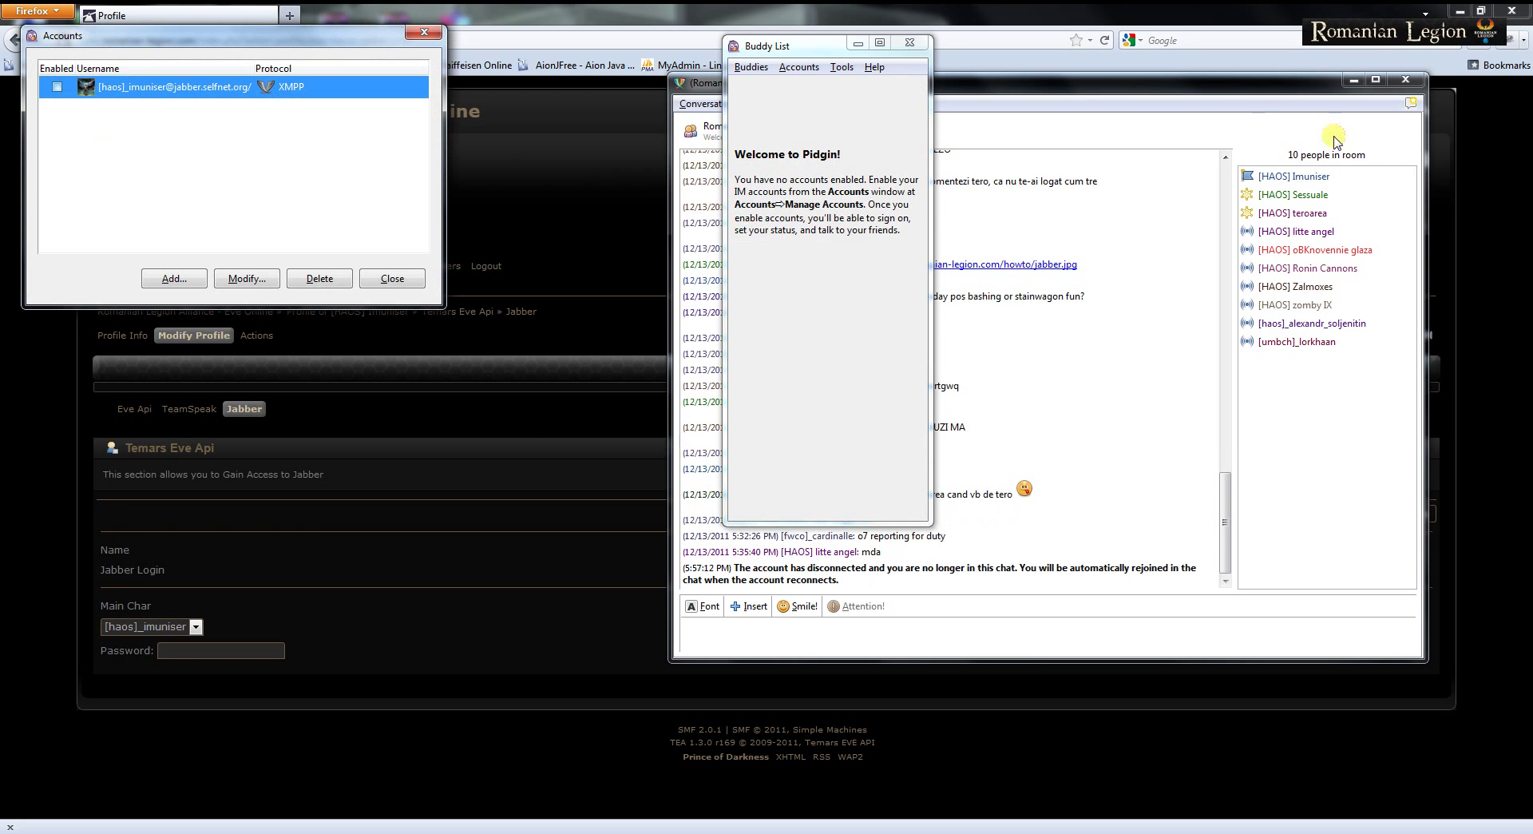
pyautogui.click(1405, 84)
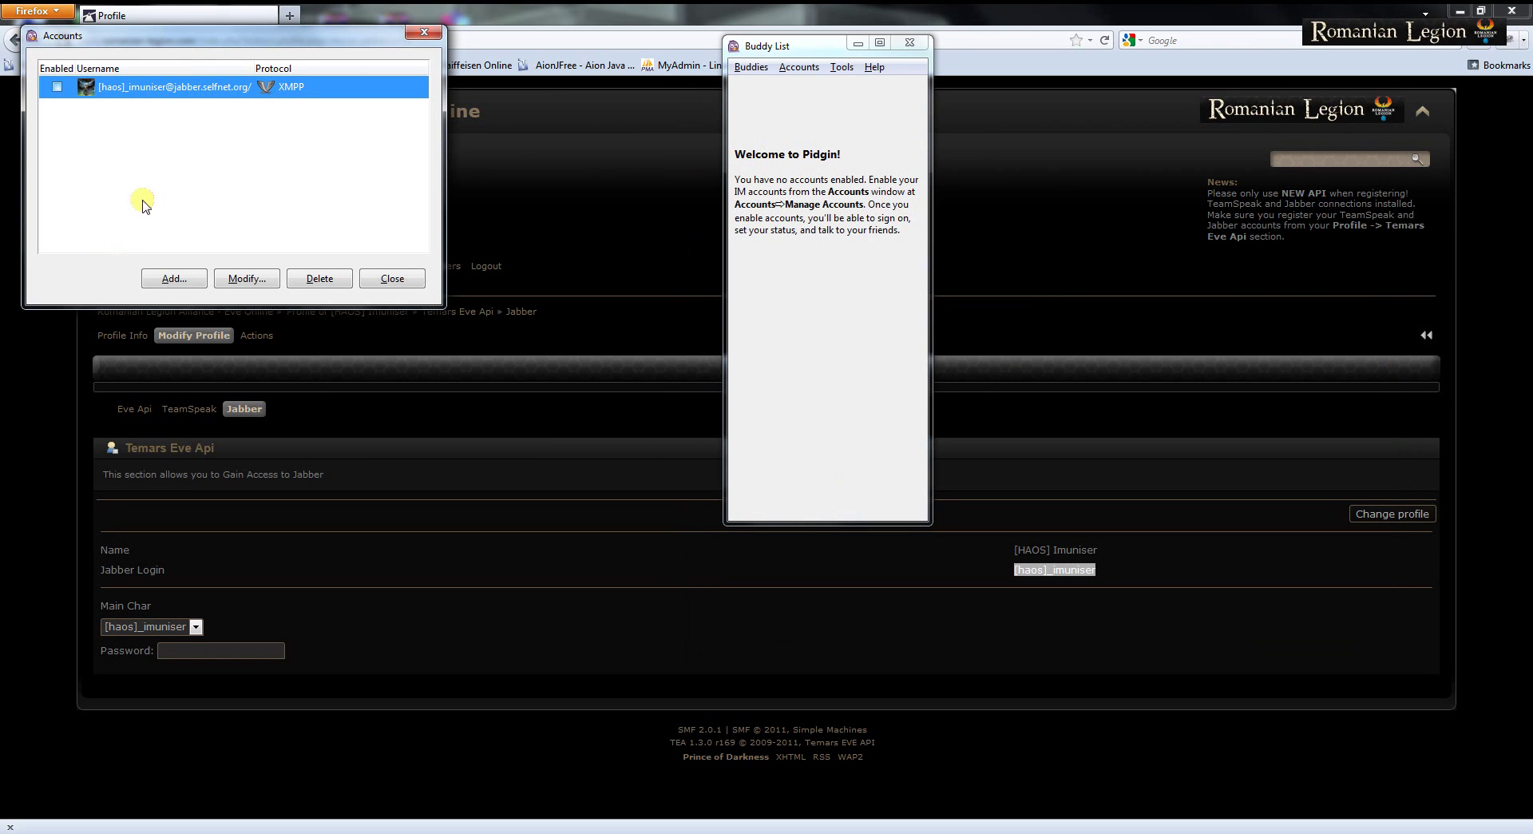
pyautogui.click(56, 88)
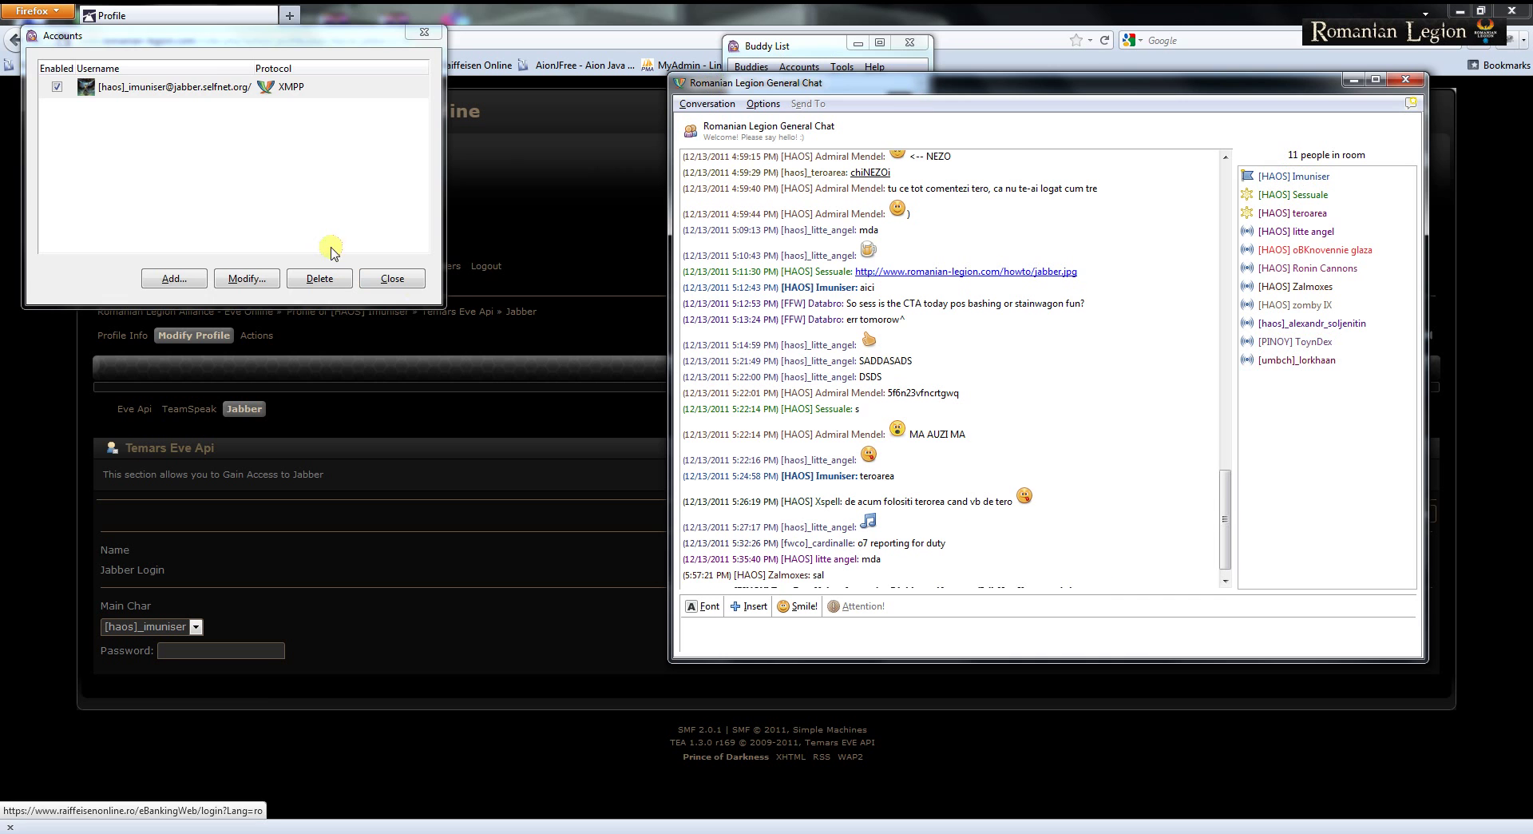
# Step: Close the Accounts window and move the Buddy List left of the chat
pyautogui.click(393, 282)
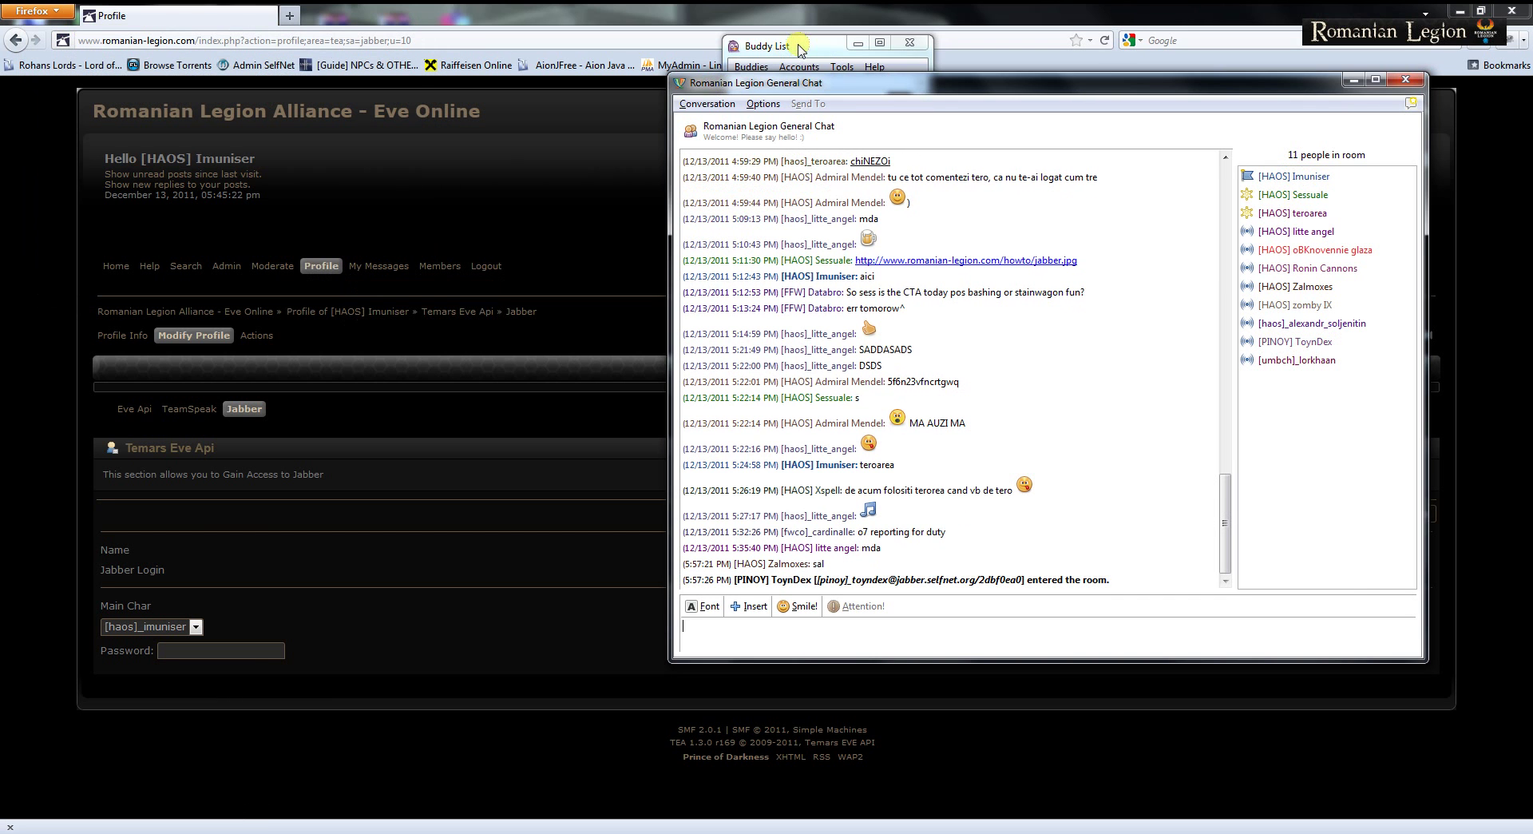
pyautogui.click(799, 46)
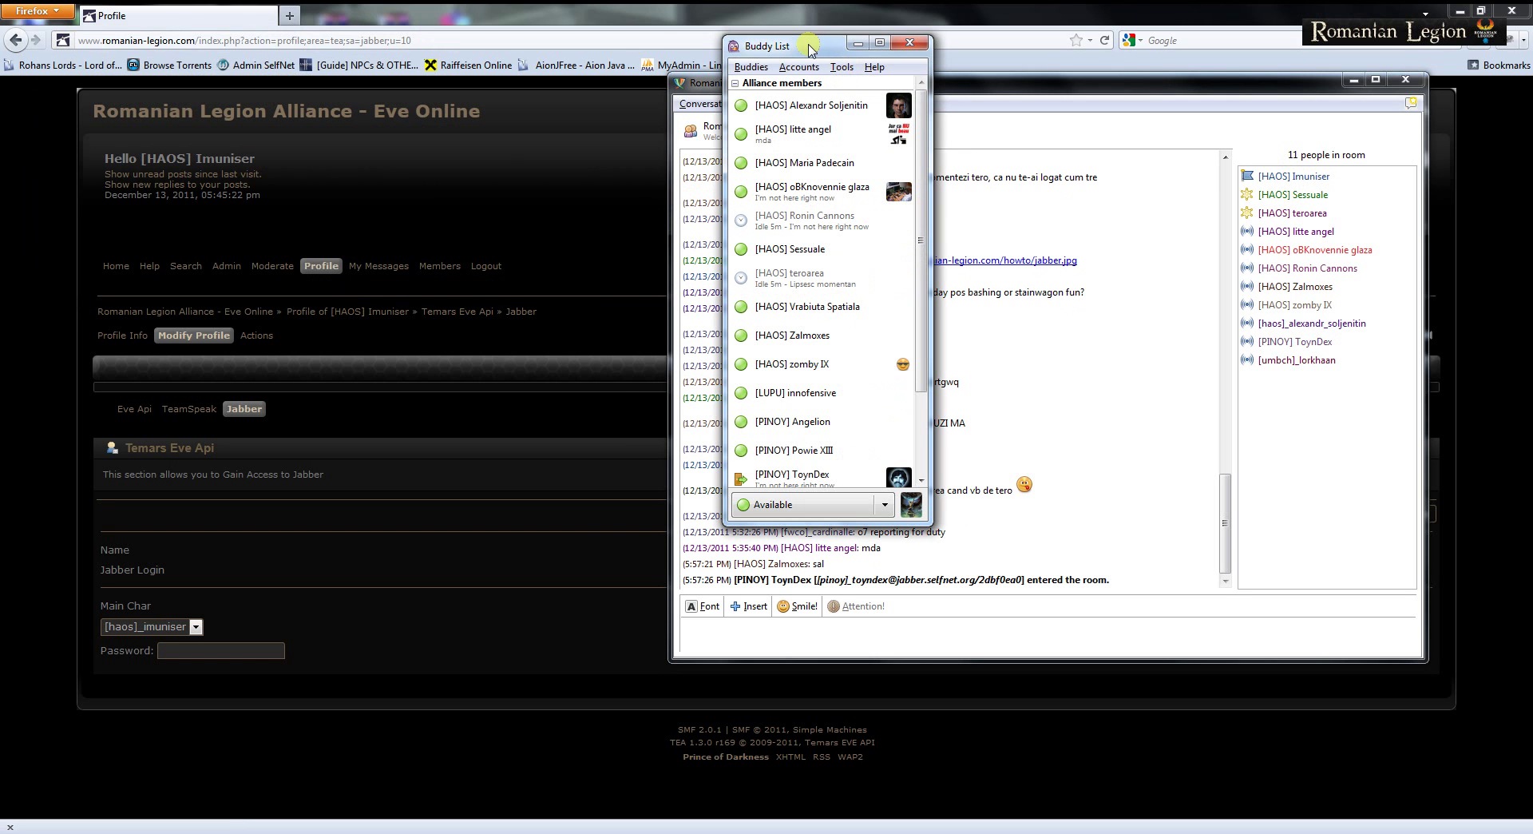
pyautogui.moveTo(811, 50); pyautogui.dragTo(476, 40)
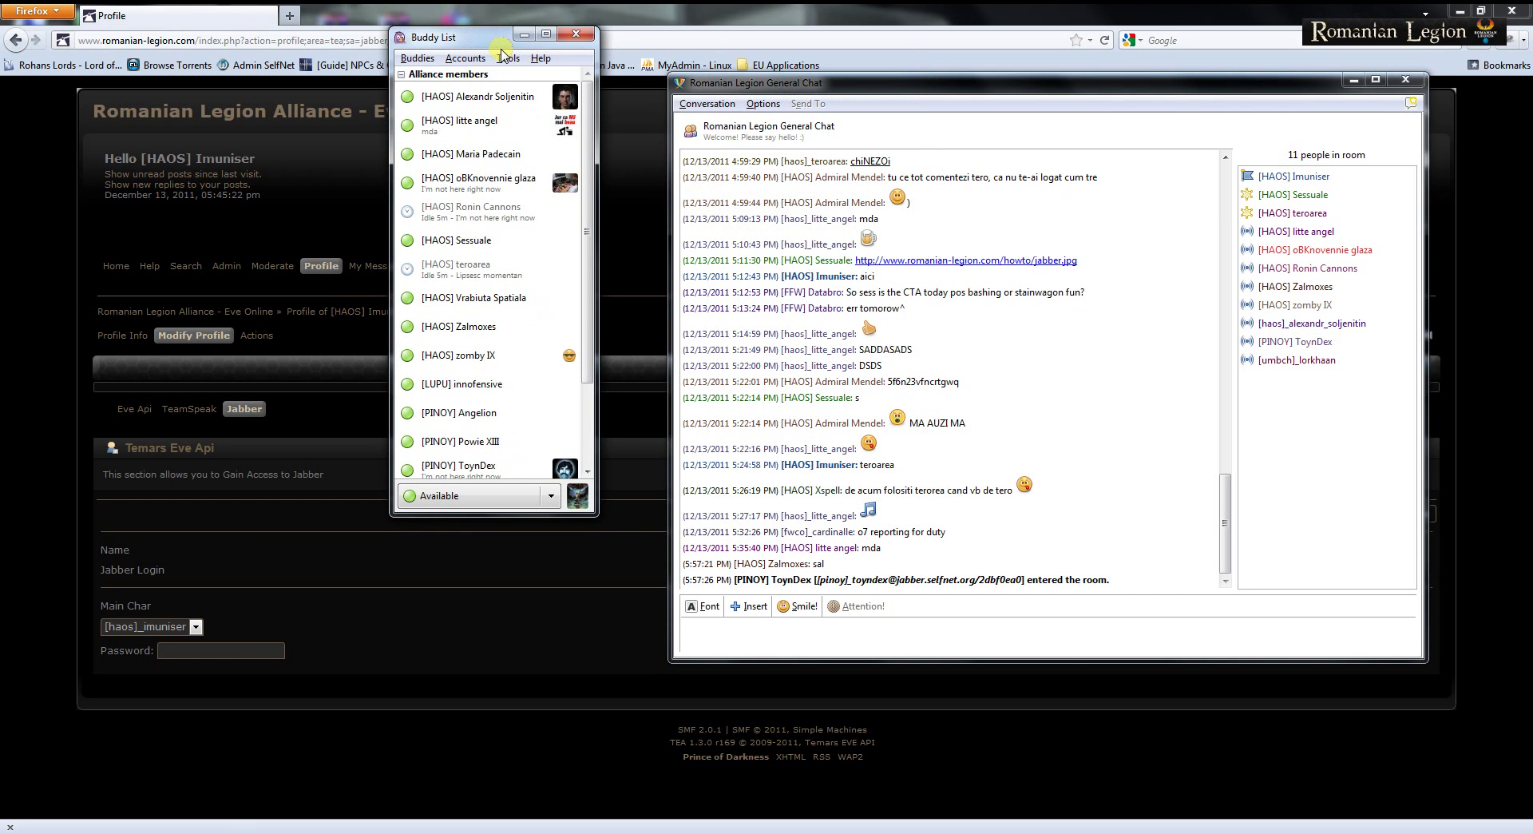
# Step: In Sounds preferences, untick 'Buddy logs in' and 'Buddy logs out' and toggle the username-mention sound
pyautogui.click(505, 59)
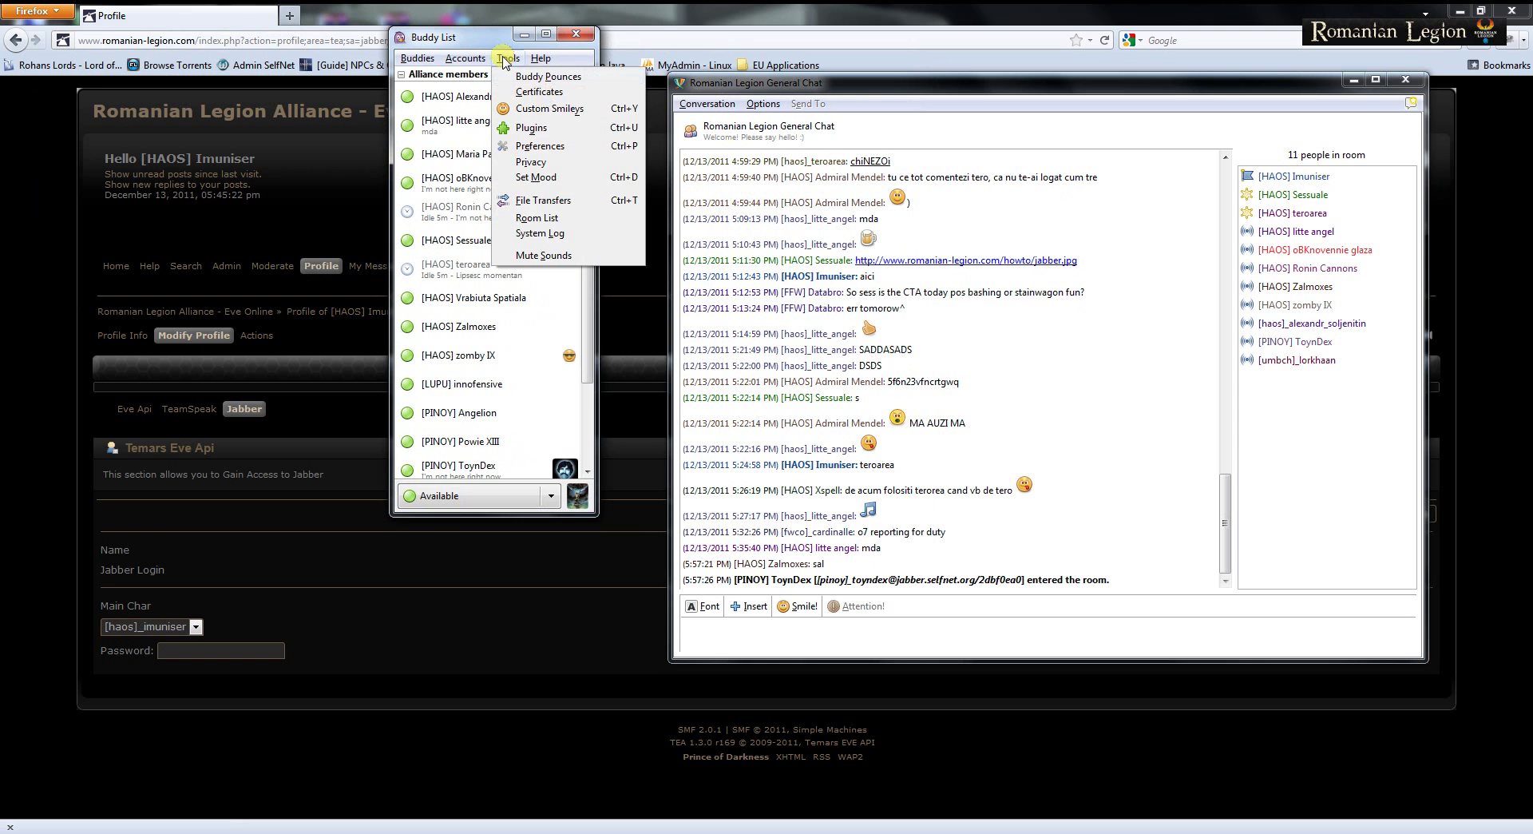
pyautogui.click(540, 146)
pyautogui.click(112, 210)
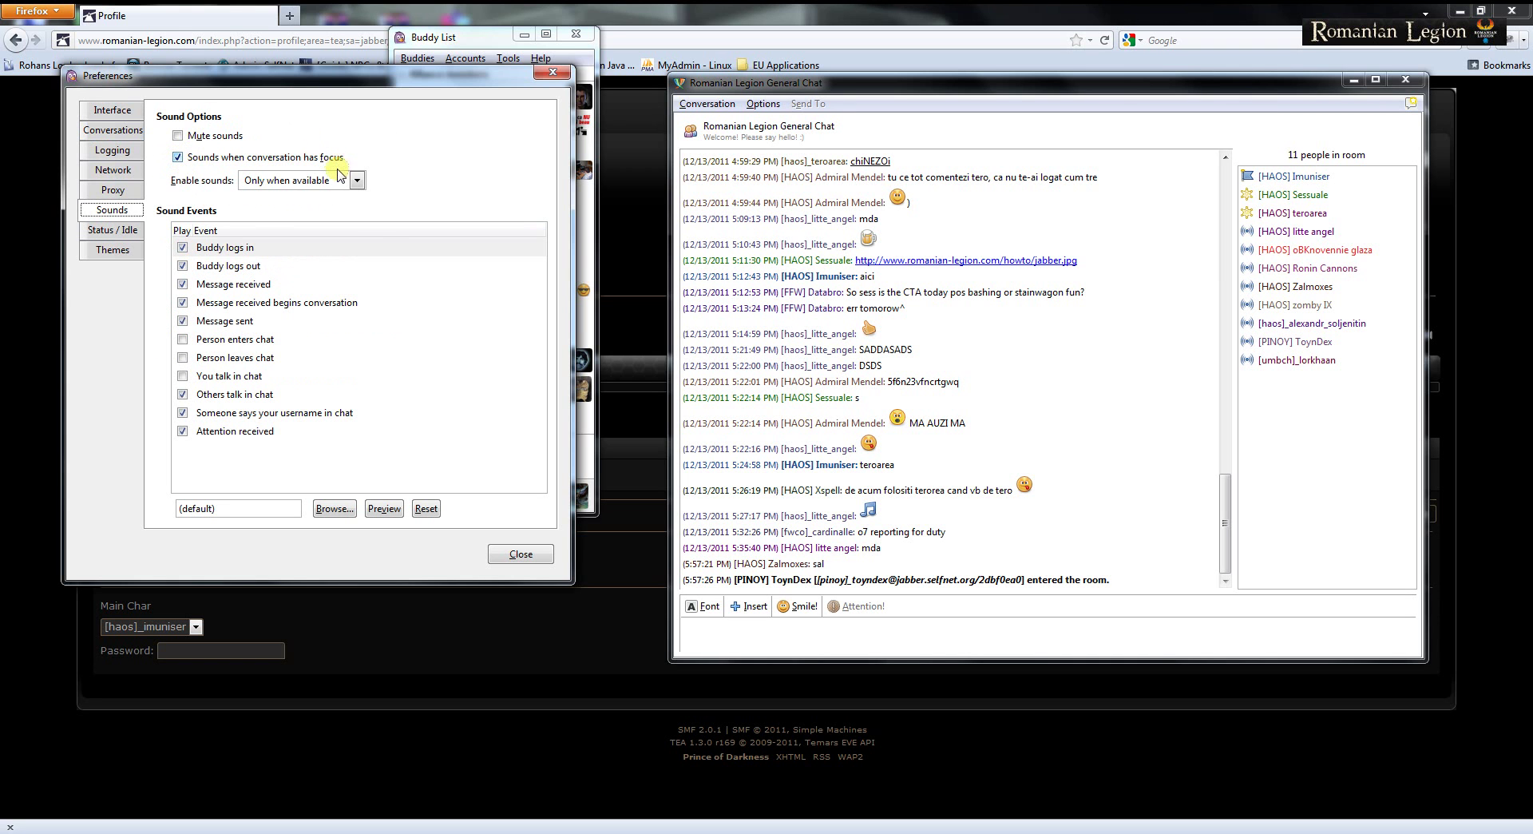
pyautogui.click(183, 249)
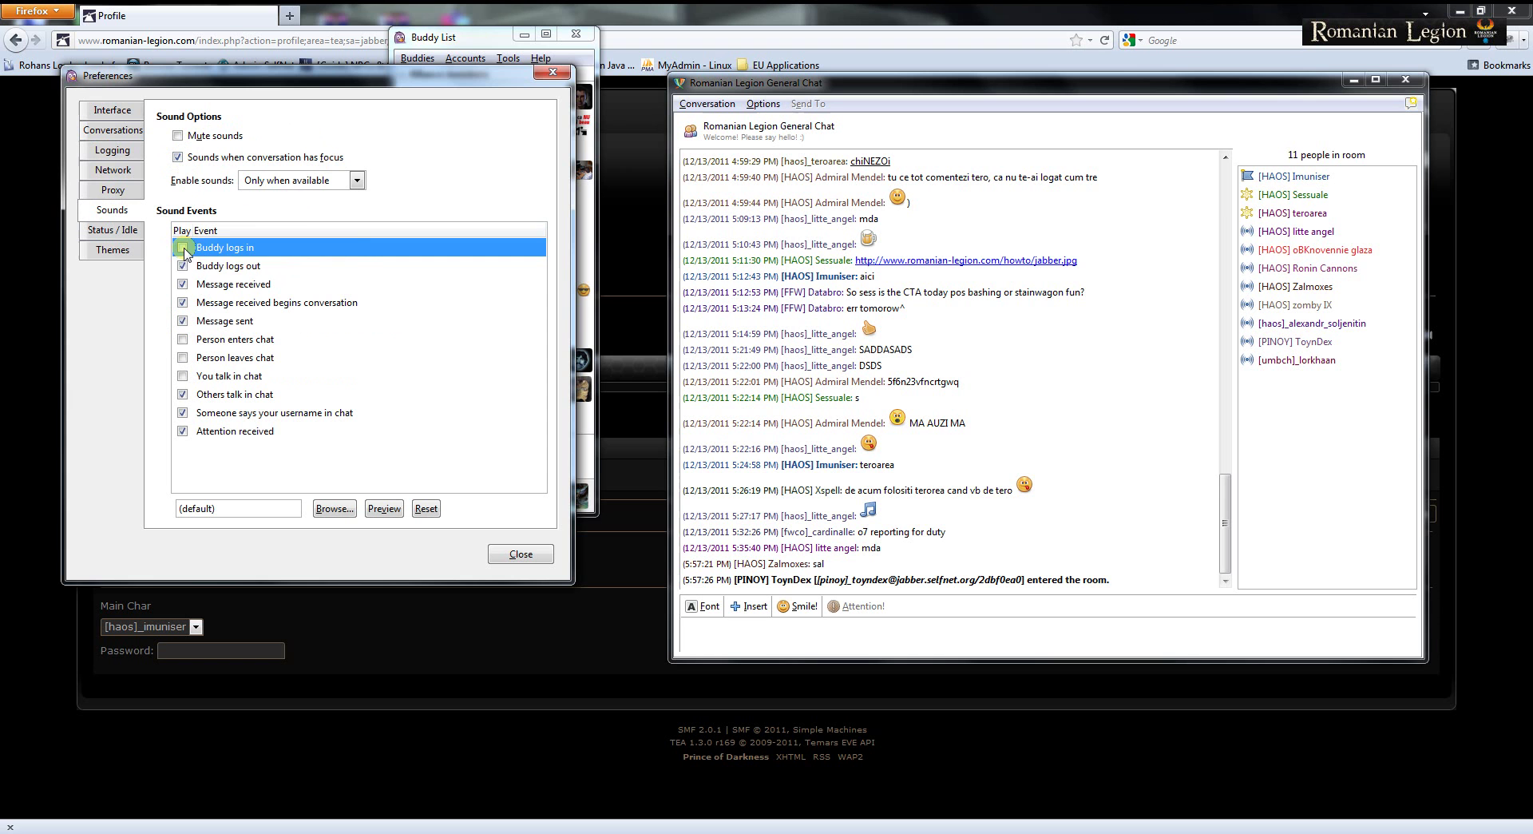
pyautogui.click(183, 267)
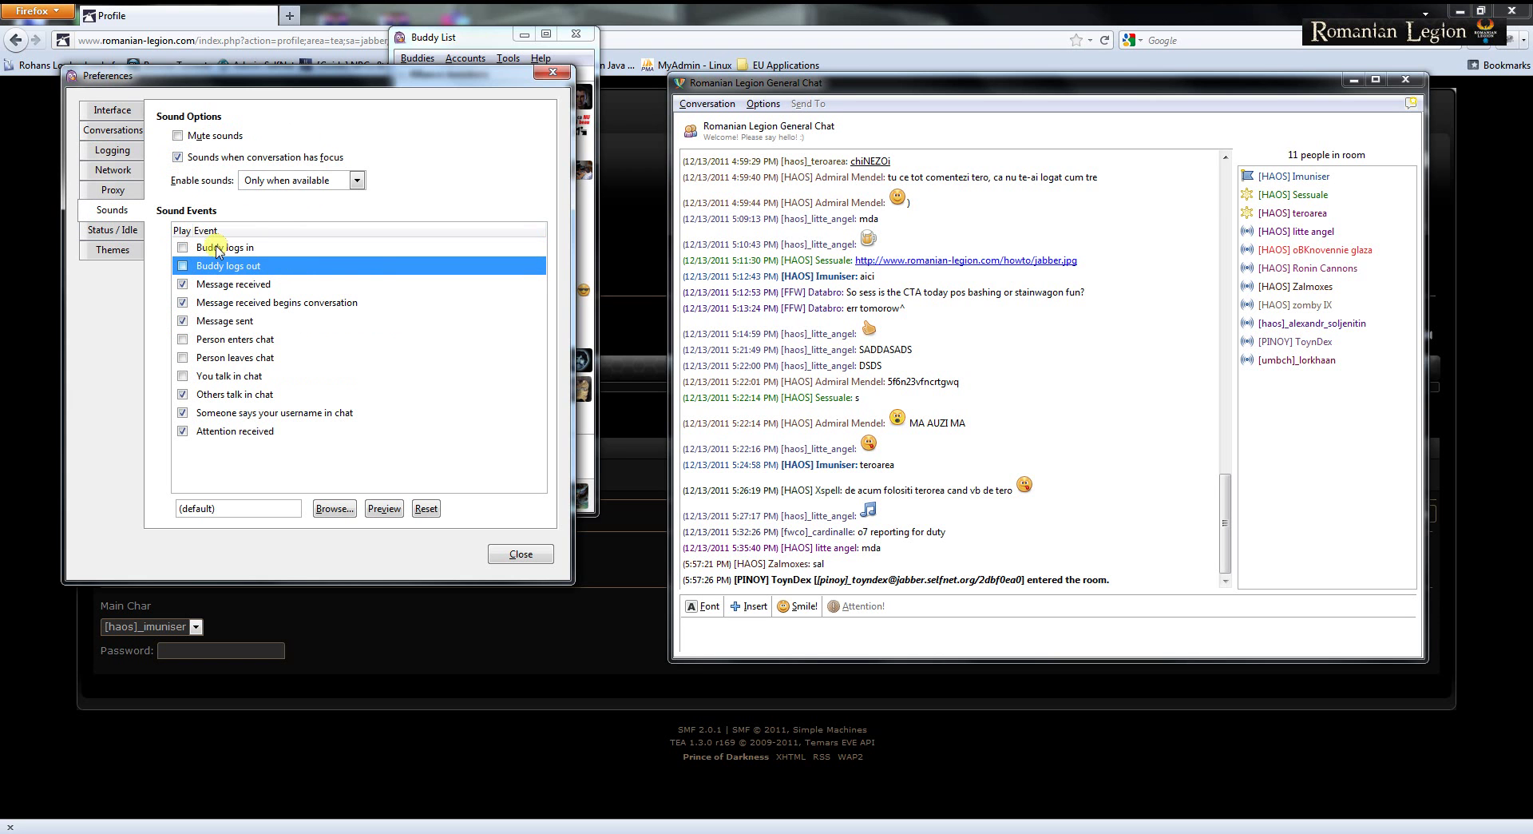
pyautogui.click(235, 269)
pyautogui.click(182, 412)
# Step: Close Preferences and open the Plugins list, scrolling down through it
pyautogui.click(520, 559)
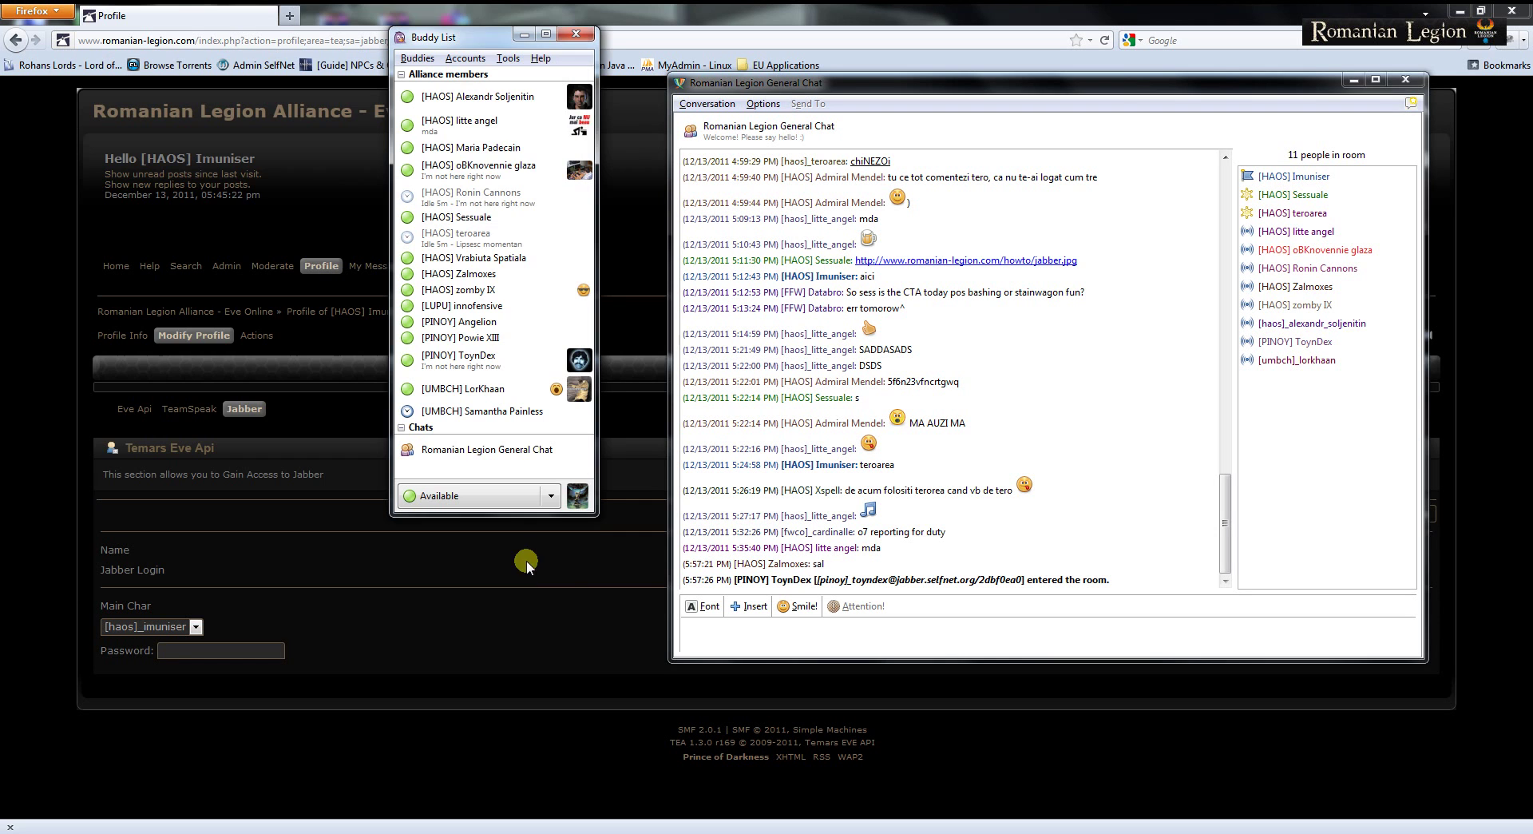
pyautogui.click(508, 59)
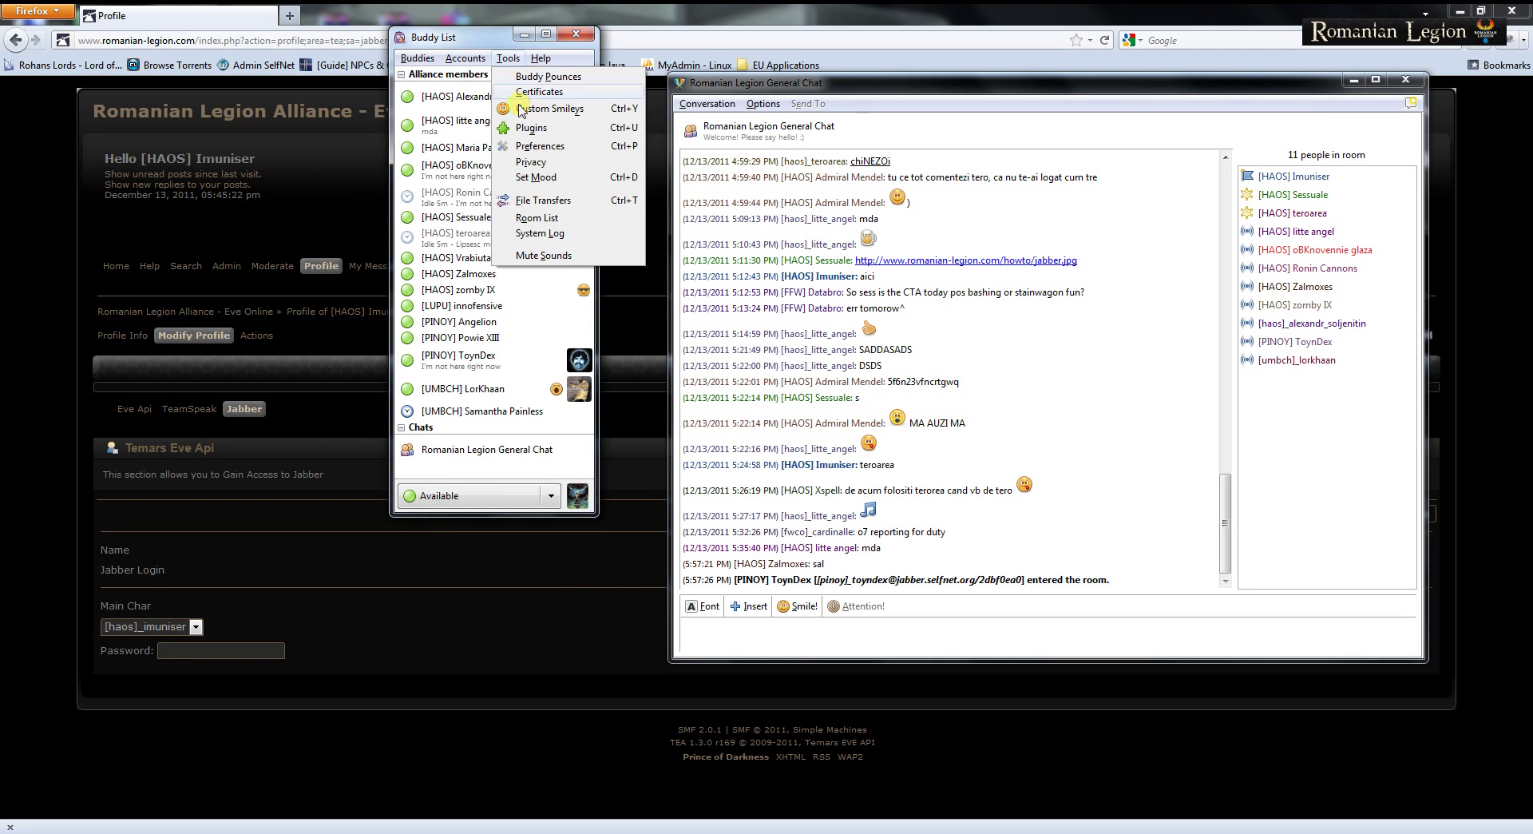
pyautogui.click(531, 127)
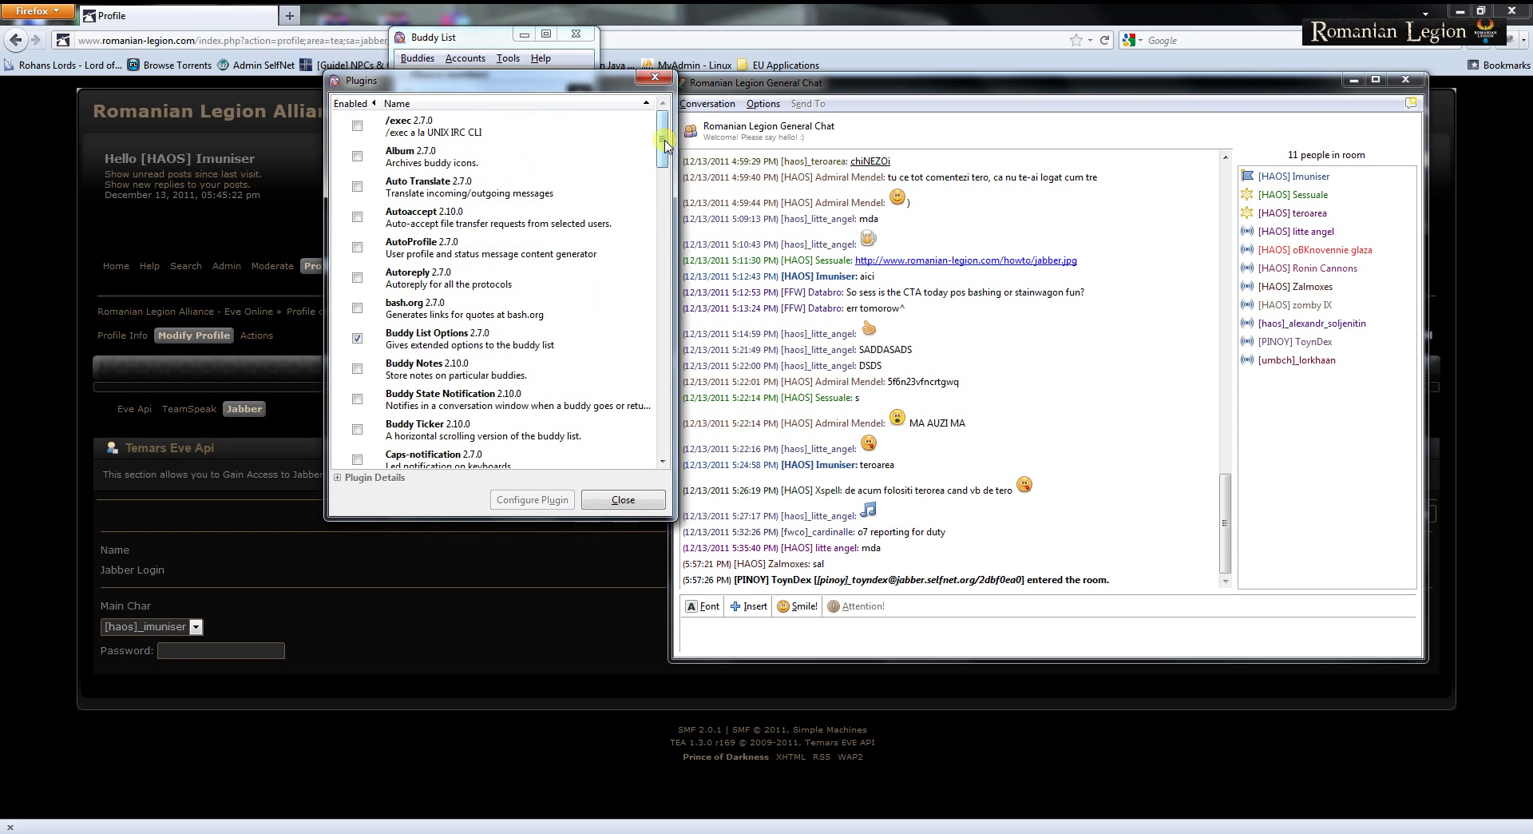
pyautogui.moveTo(663, 142); pyautogui.dragTo(669, 431)
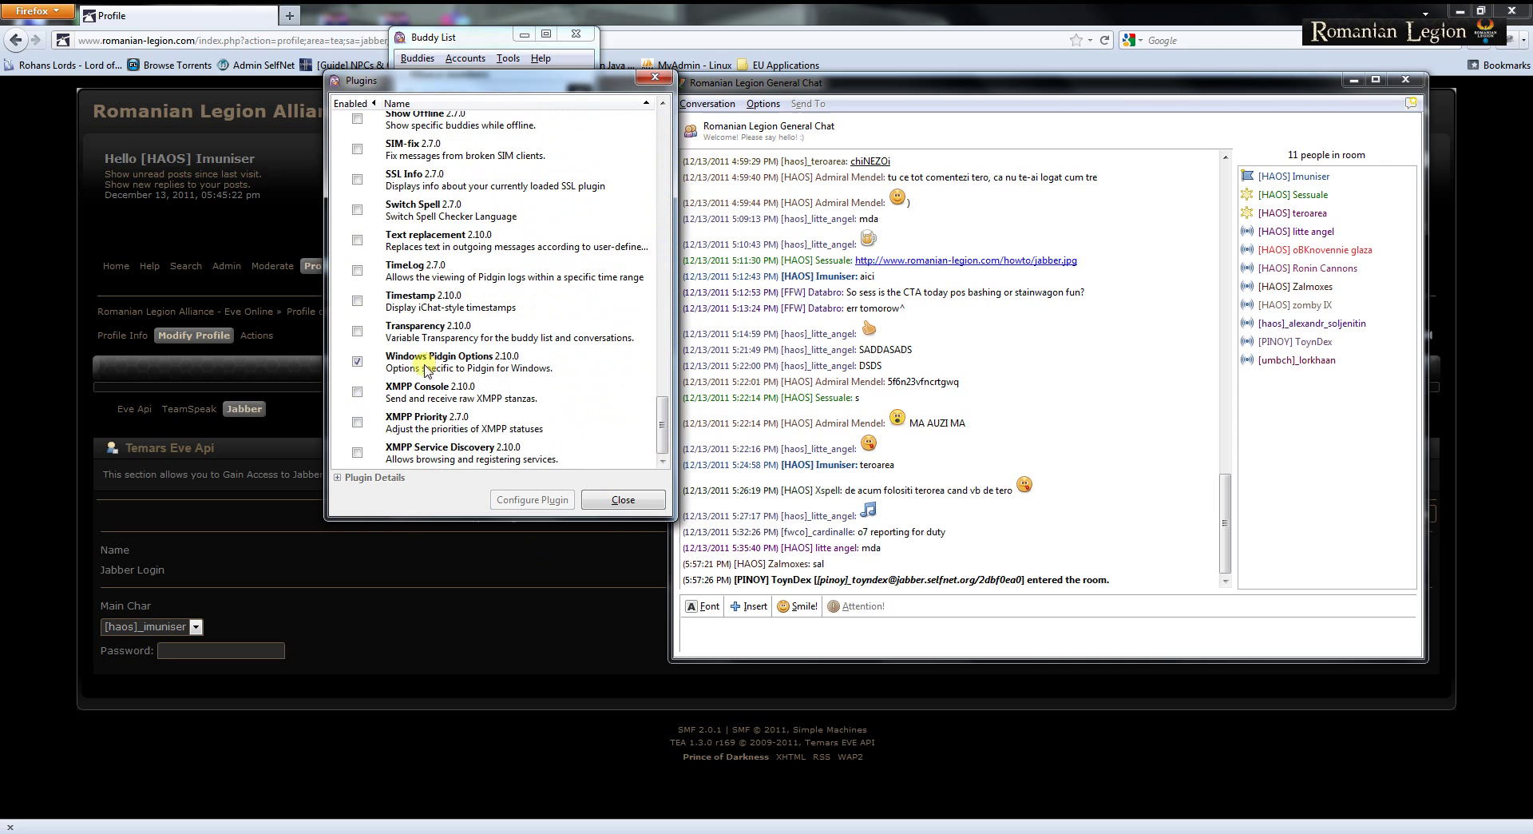
# Step: In Windows Pidgin Options plugin settings, turn on starting Pidgin at Windows startup
pyautogui.moveTo(427, 367)
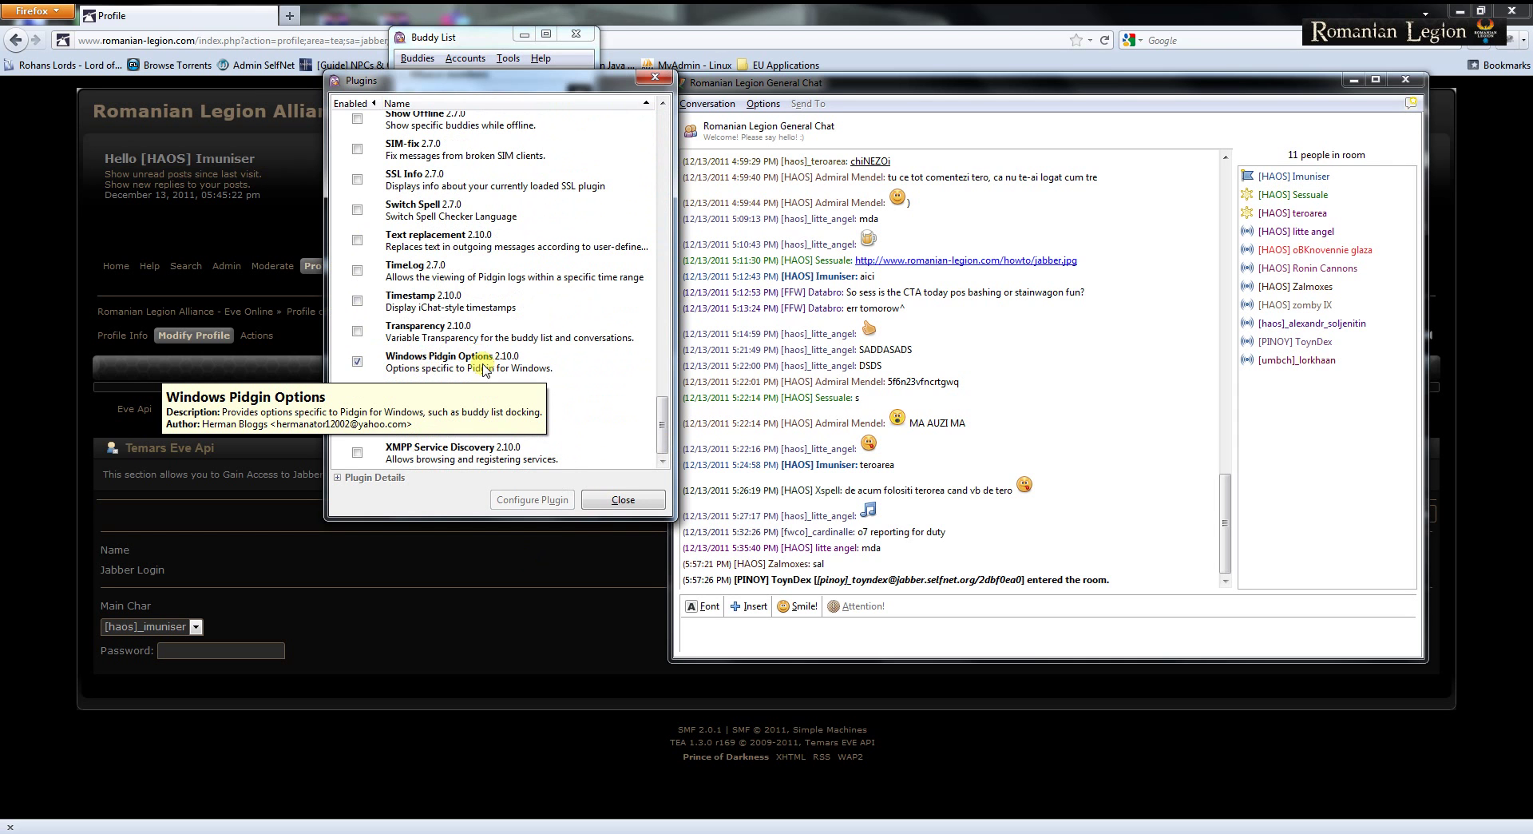
pyautogui.click(357, 362)
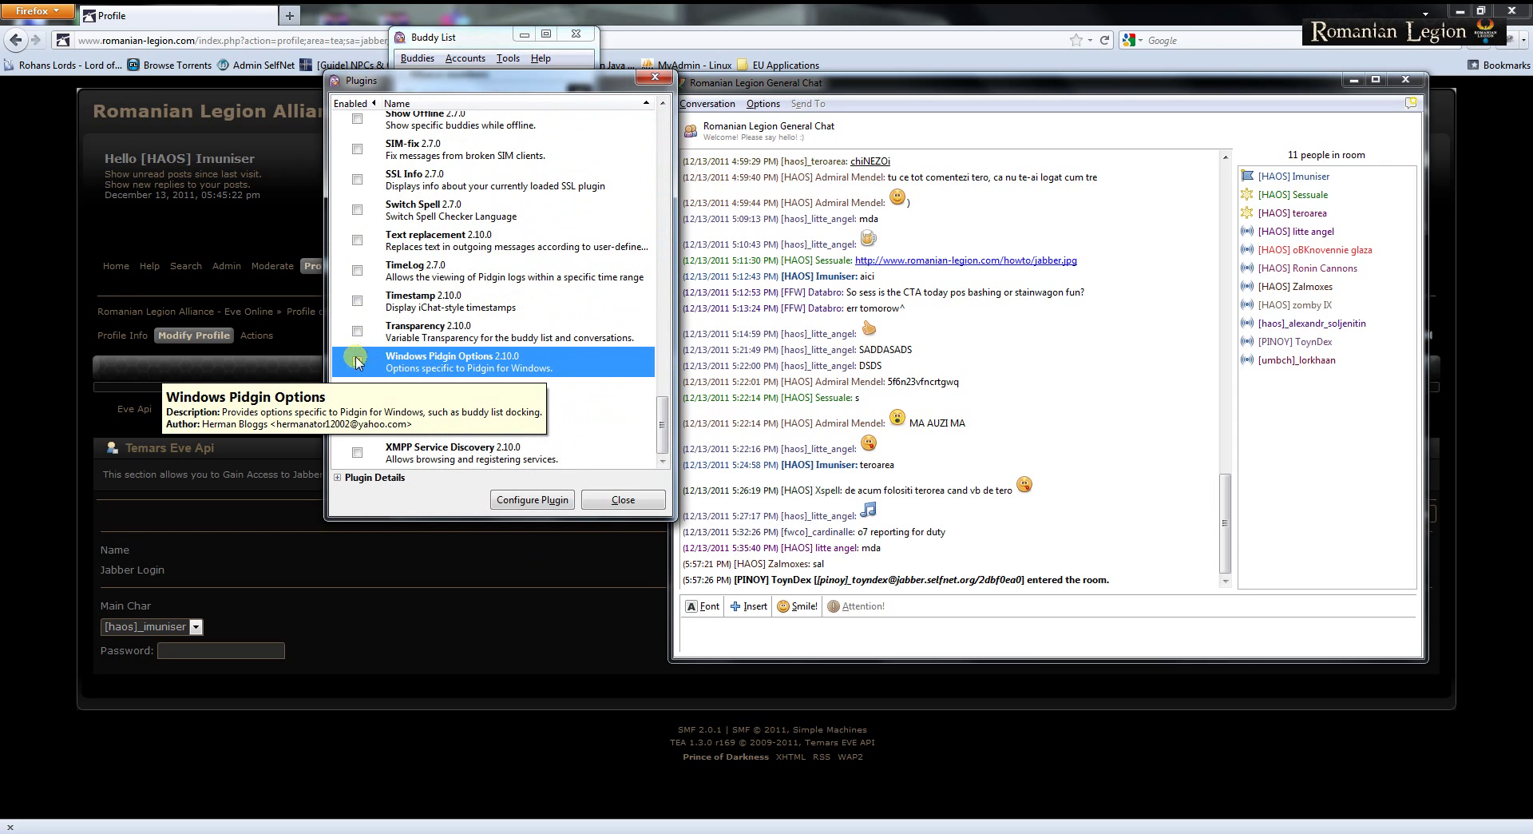
pyautogui.click(534, 499)
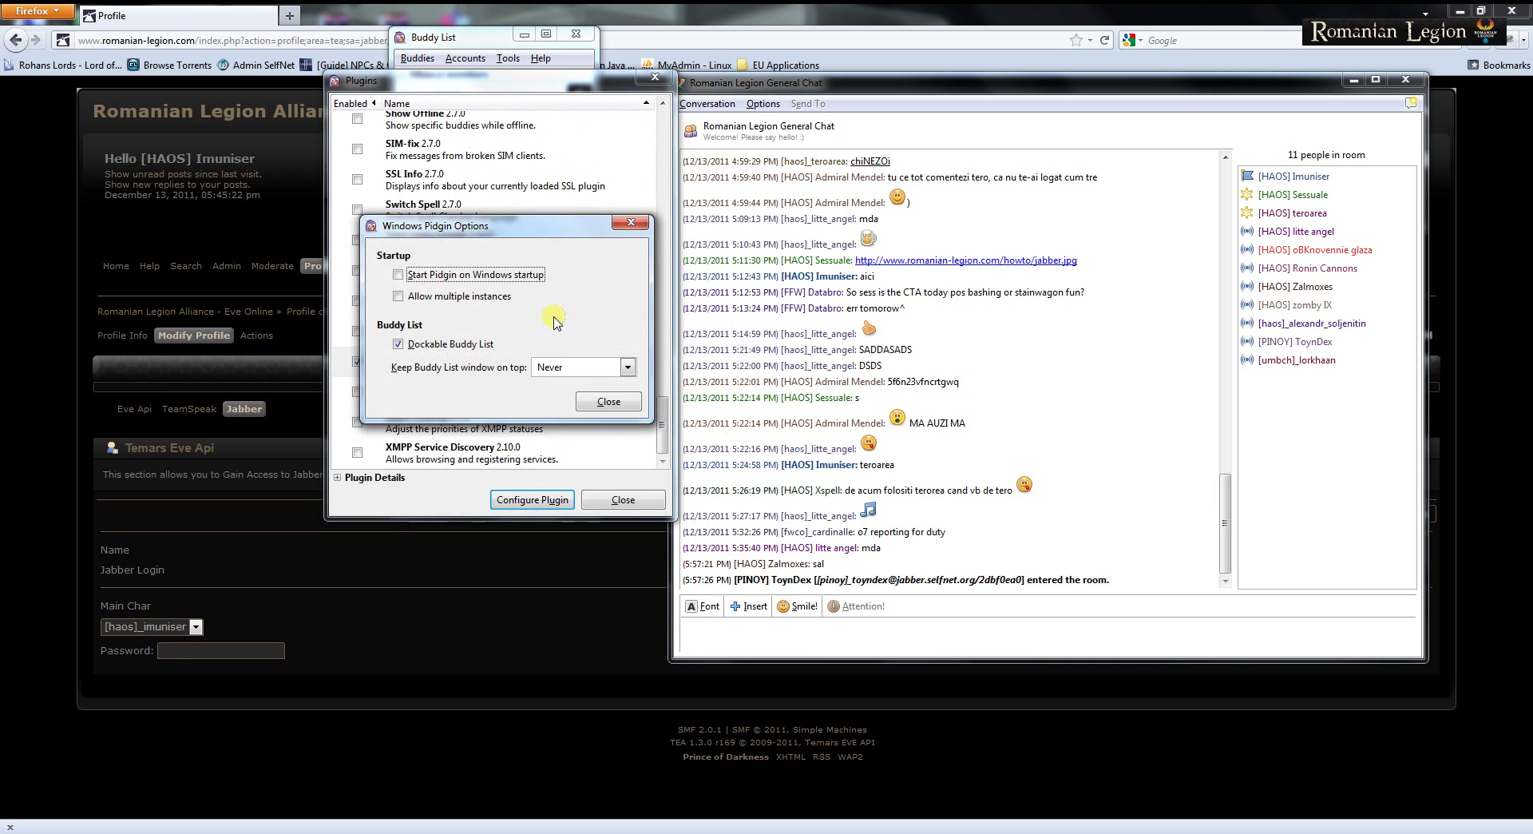
pyautogui.click(396, 274)
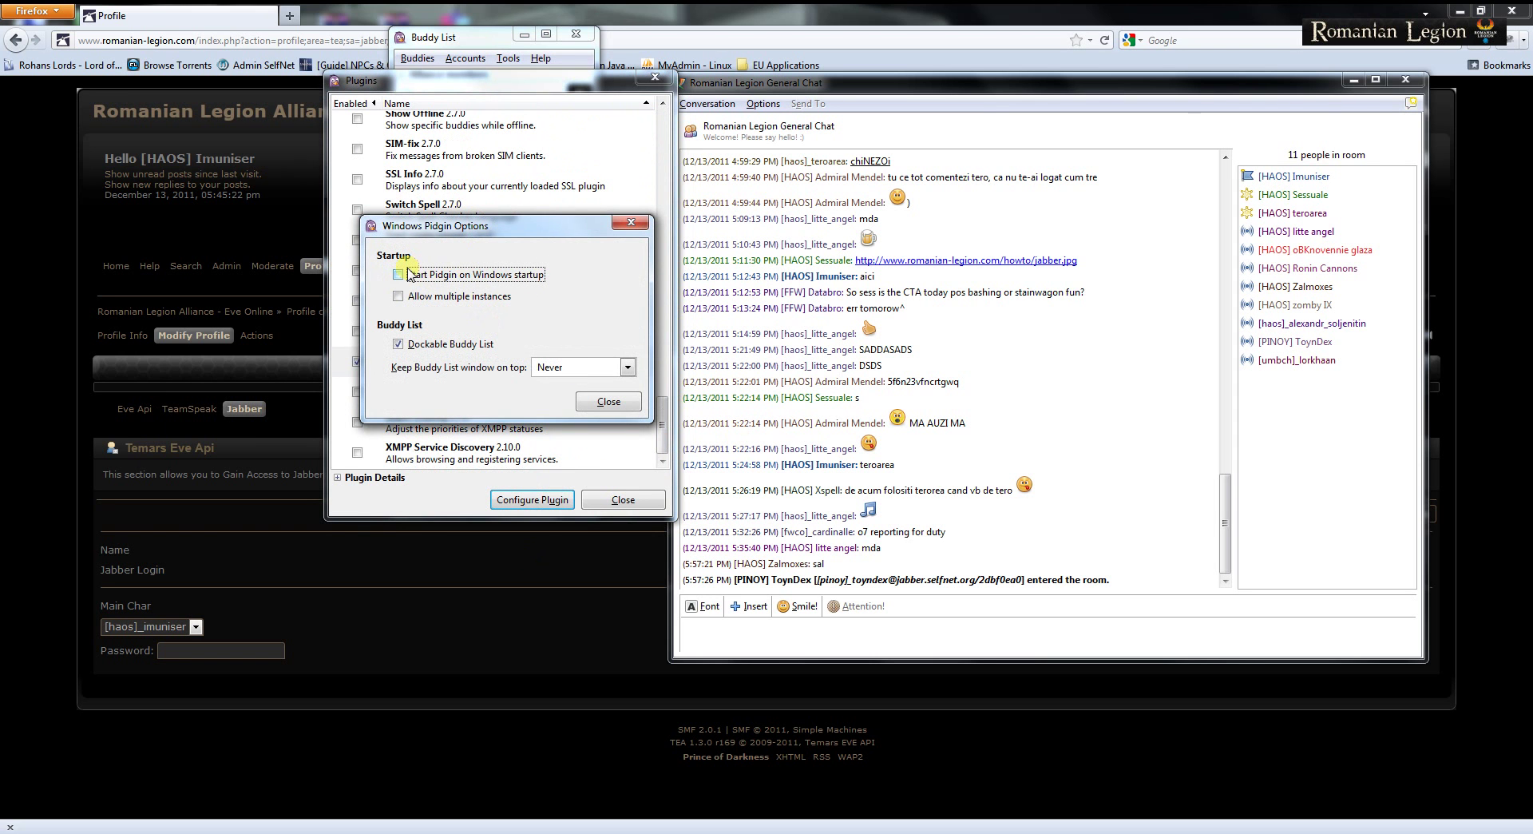
pyautogui.click(610, 406)
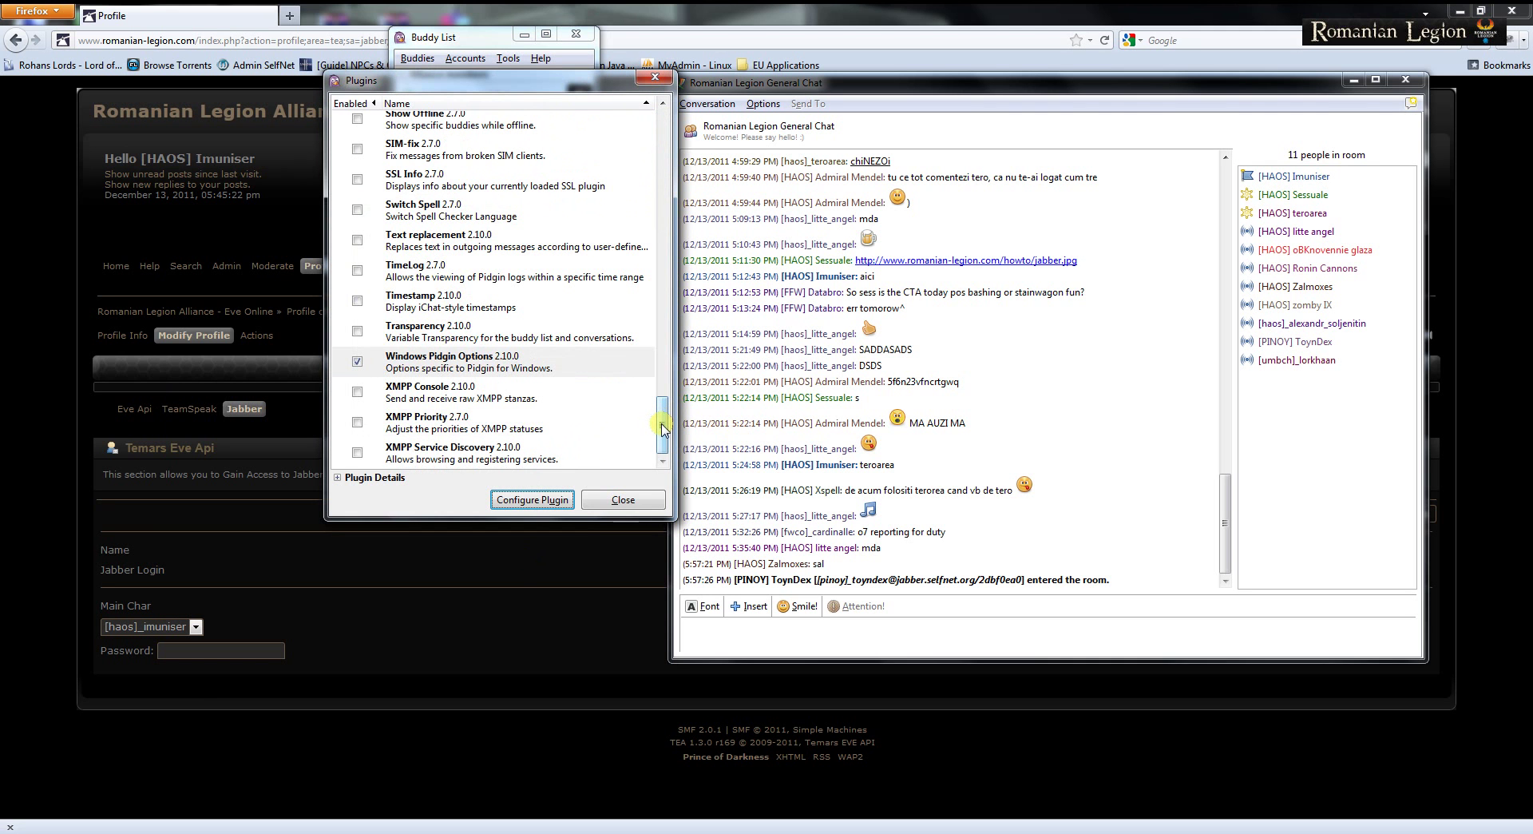
# Step: Scroll up the plugin list and tick the Release Notification plugin
pyautogui.moveTo(662, 428); pyautogui.dragTo(654, 395)
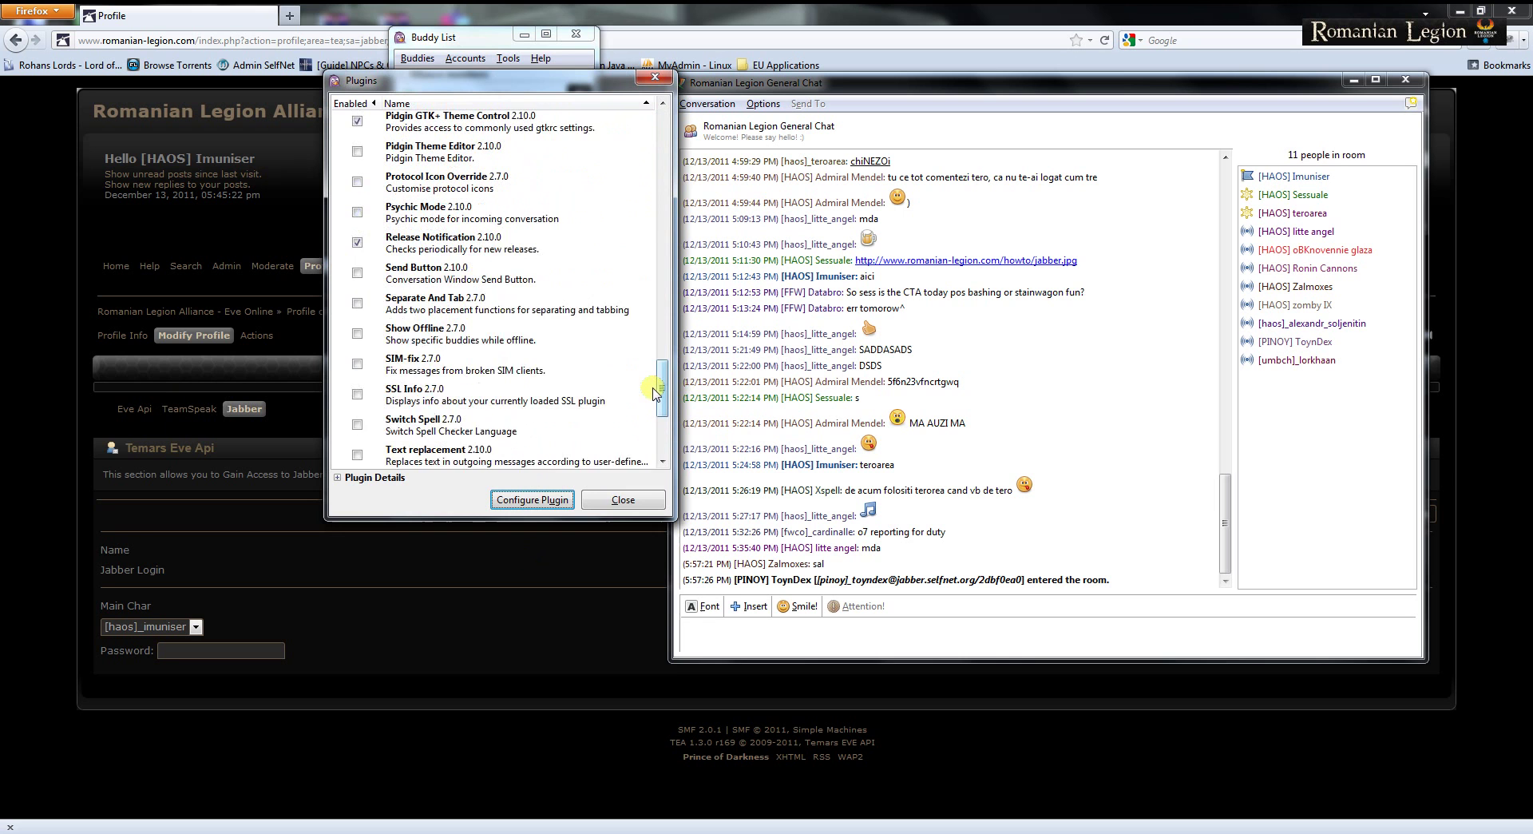
pyautogui.moveTo(653, 393); pyautogui.dragTo(653, 389)
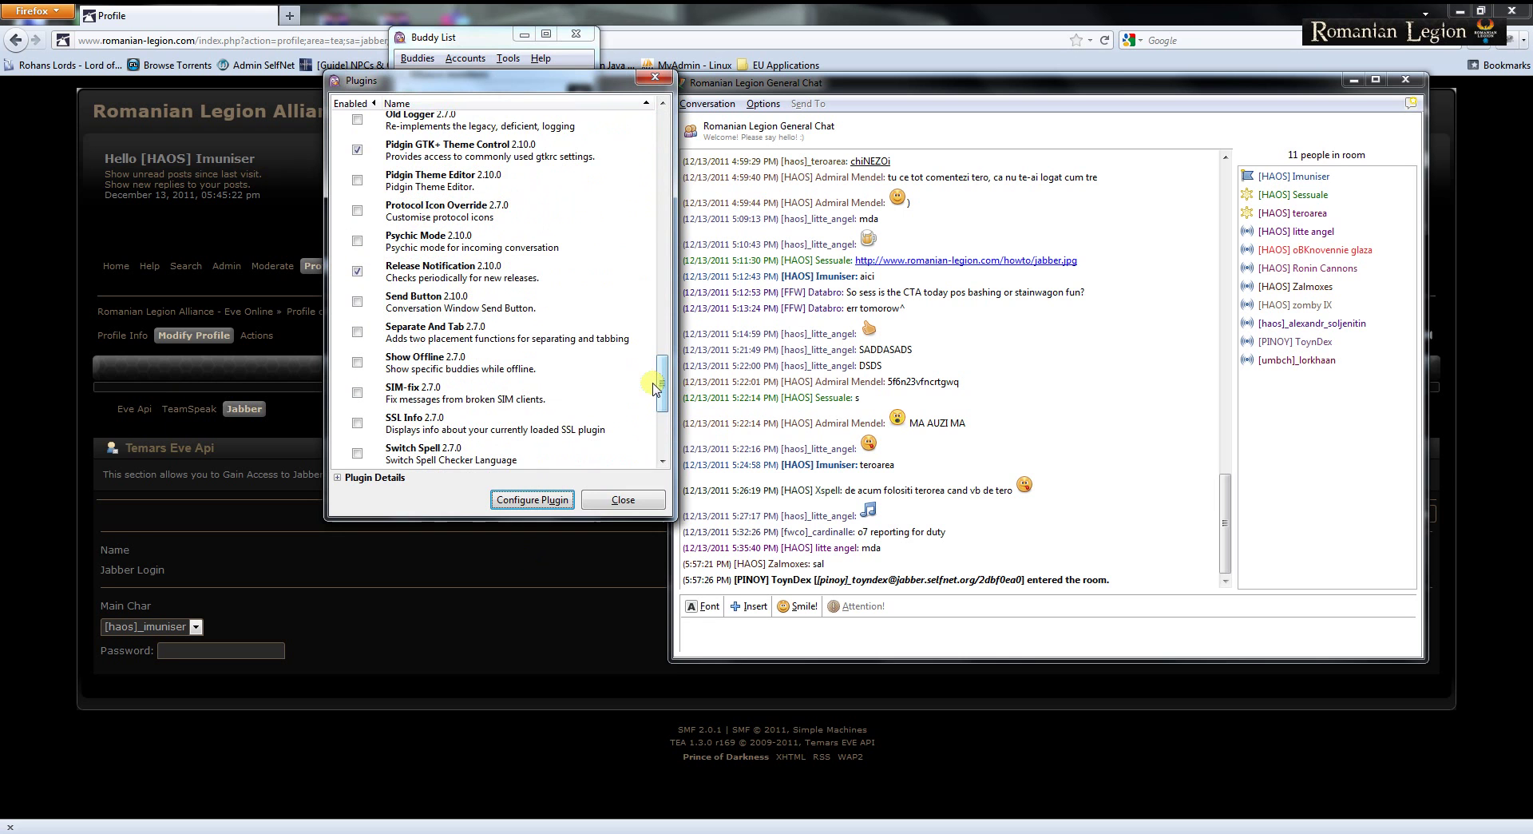
pyautogui.click(358, 272)
pyautogui.moveTo(662, 386); pyautogui.dragTo(675, 325)
# Step: Review the Message Notification plugin's options, then close them and the Plugins window
pyautogui.moveTo(411, 252)
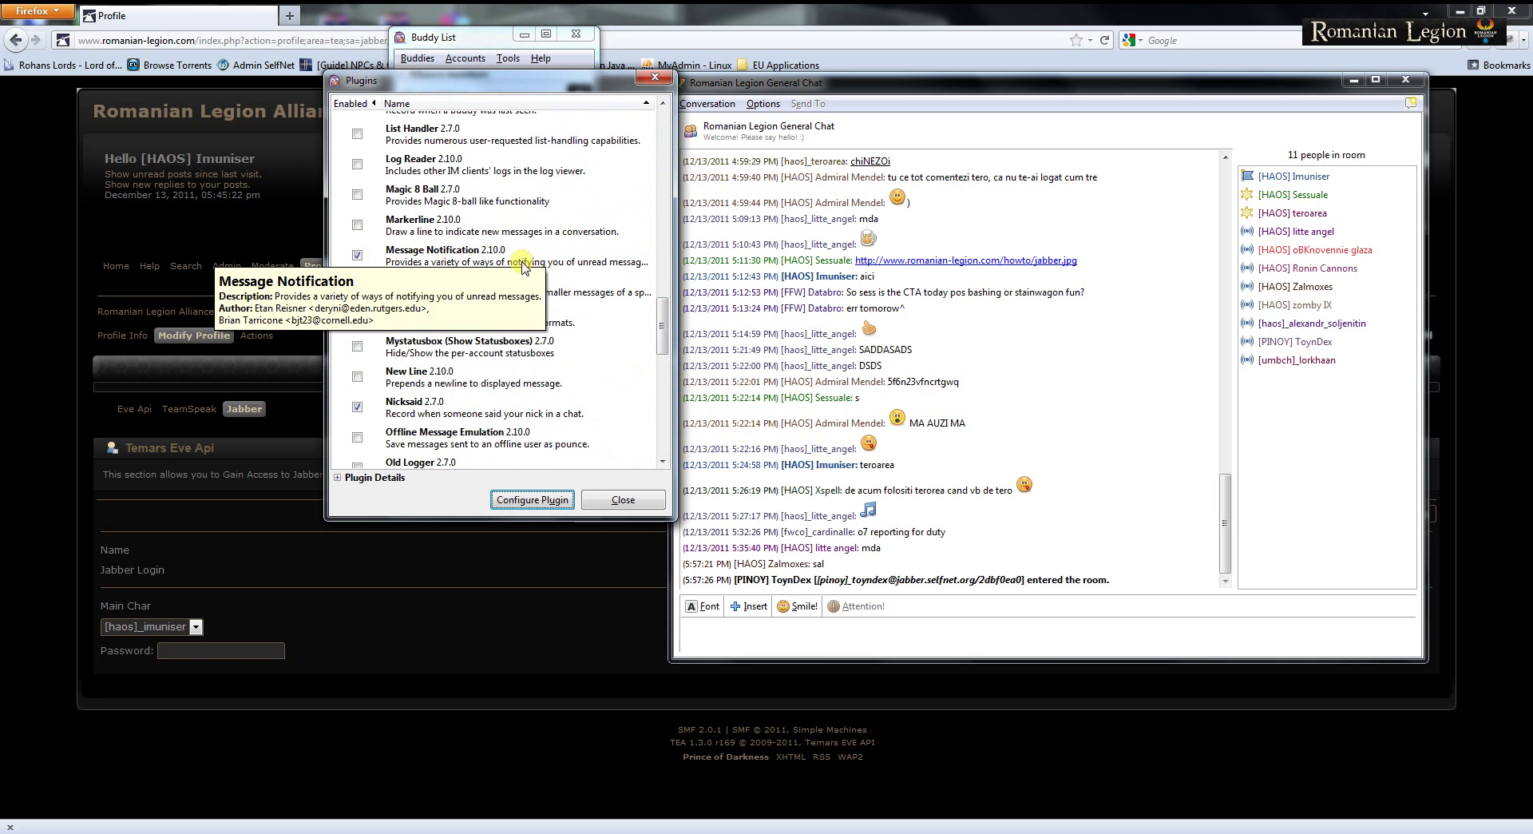
pyautogui.click(438, 259)
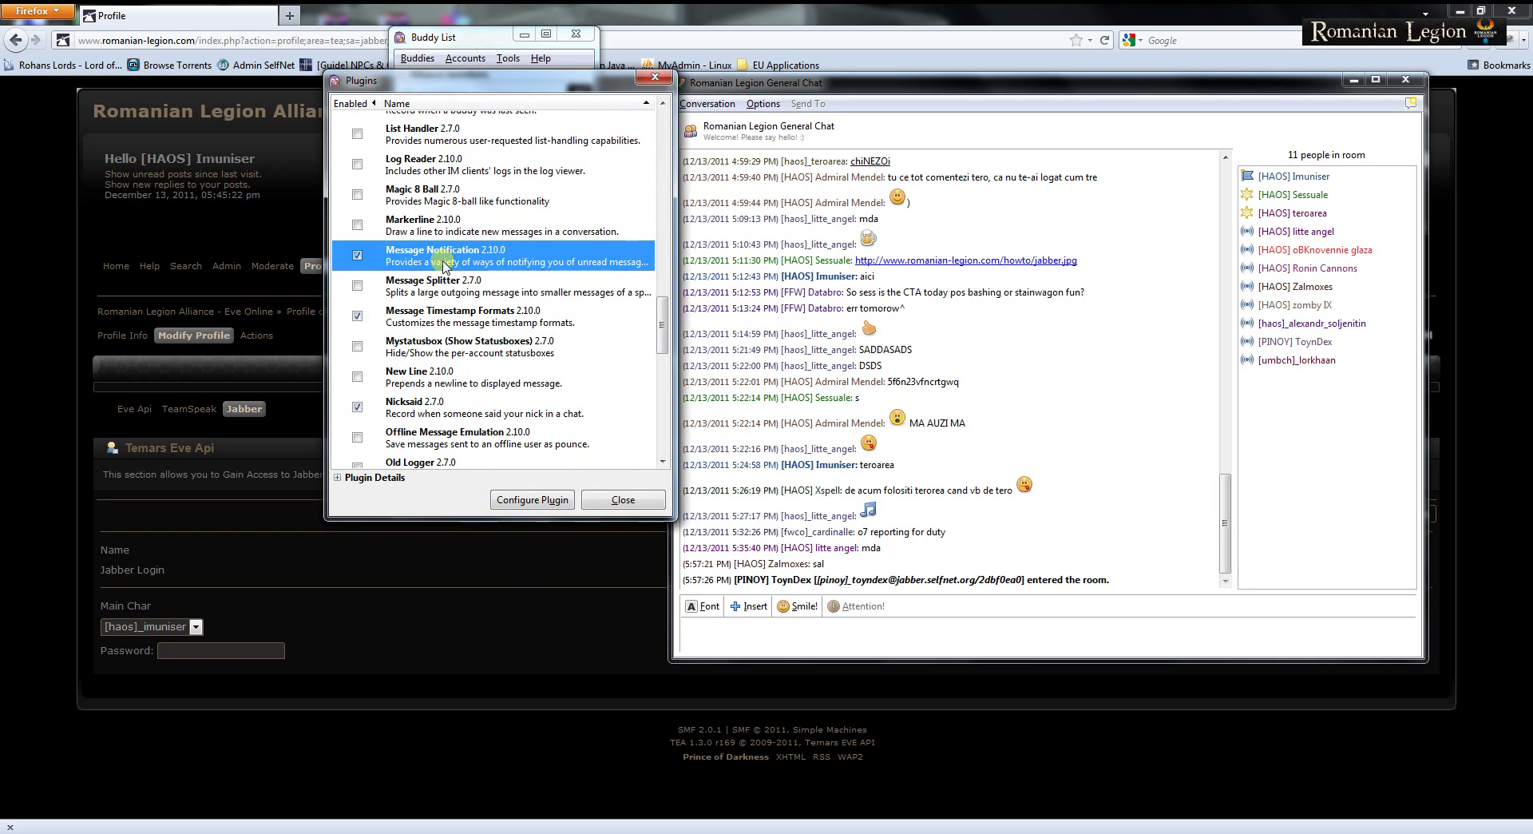
pyautogui.click(531, 499)
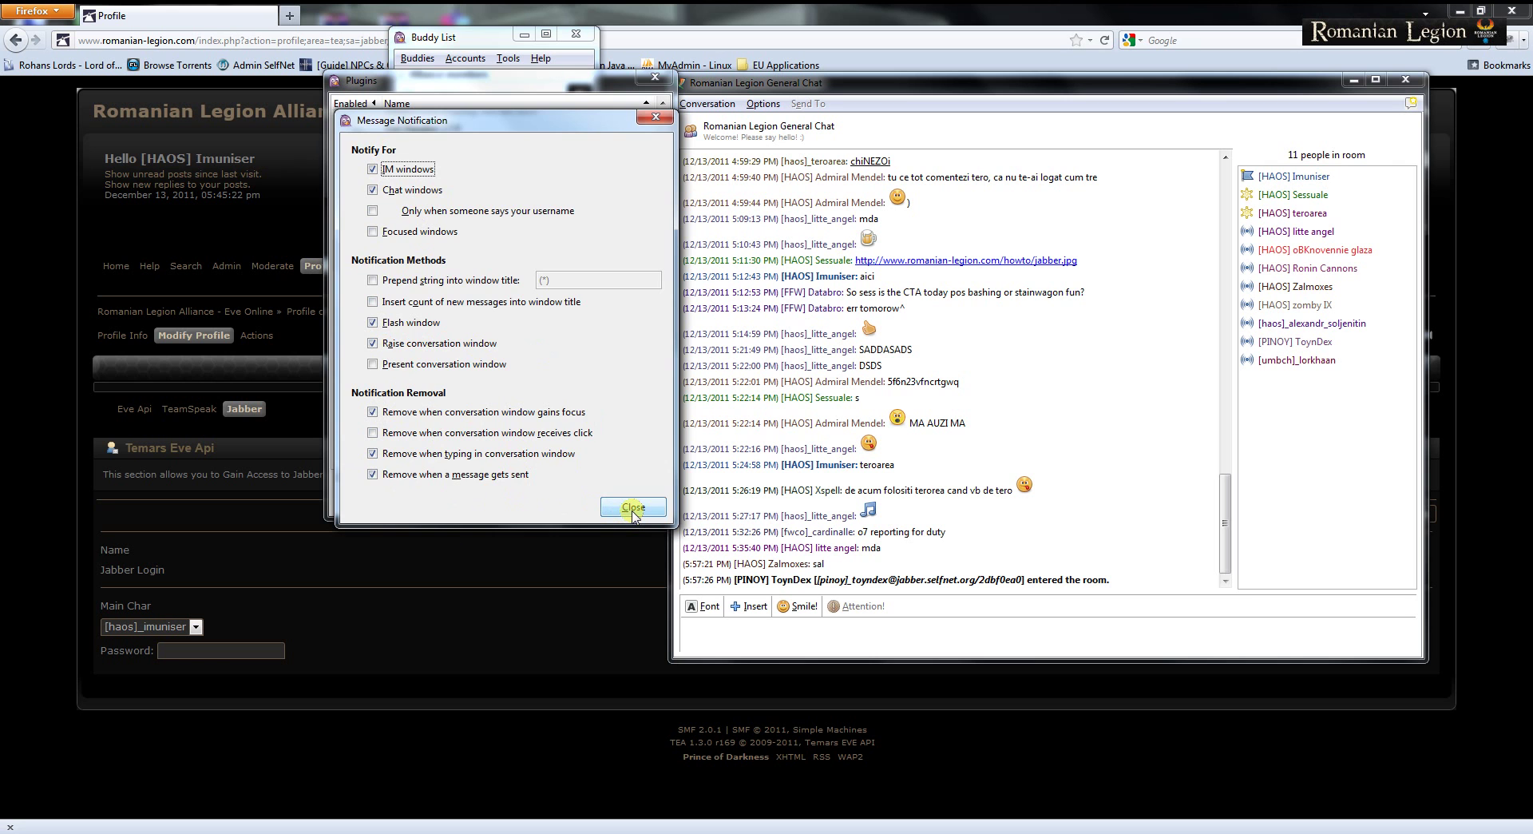
pyautogui.click(633, 509)
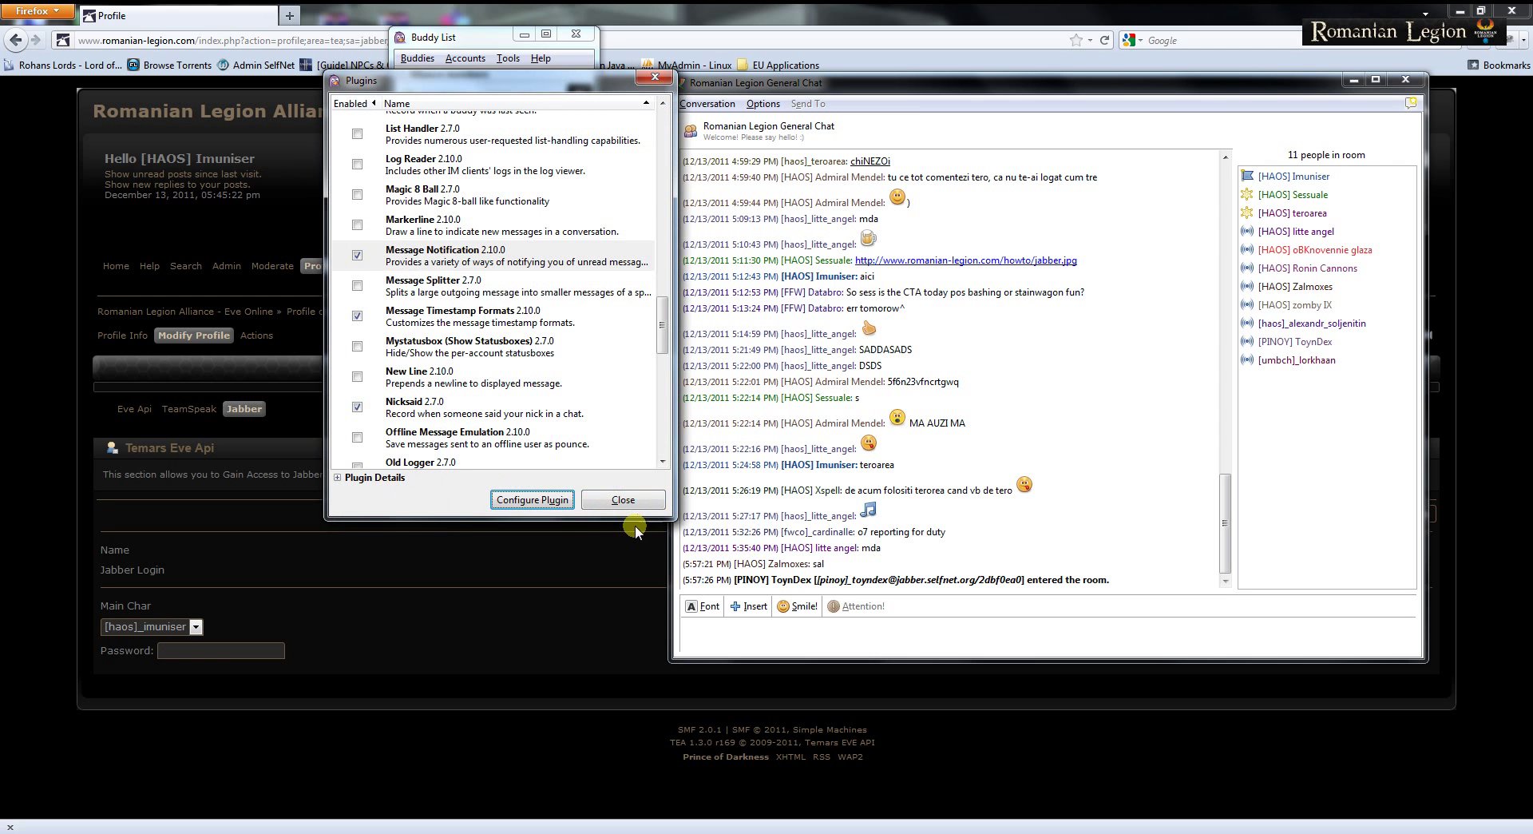
pyautogui.click(622, 501)
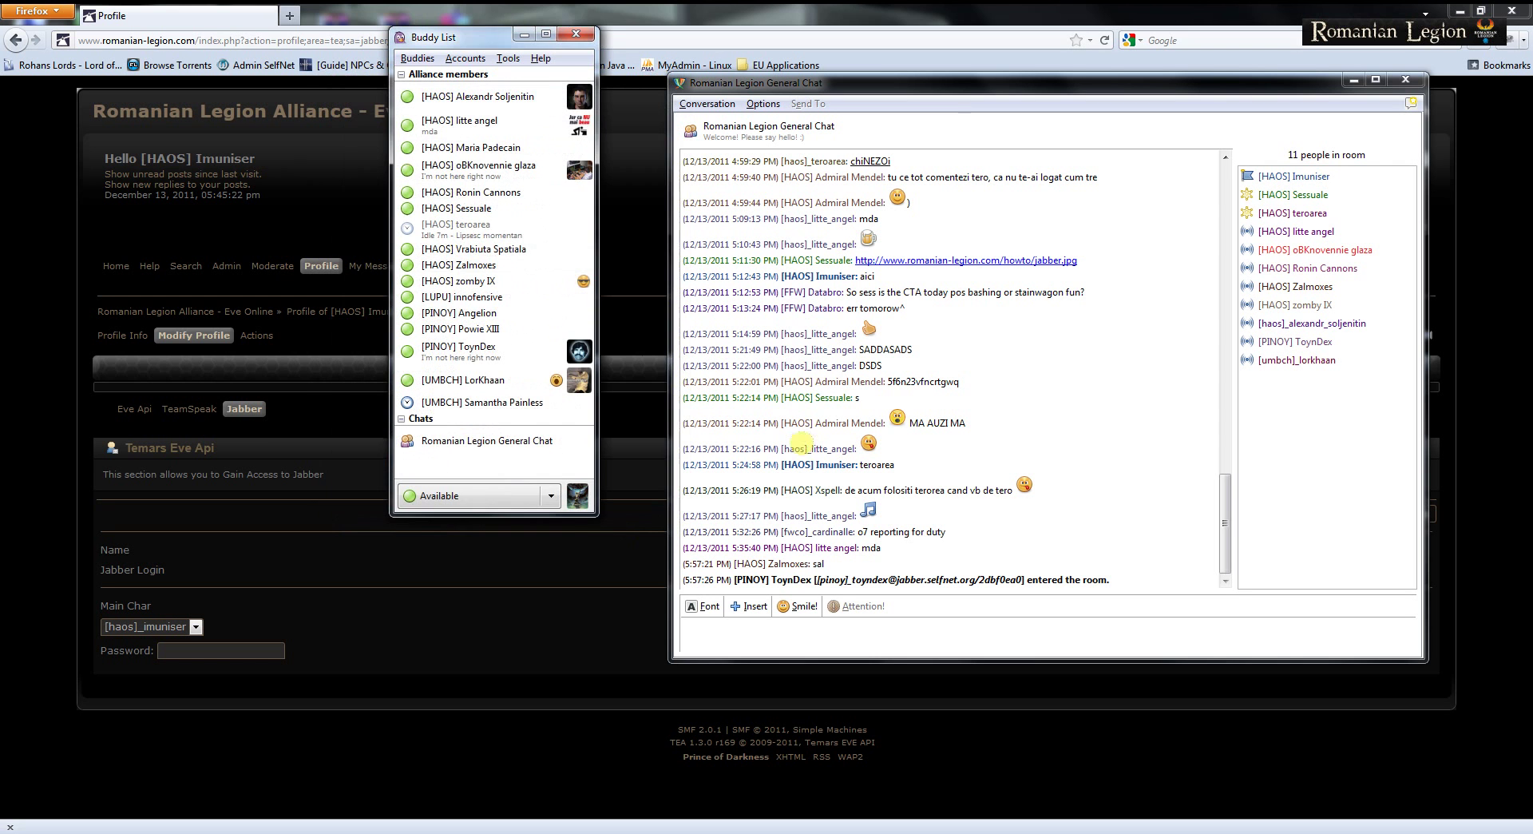
# Step: Move the chat window and open a buddy conversation tab beside General Chat
pyautogui.moveTo(968, 91)
pyautogui.mouseDown()
pyautogui.moveTo(962, 28)
pyautogui.moveTo(919, 32)
pyautogui.moveTo(917, 47)
pyautogui.mouseUp()
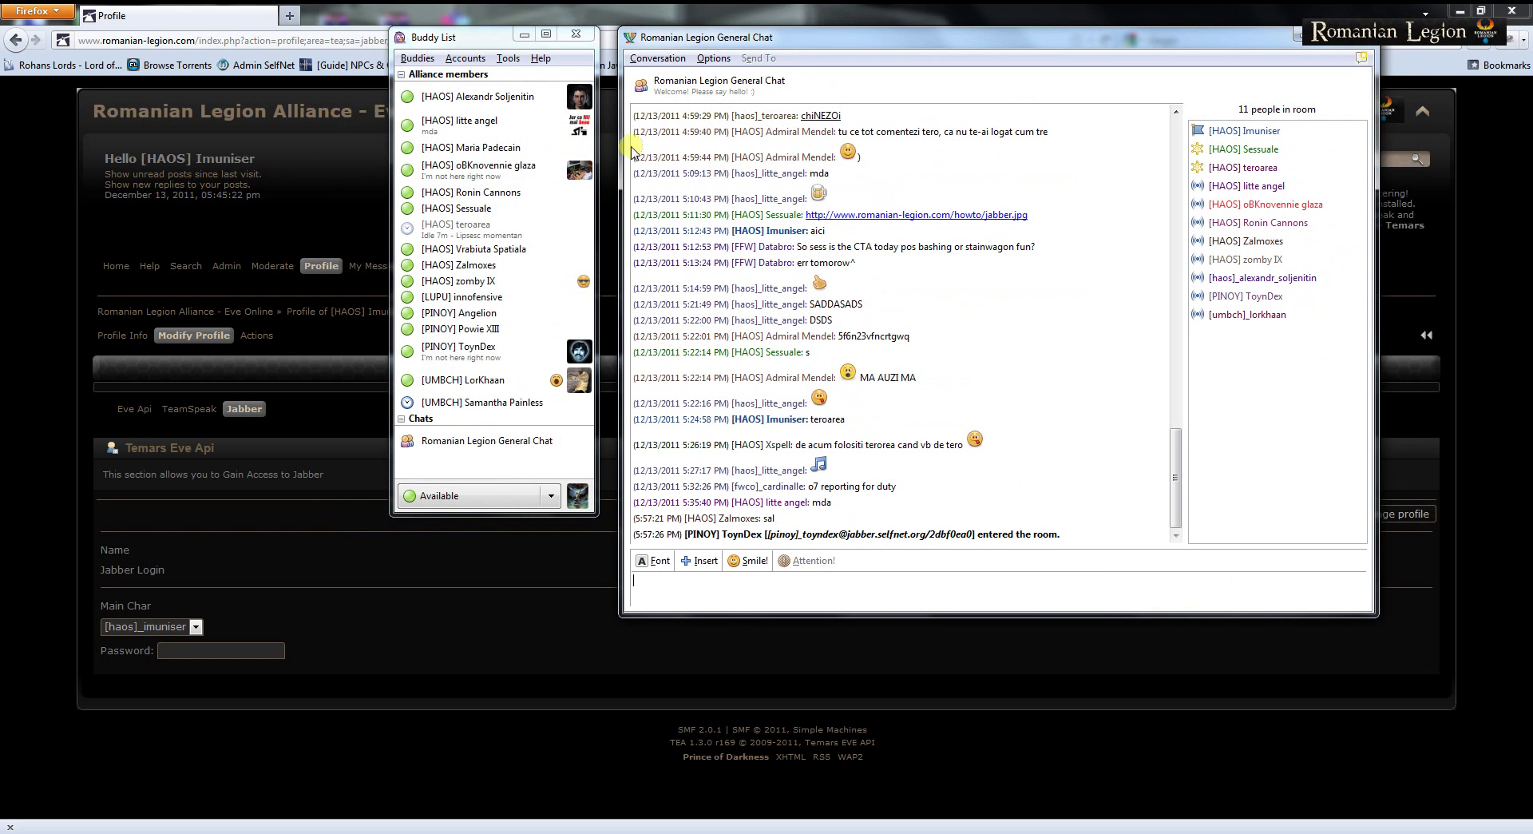
pyautogui.moveTo(461, 210)
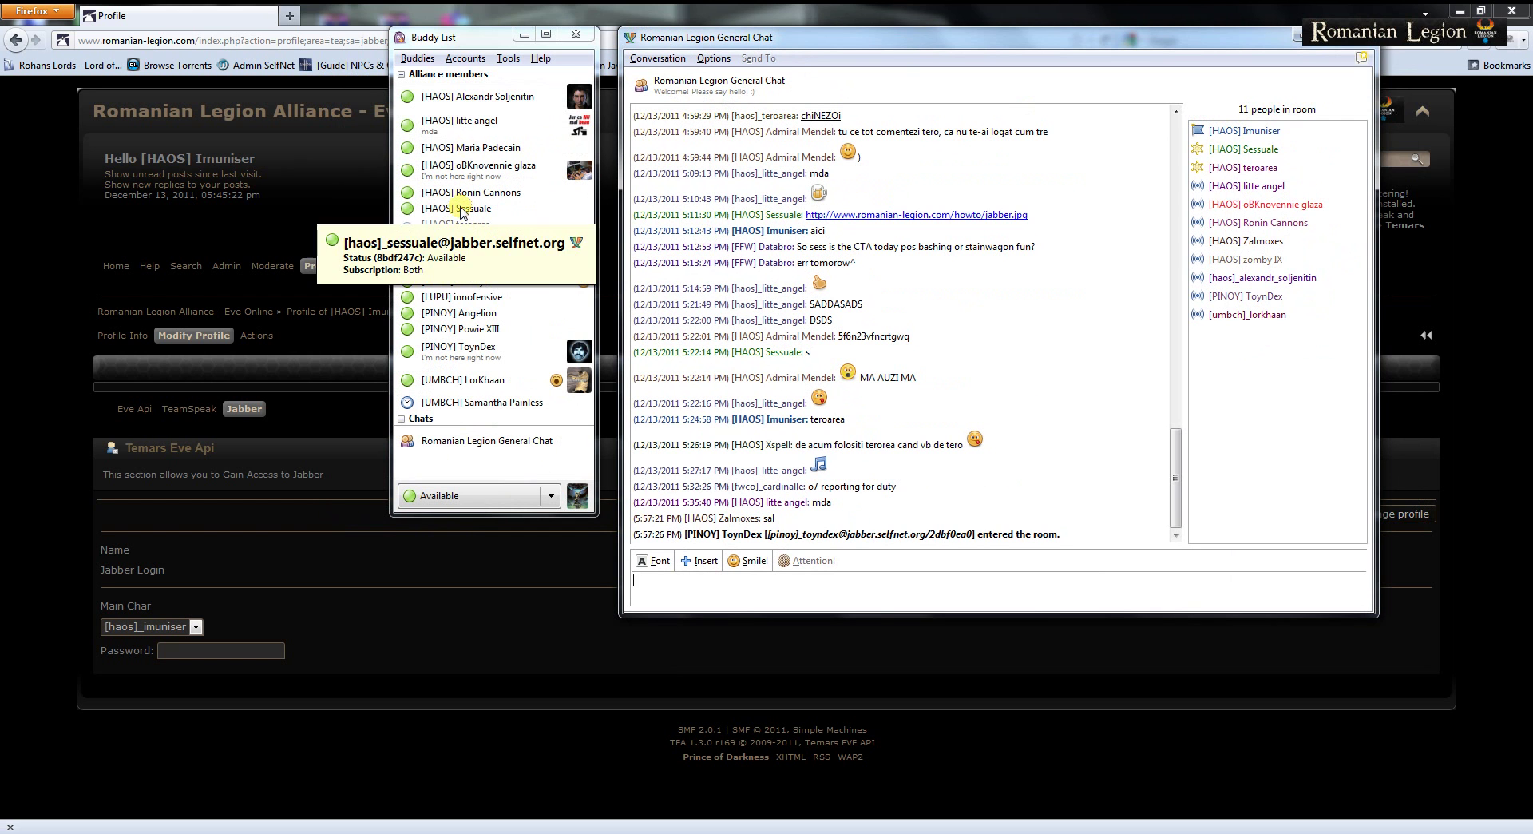
pyautogui.doubleClick(466, 199)
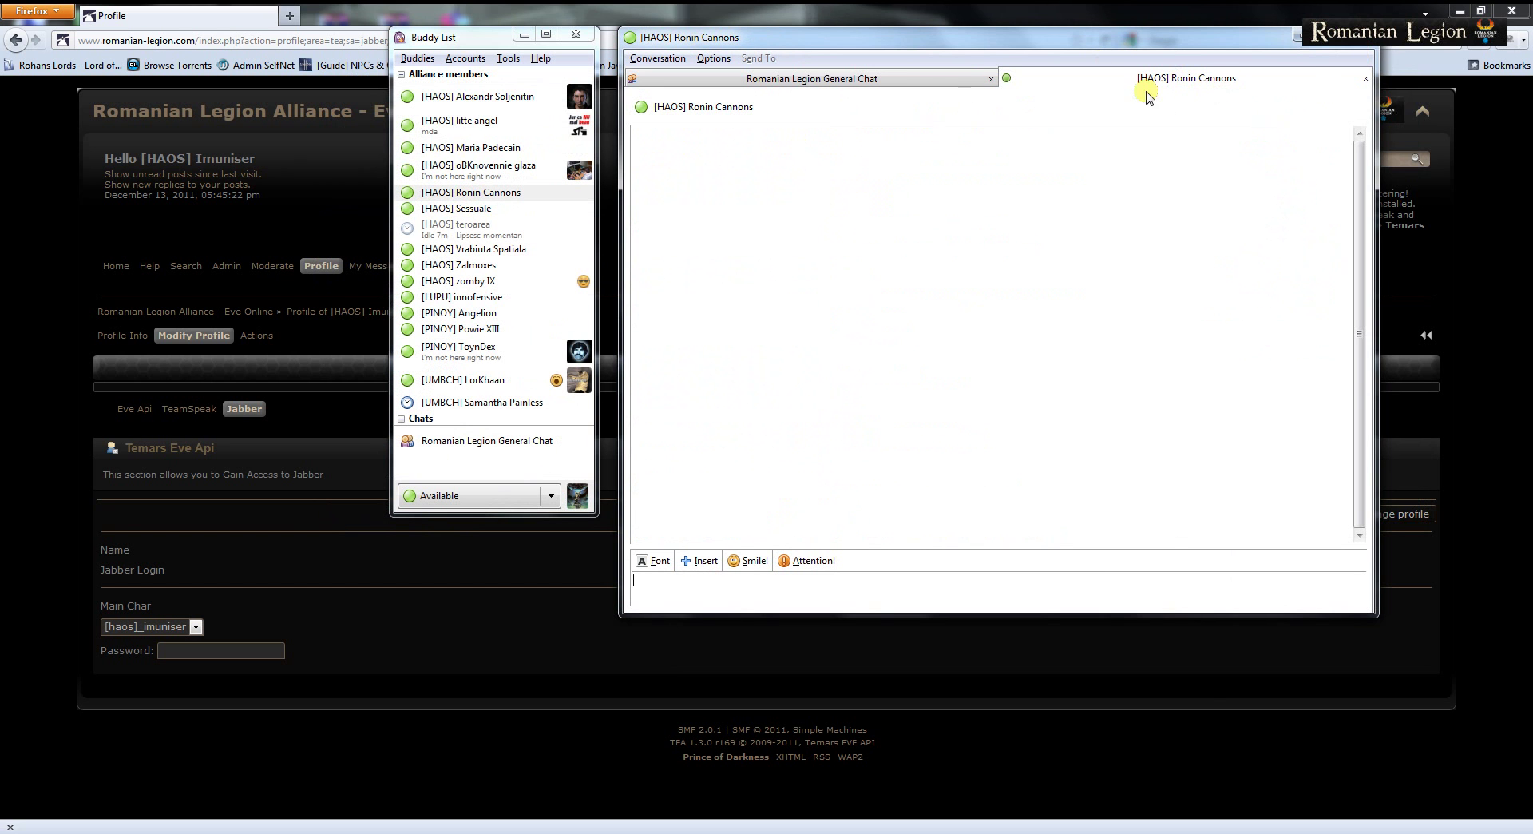
pyautogui.click(903, 82)
pyautogui.click(1028, 80)
pyautogui.click(902, 78)
pyautogui.click(1078, 78)
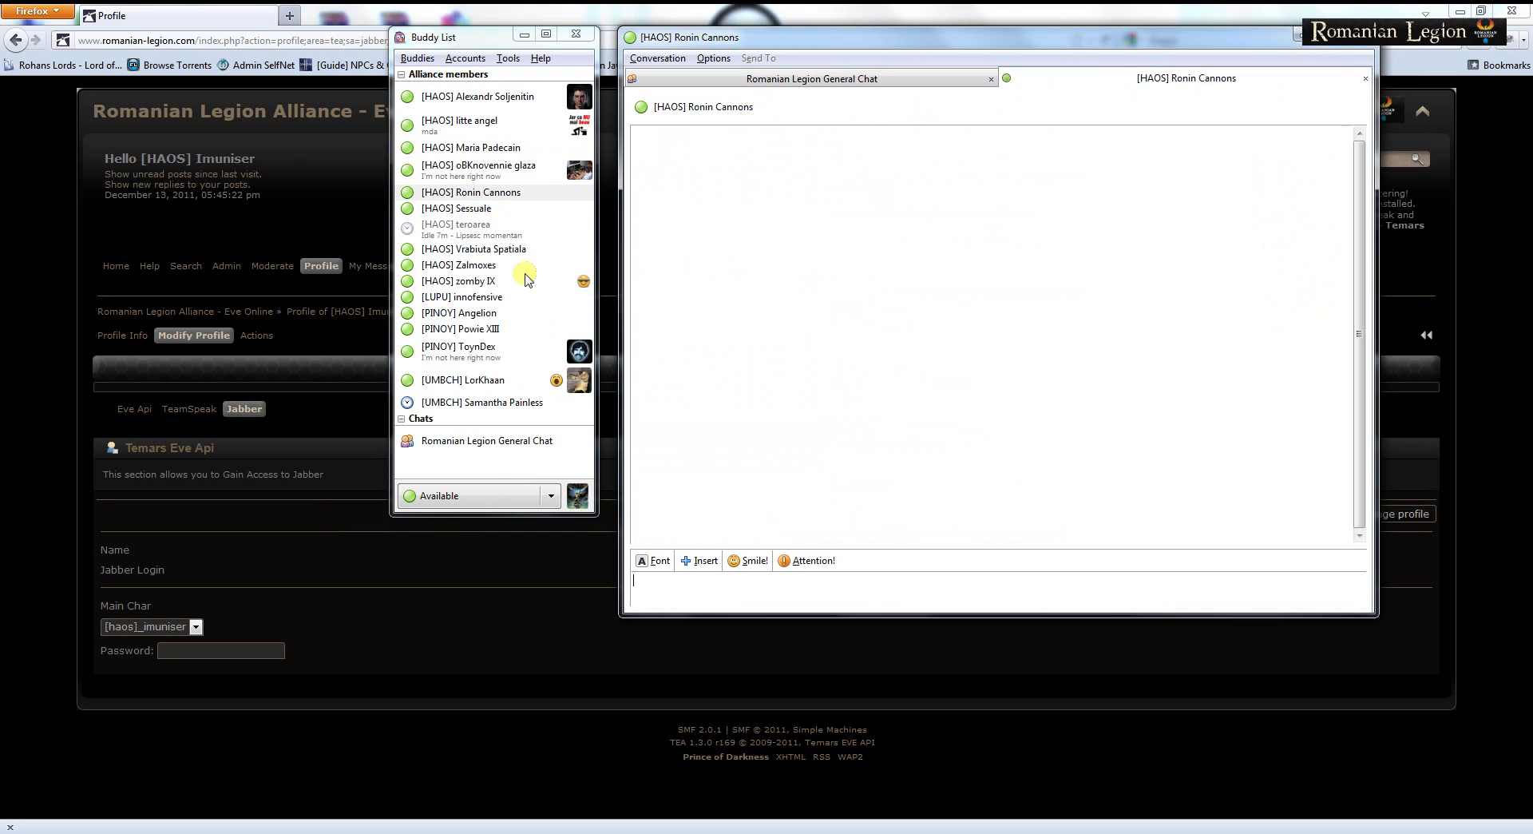
# Step: Open three more buddy conversations as tabs and cycle through them
pyautogui.doubleClick(475, 283)
pyautogui.doubleClick(462, 331)
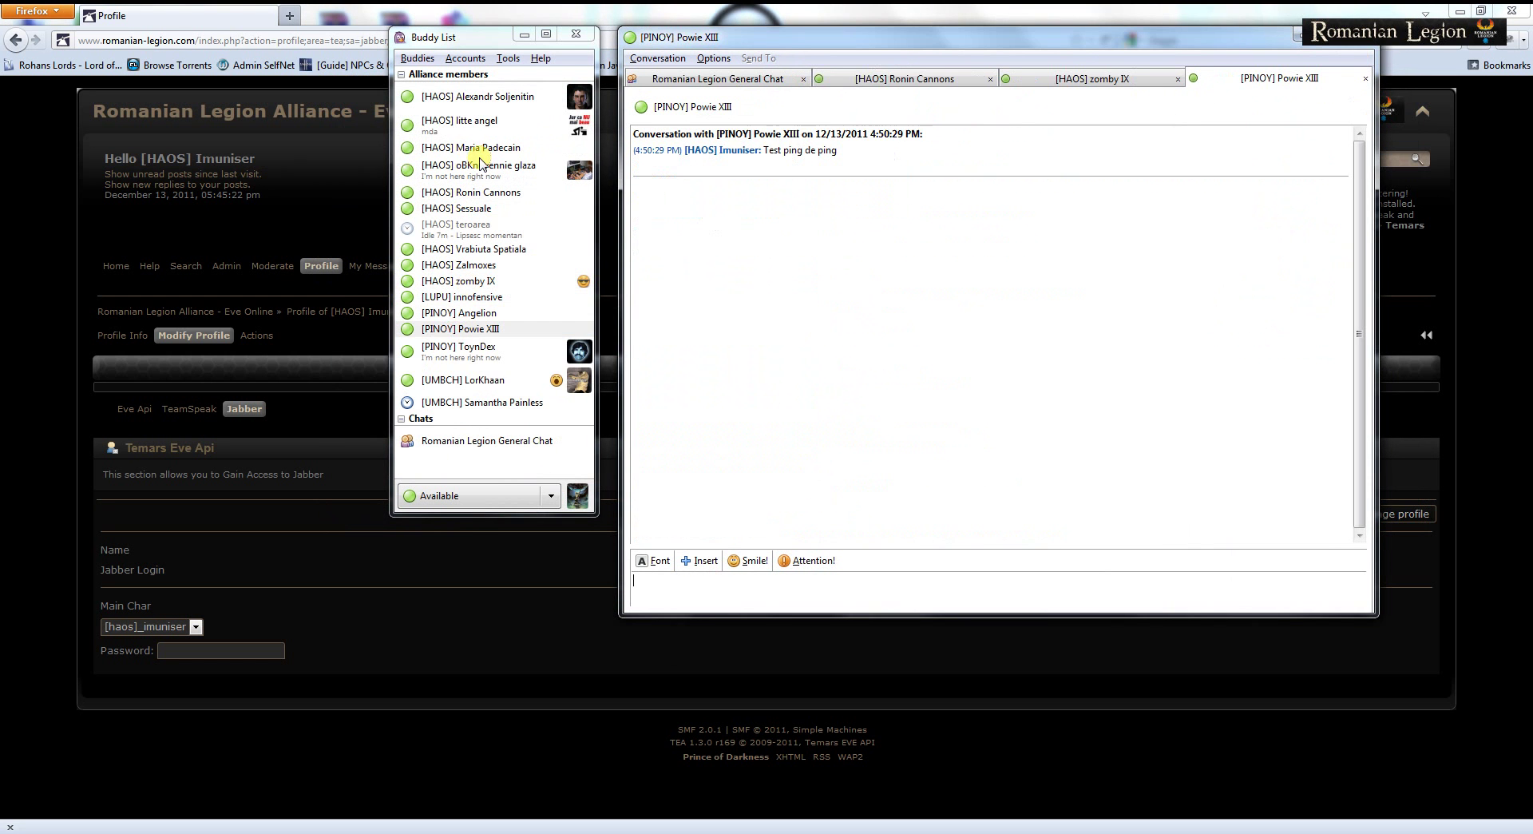
pyautogui.doubleClick(459, 147)
pyautogui.click(1159, 79)
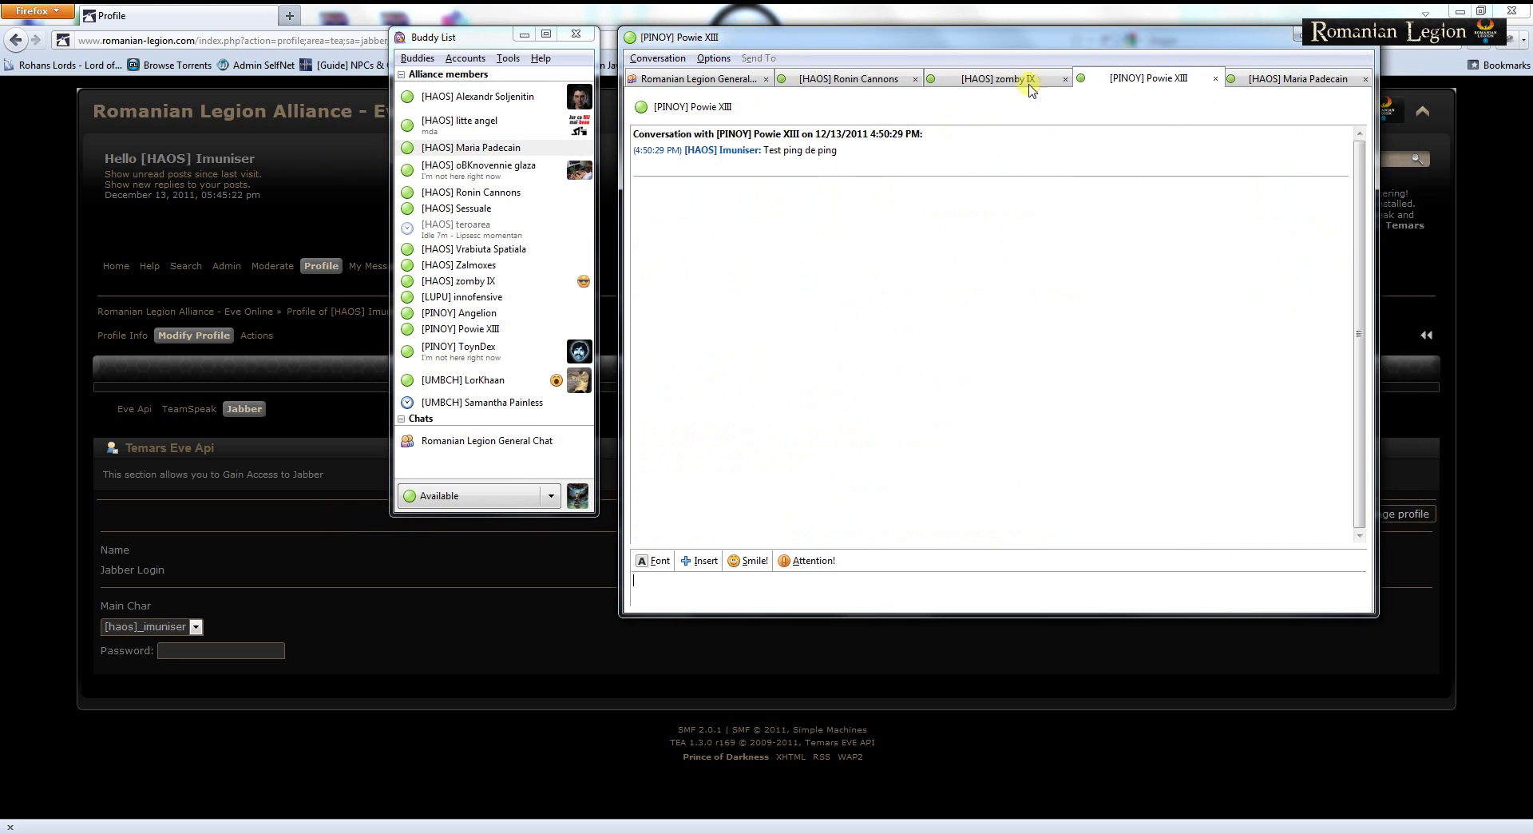
pyautogui.click(1010, 78)
pyautogui.click(846, 78)
pyautogui.click(733, 80)
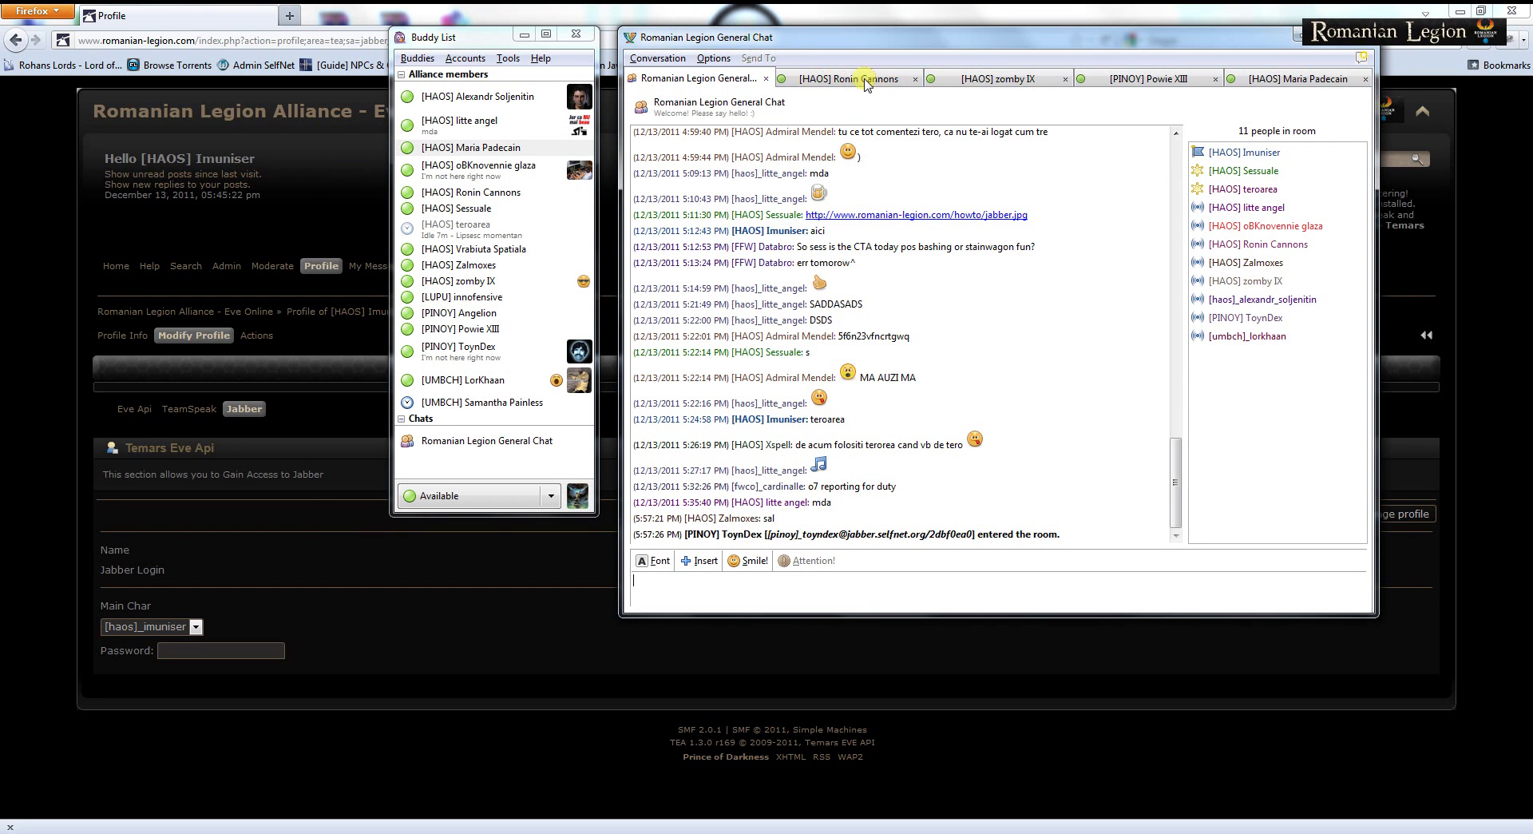
# Step: View an empty conversation and a buddy's history, then close that buddy's tab
pyautogui.click(857, 80)
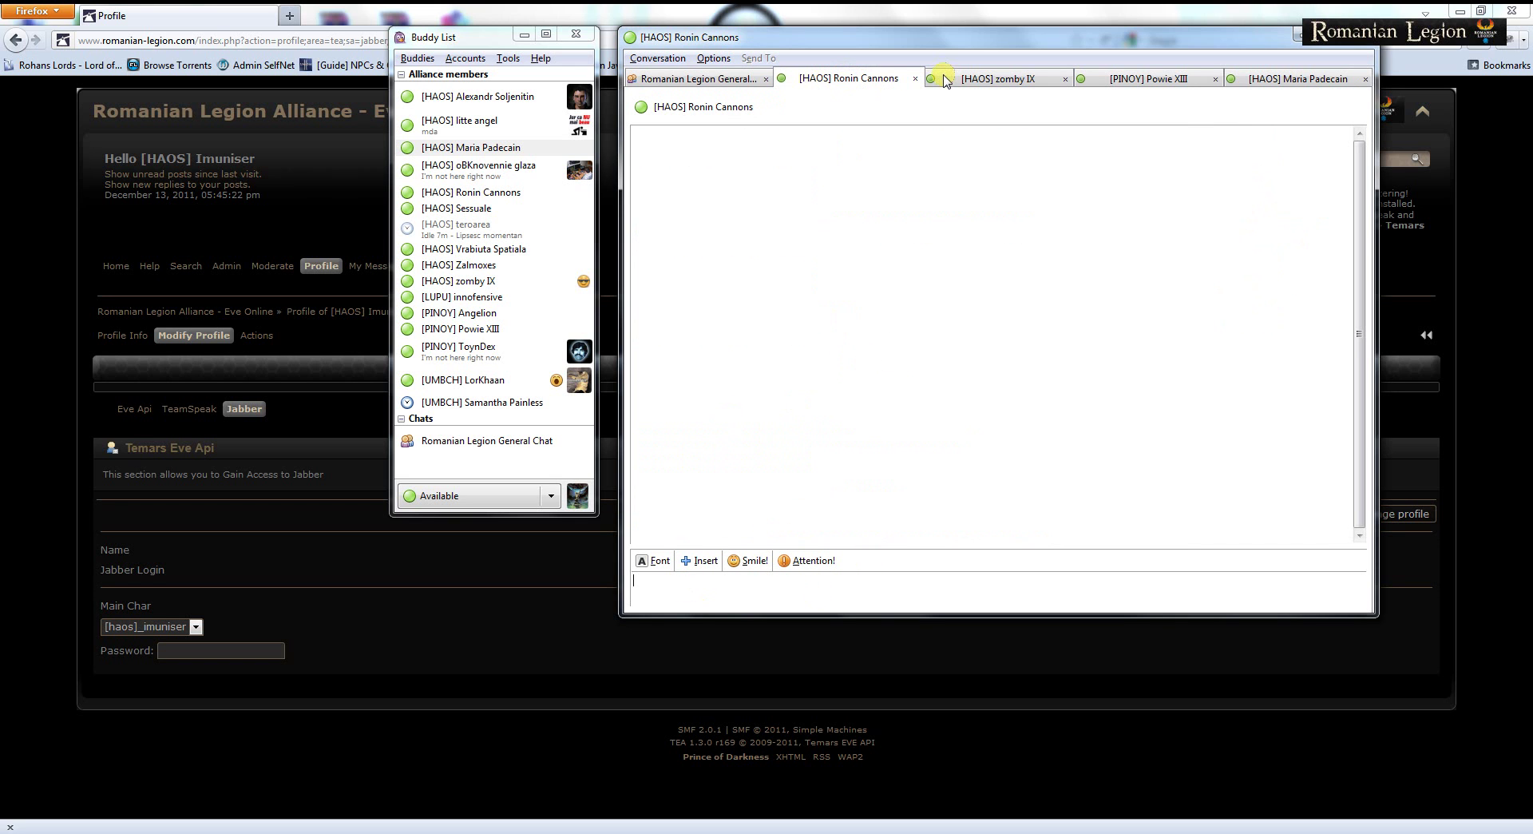
pyautogui.click(996, 83)
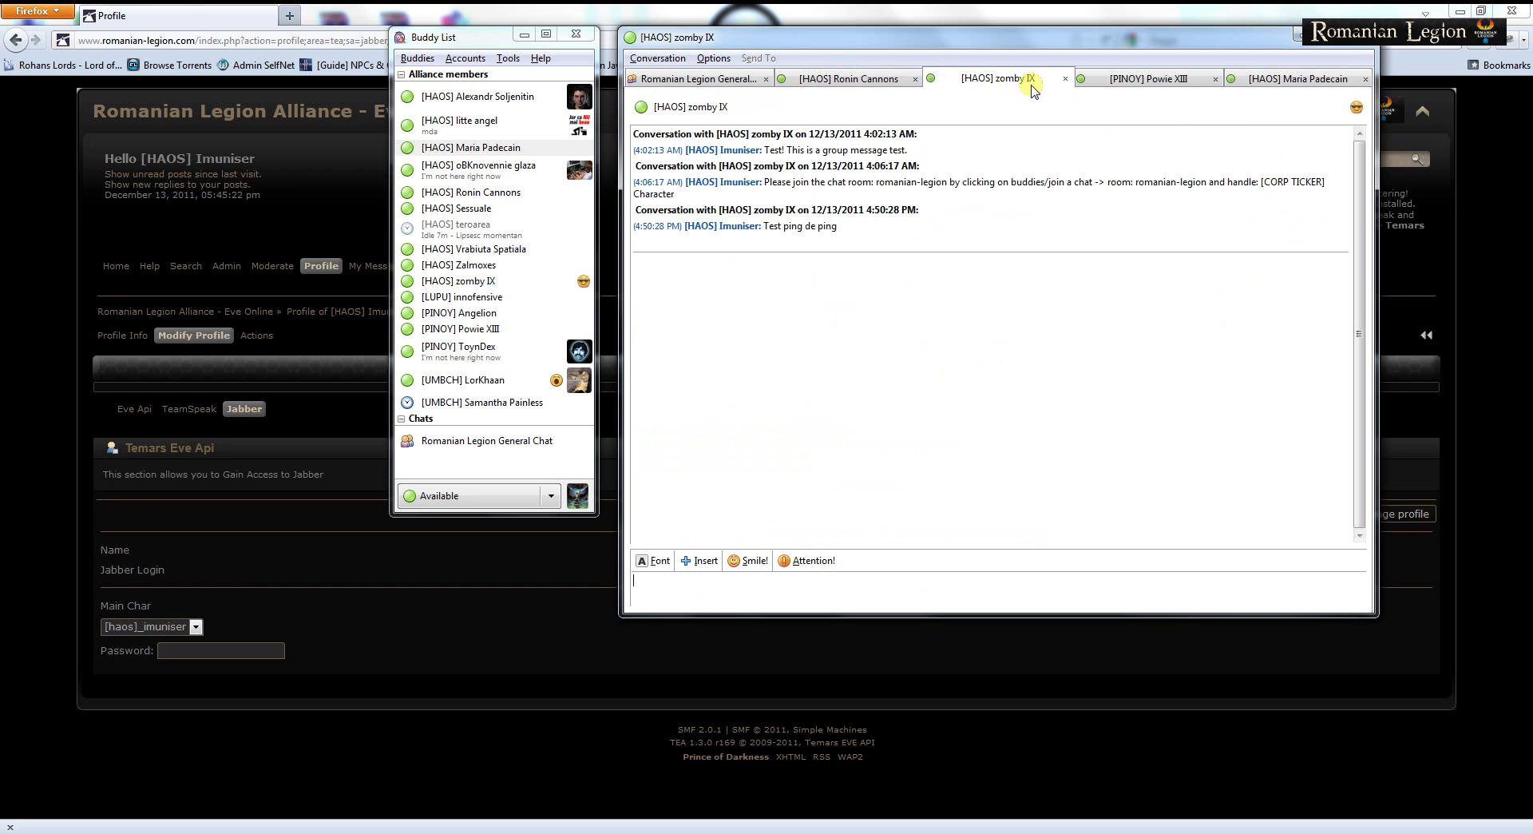
pyautogui.click(1066, 80)
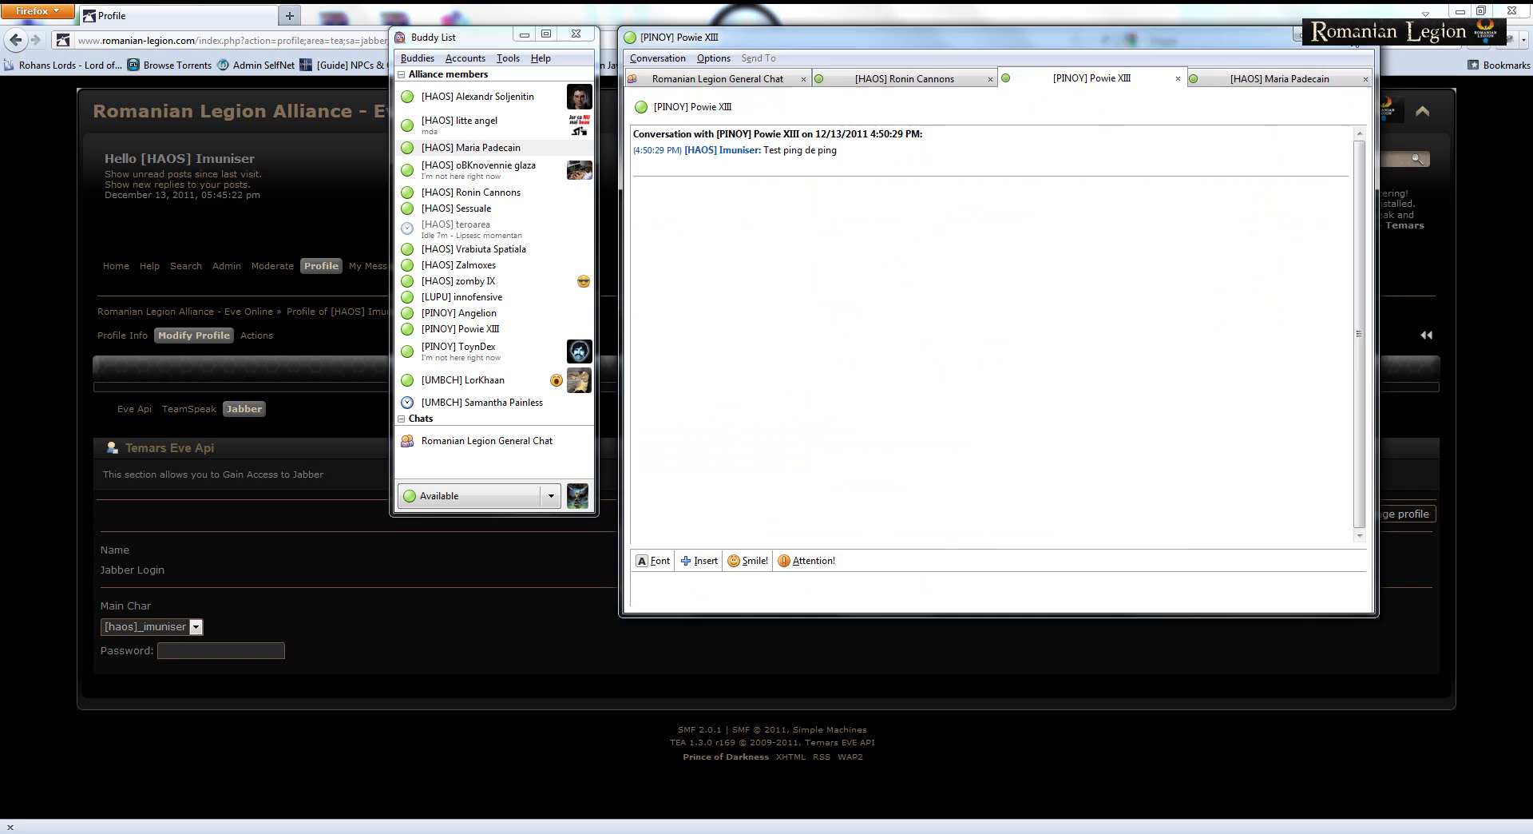
# Step: Close the conversation window and reopen only Romanian Legion General Chat from the Buddy List
pyautogui.click(1367, 36)
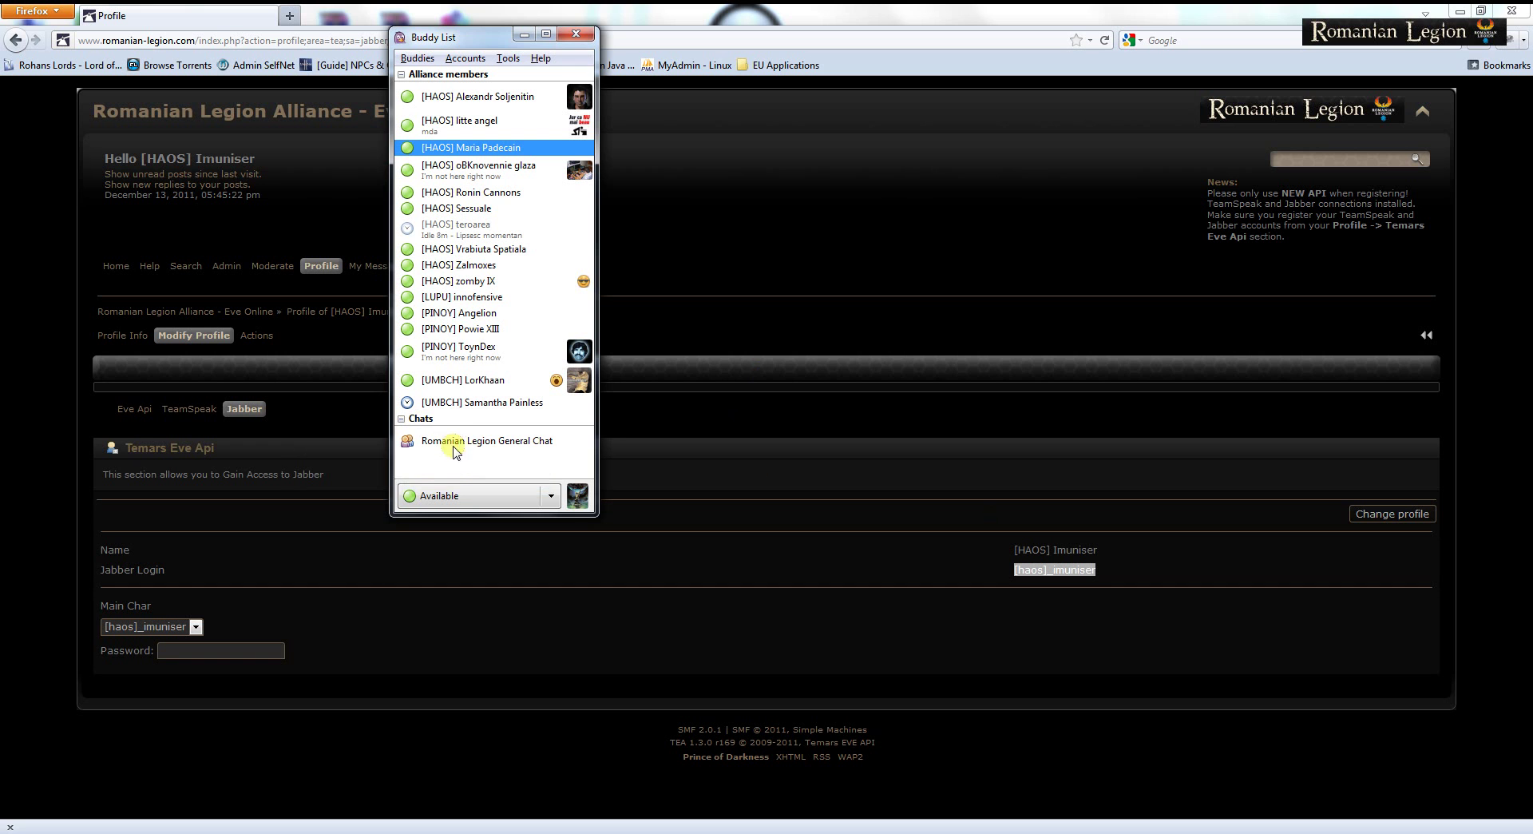
pyautogui.doubleClick(454, 441)
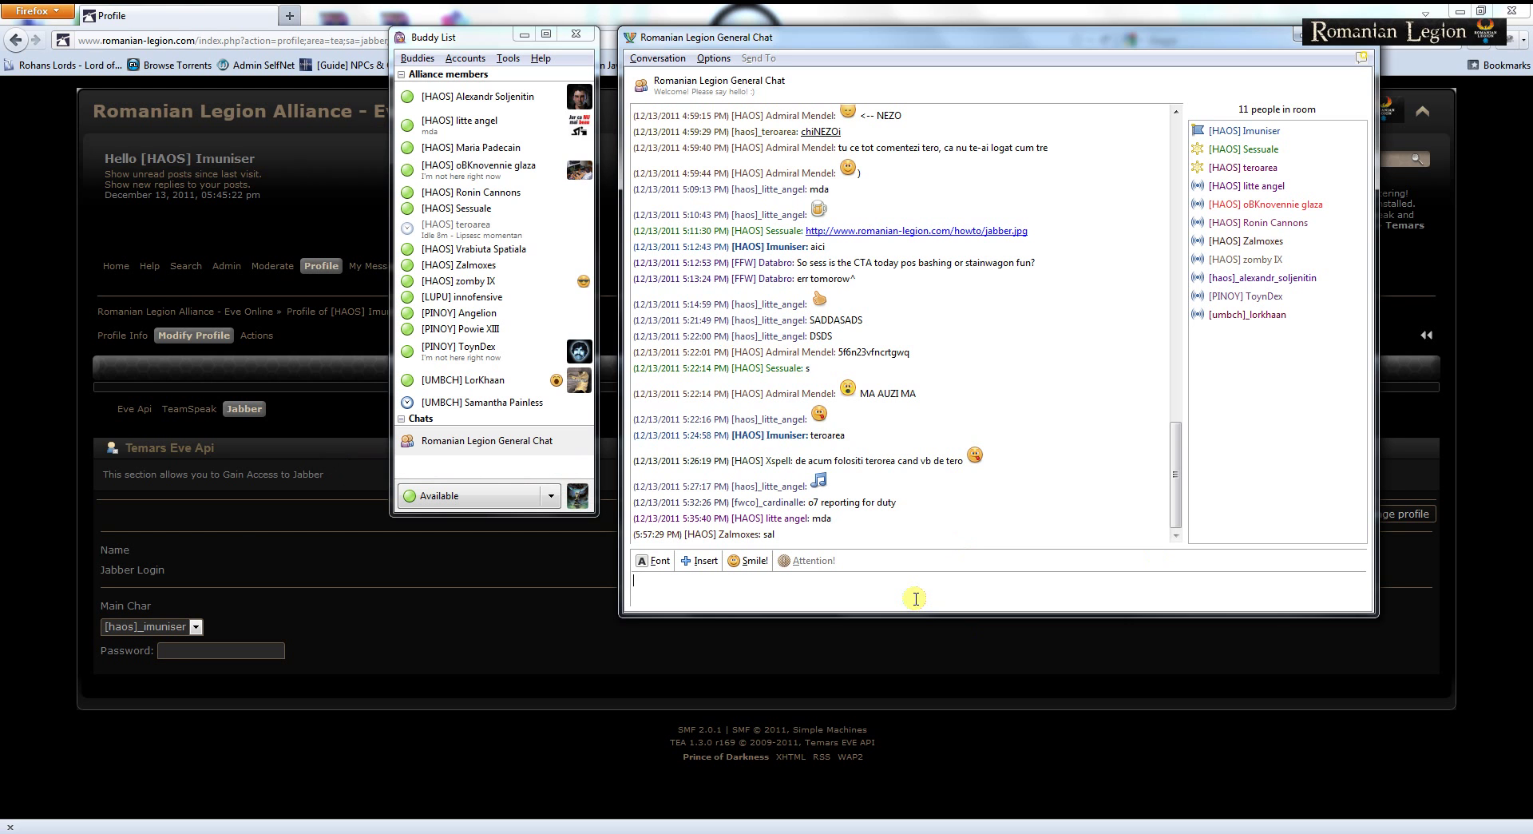
pyautogui.click(417, 58)
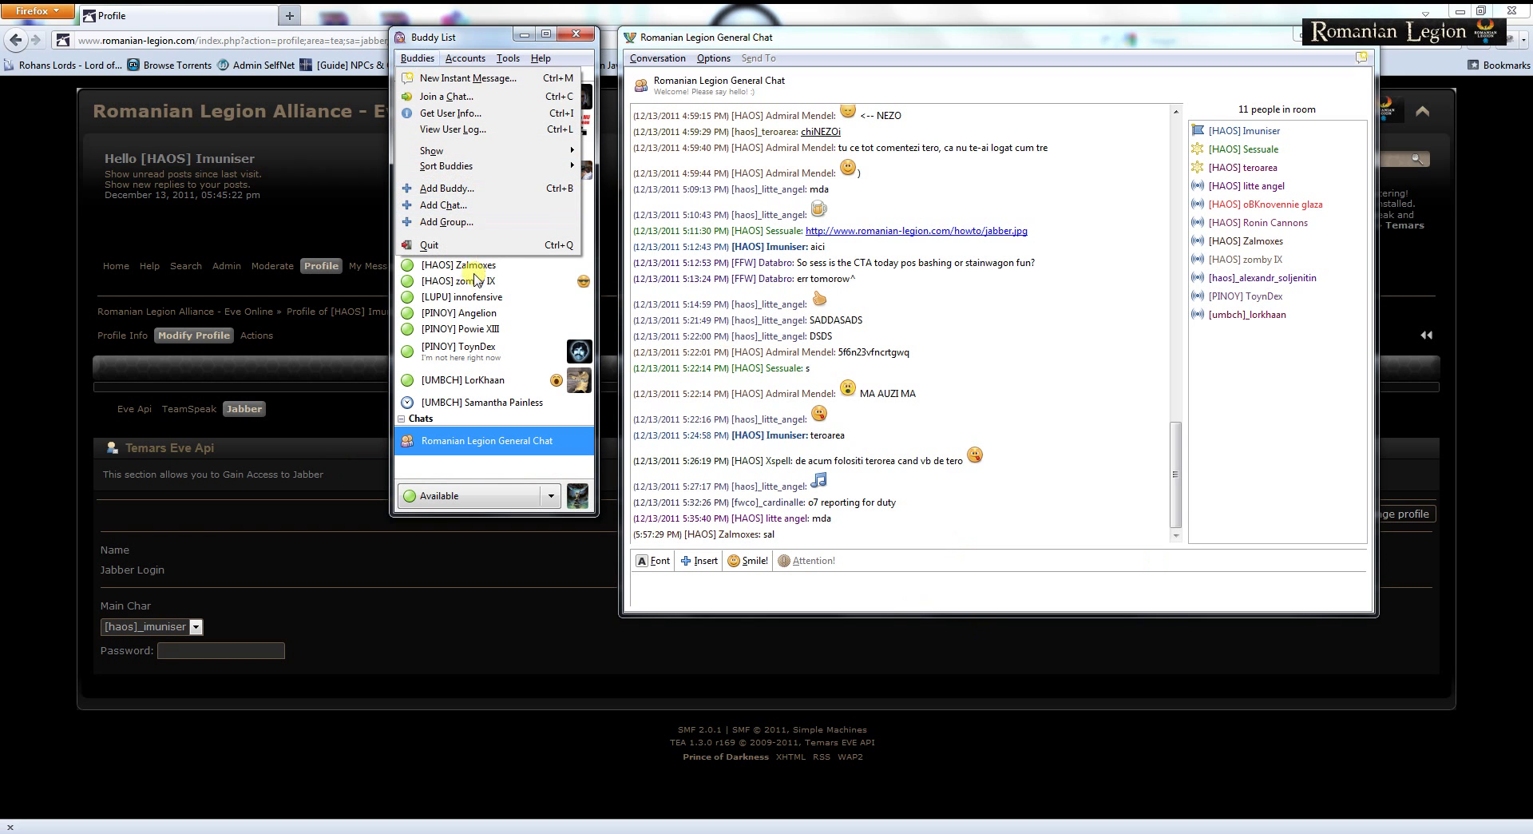
pyautogui.click(445, 191)
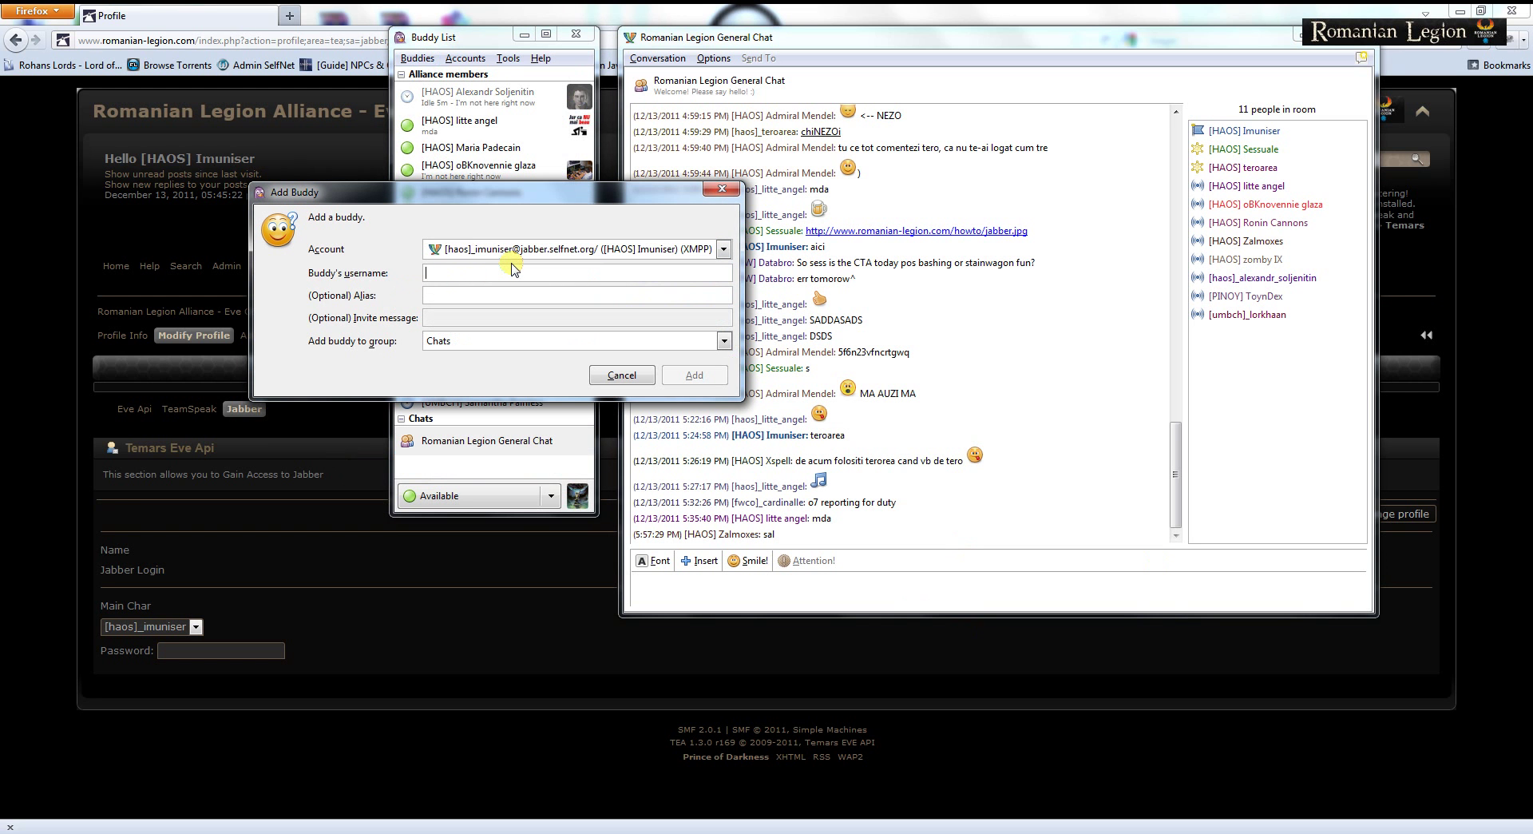
pyautogui.write('[corp ticket]_charact')
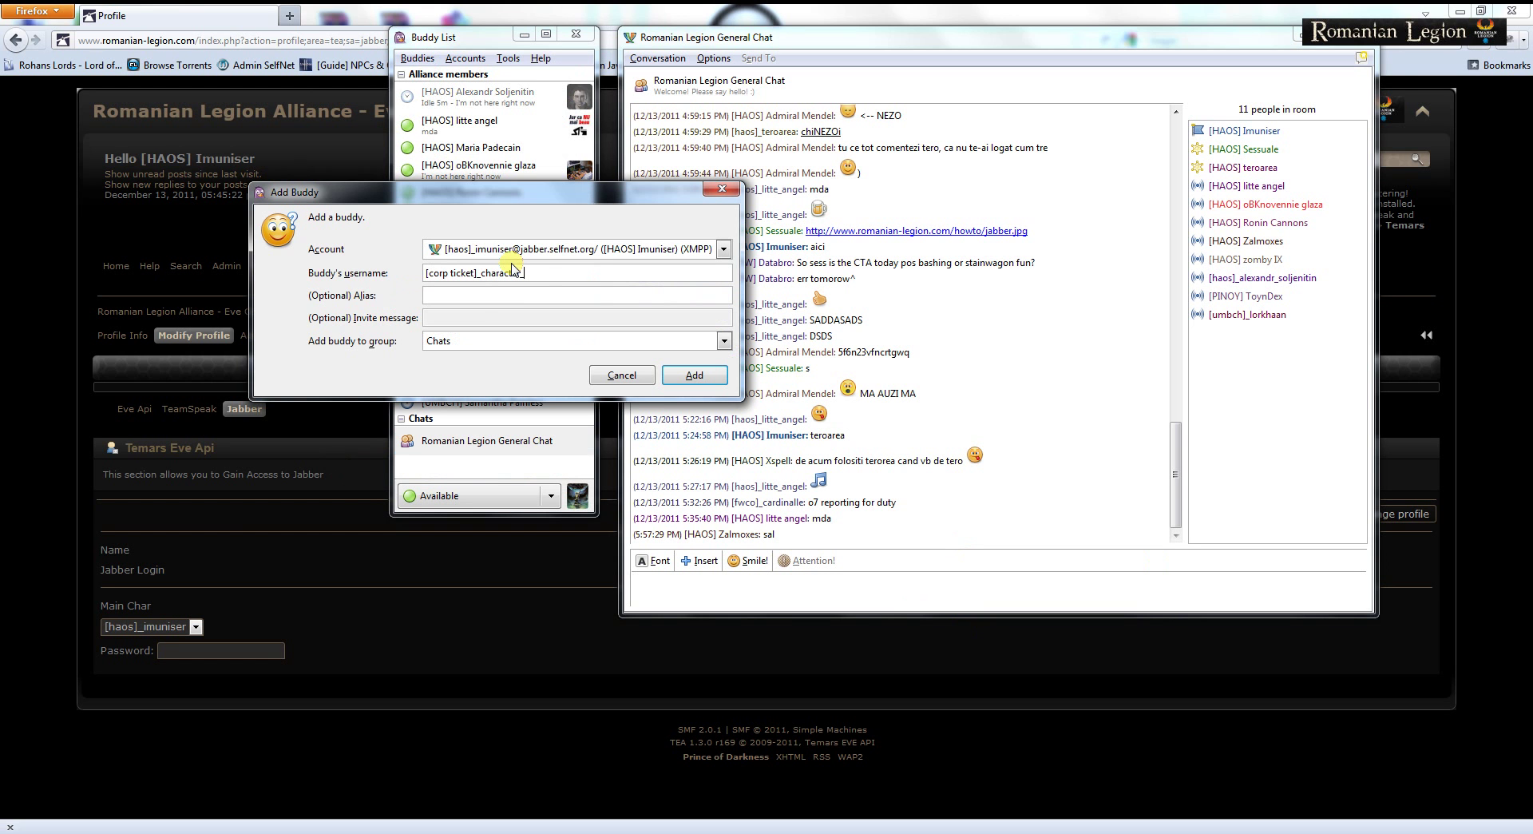
pyautogui.write('e')
pyautogui.moveTo(429, 272); pyautogui.dragTo(478, 274)
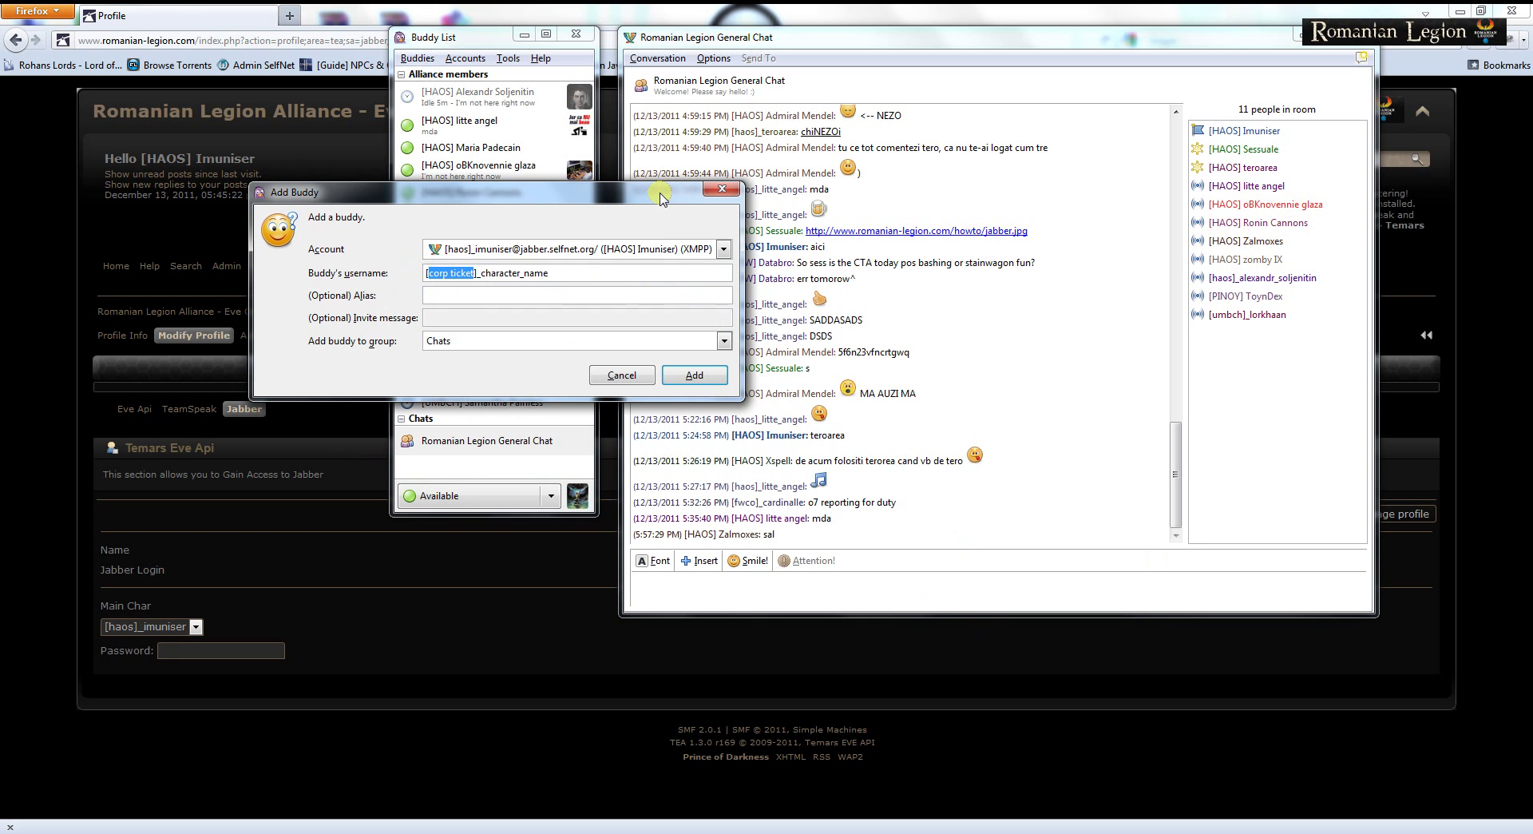
pyautogui.write('HAOS')
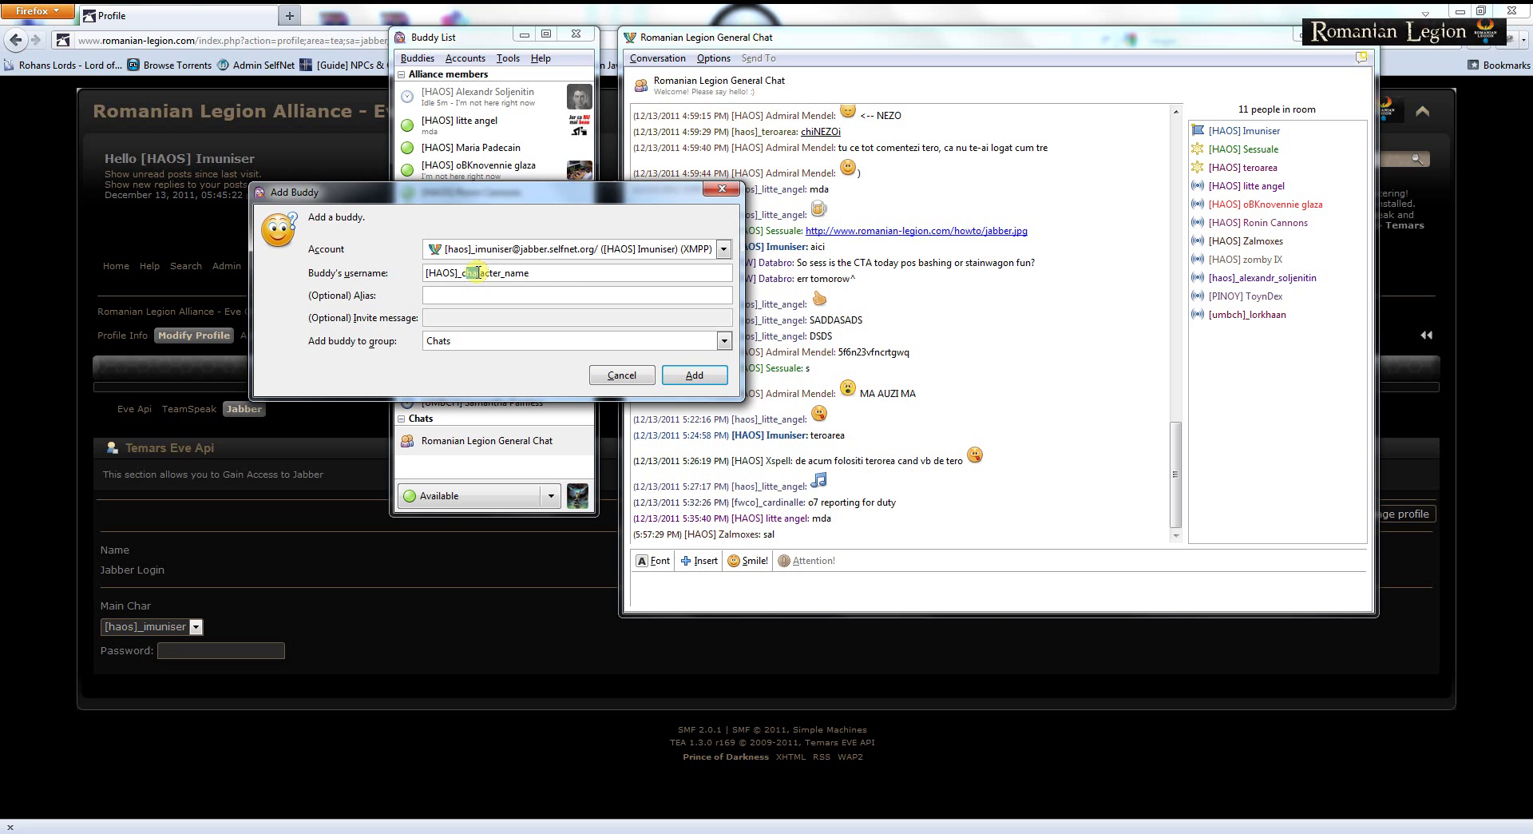
pyautogui.moveTo(464, 272); pyautogui.dragTo(577, 275)
pyautogui.press('BackSpace')
pyautogui.press('BackSpace')
pyautogui.write('haos]_ronin_cannons')
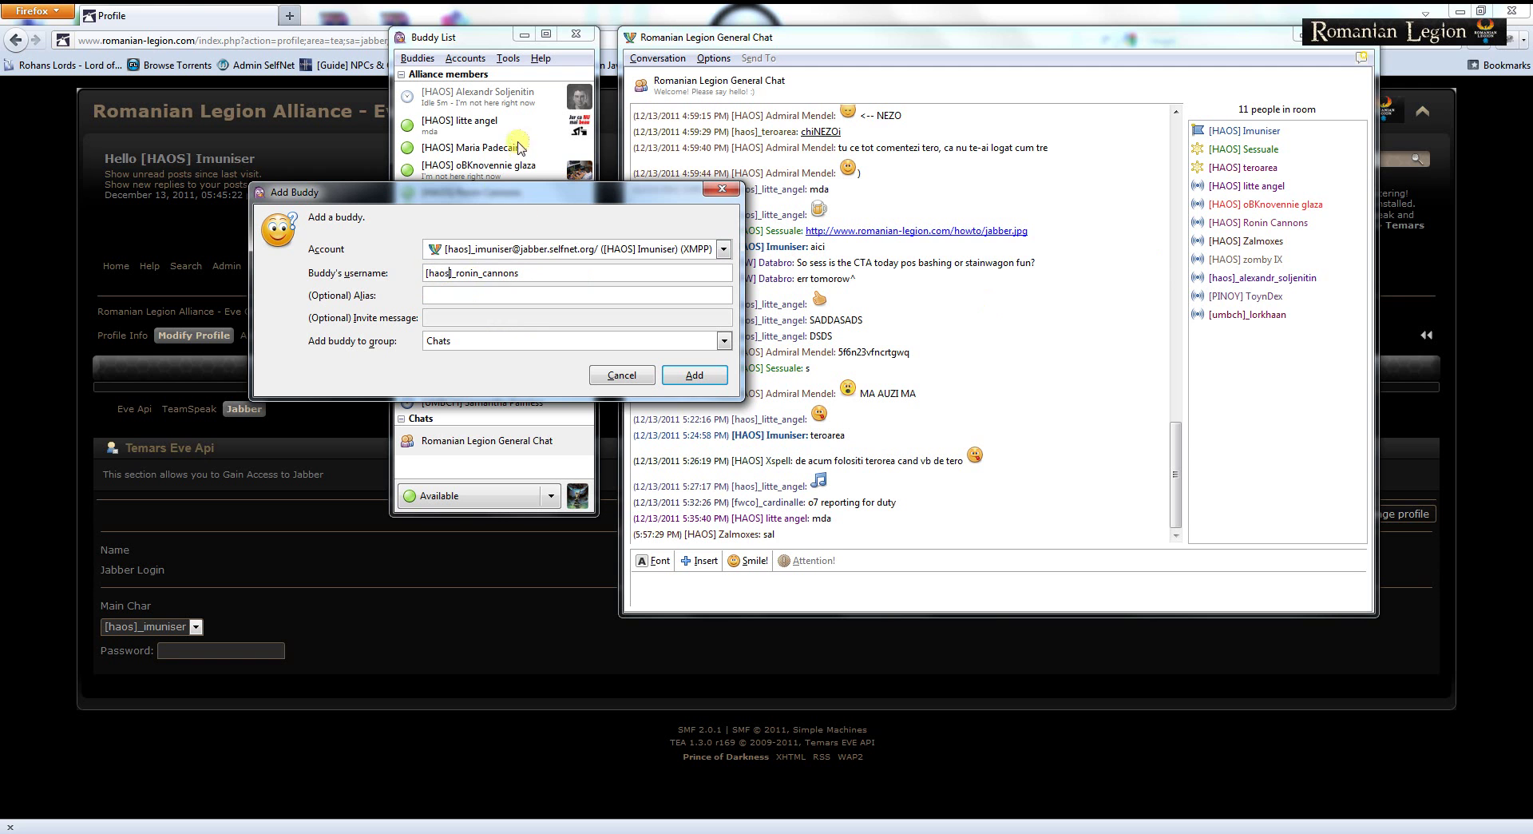
pyautogui.click(446, 297)
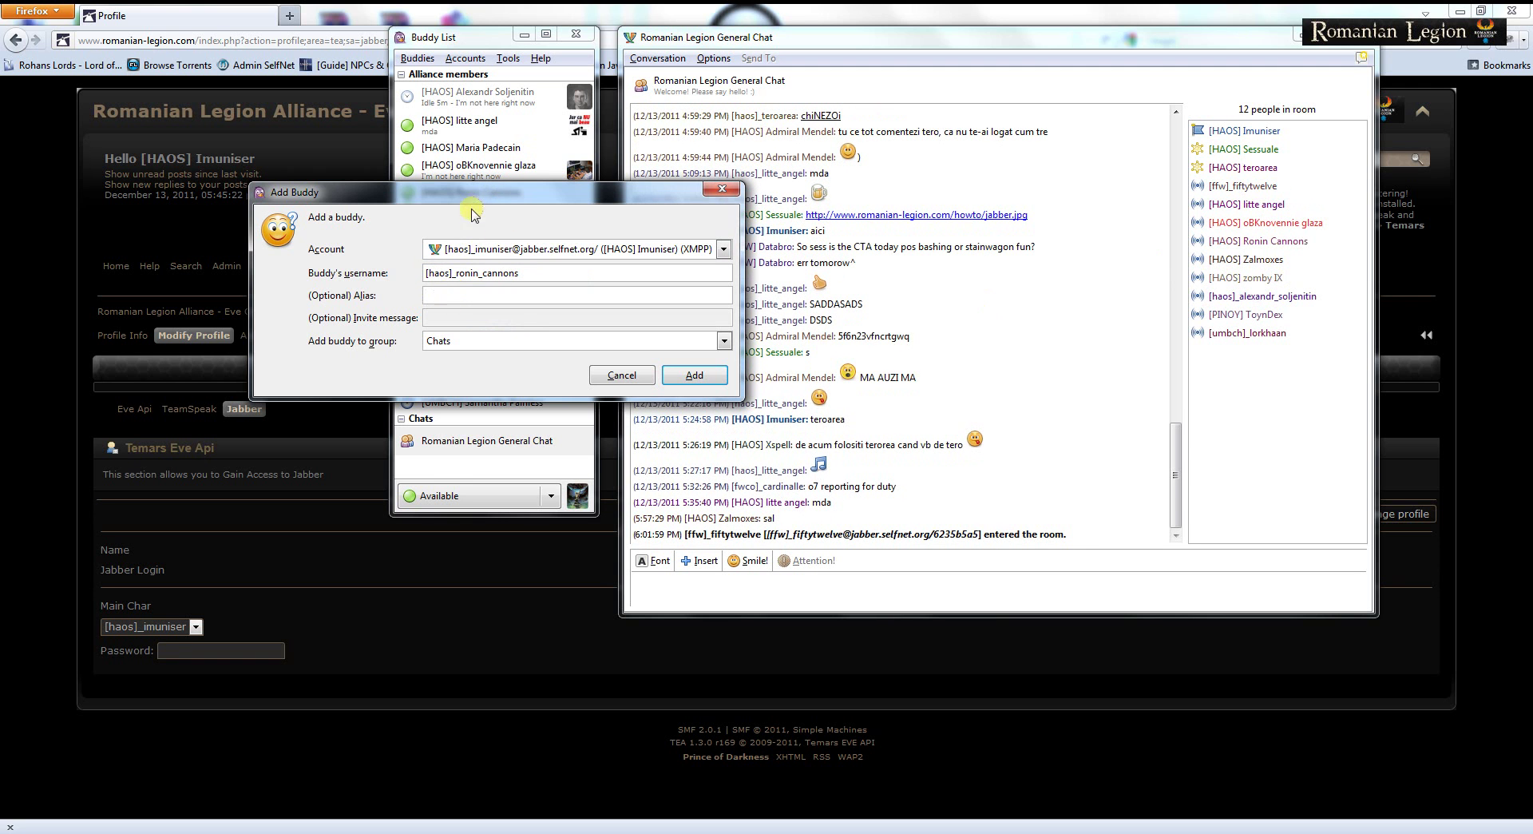
pyautogui.moveTo(467, 198); pyautogui.dragTo(816, 202)
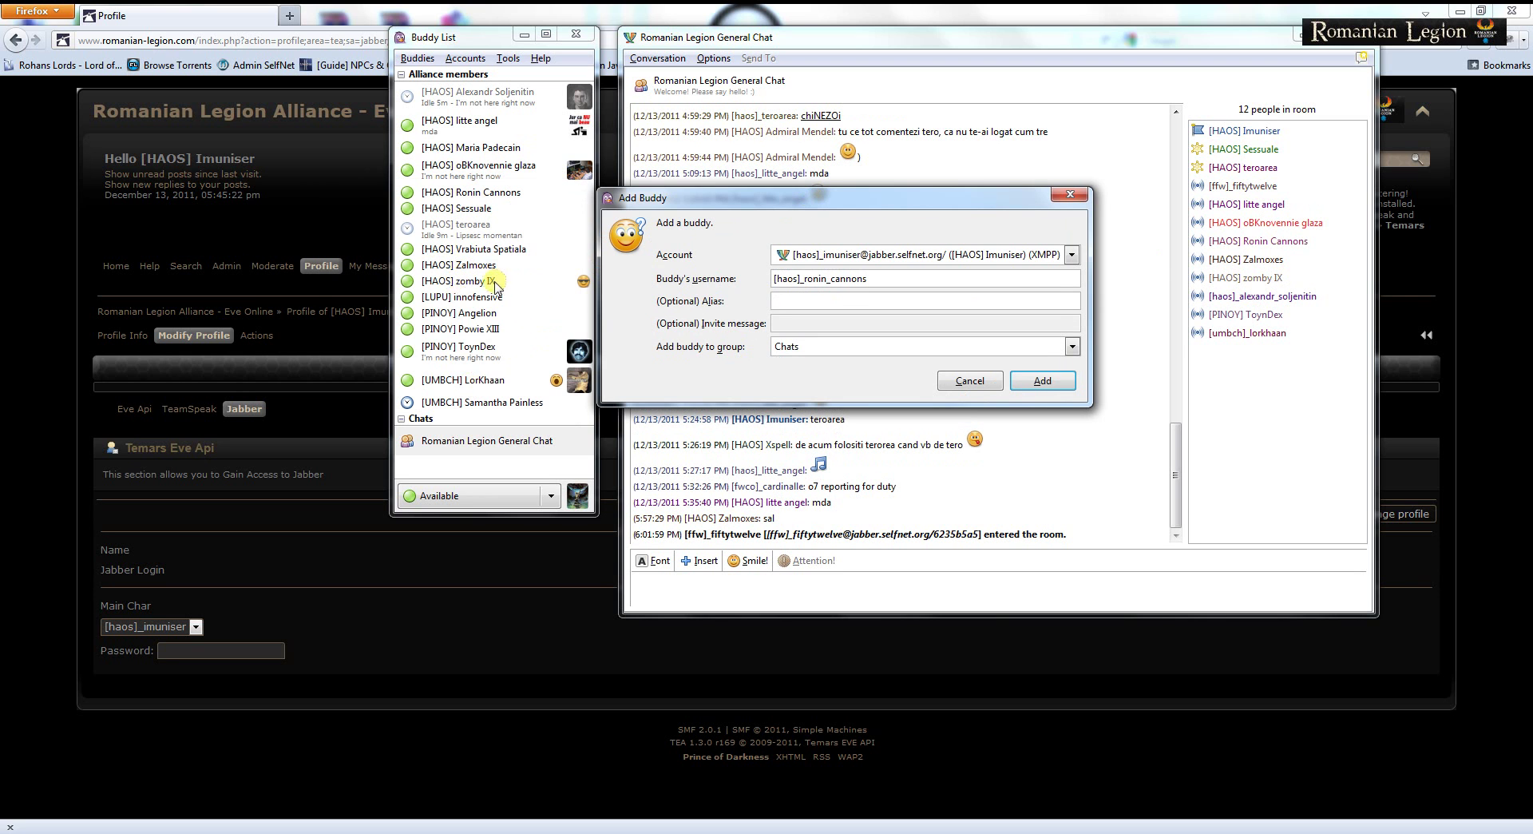
pyautogui.moveTo(476, 304)
pyautogui.click(1072, 348)
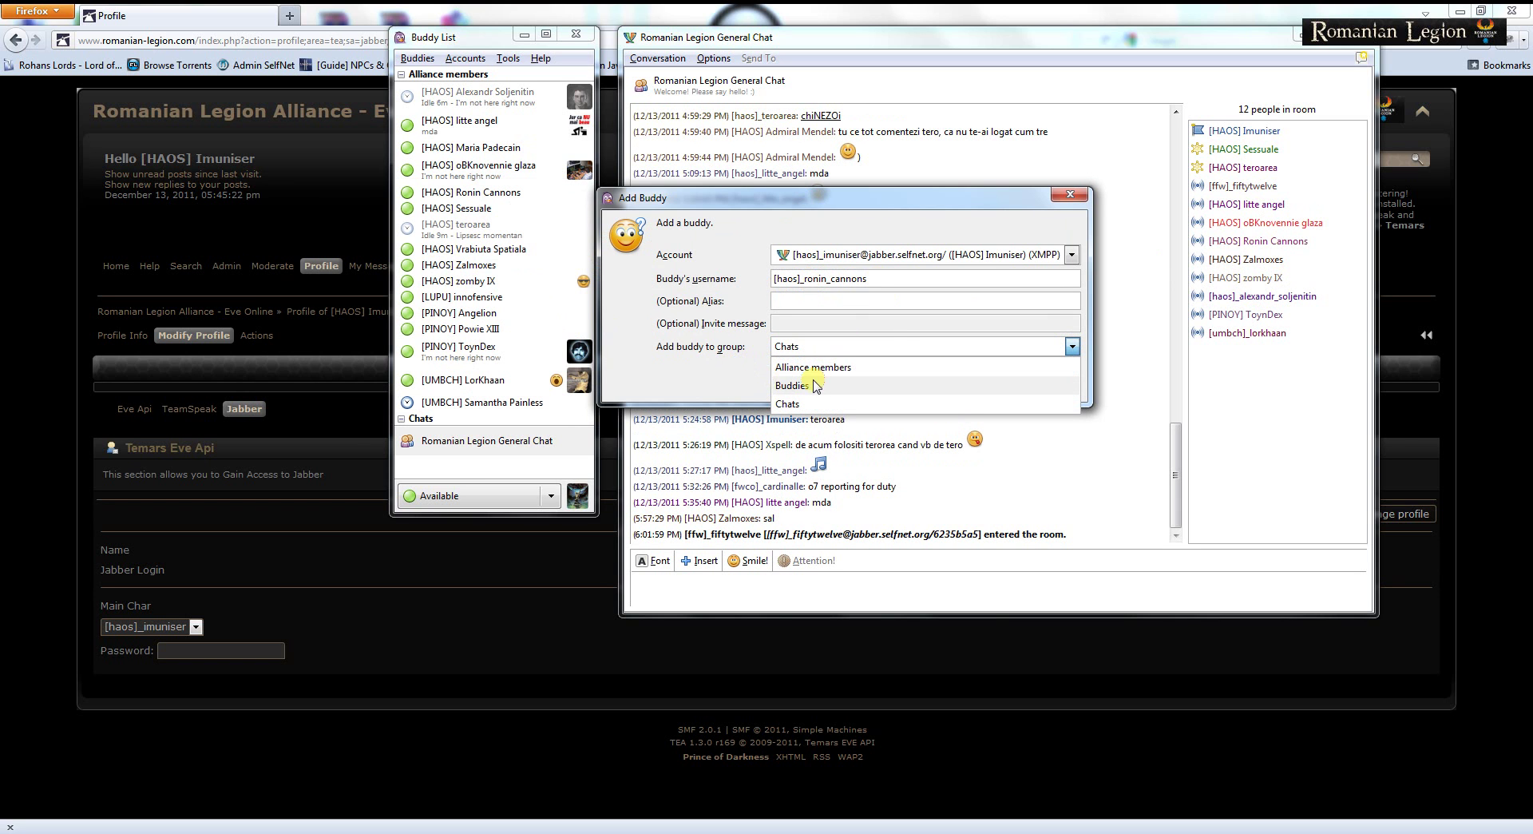
pyautogui.click(690, 400)
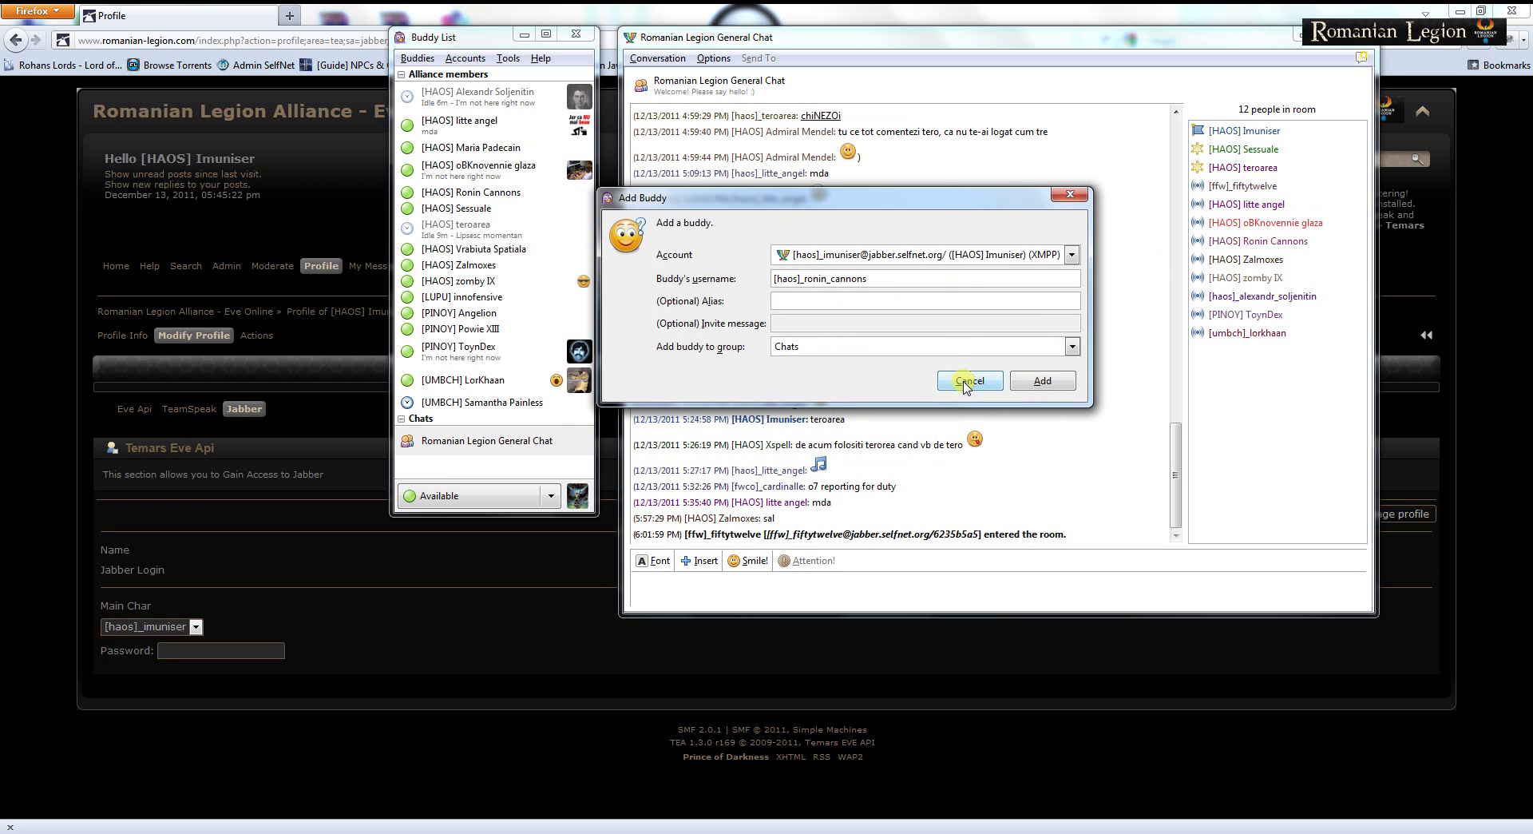
pyautogui.click(967, 383)
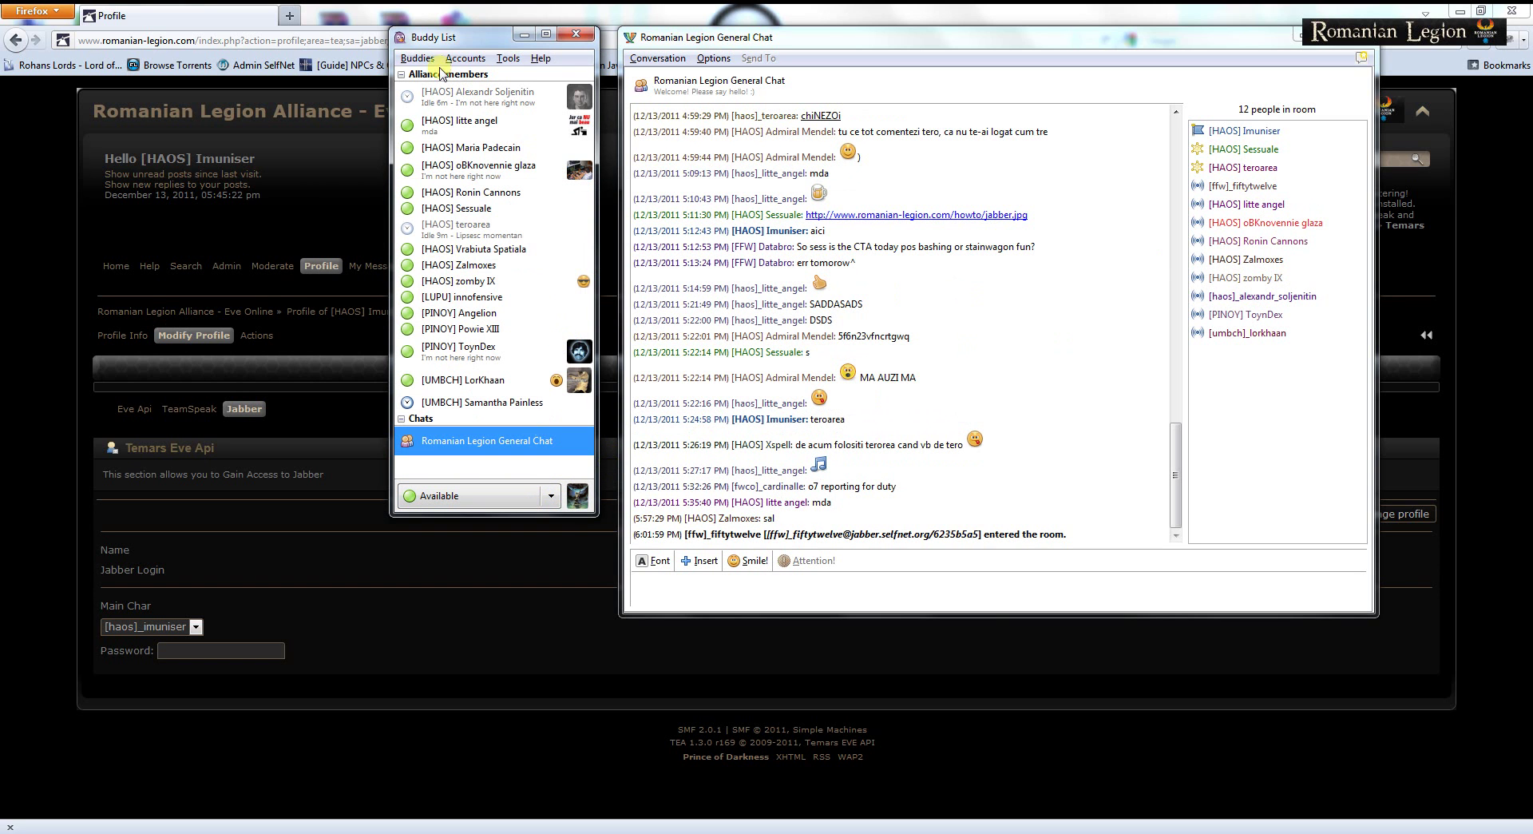
pyautogui.click(580, 500)
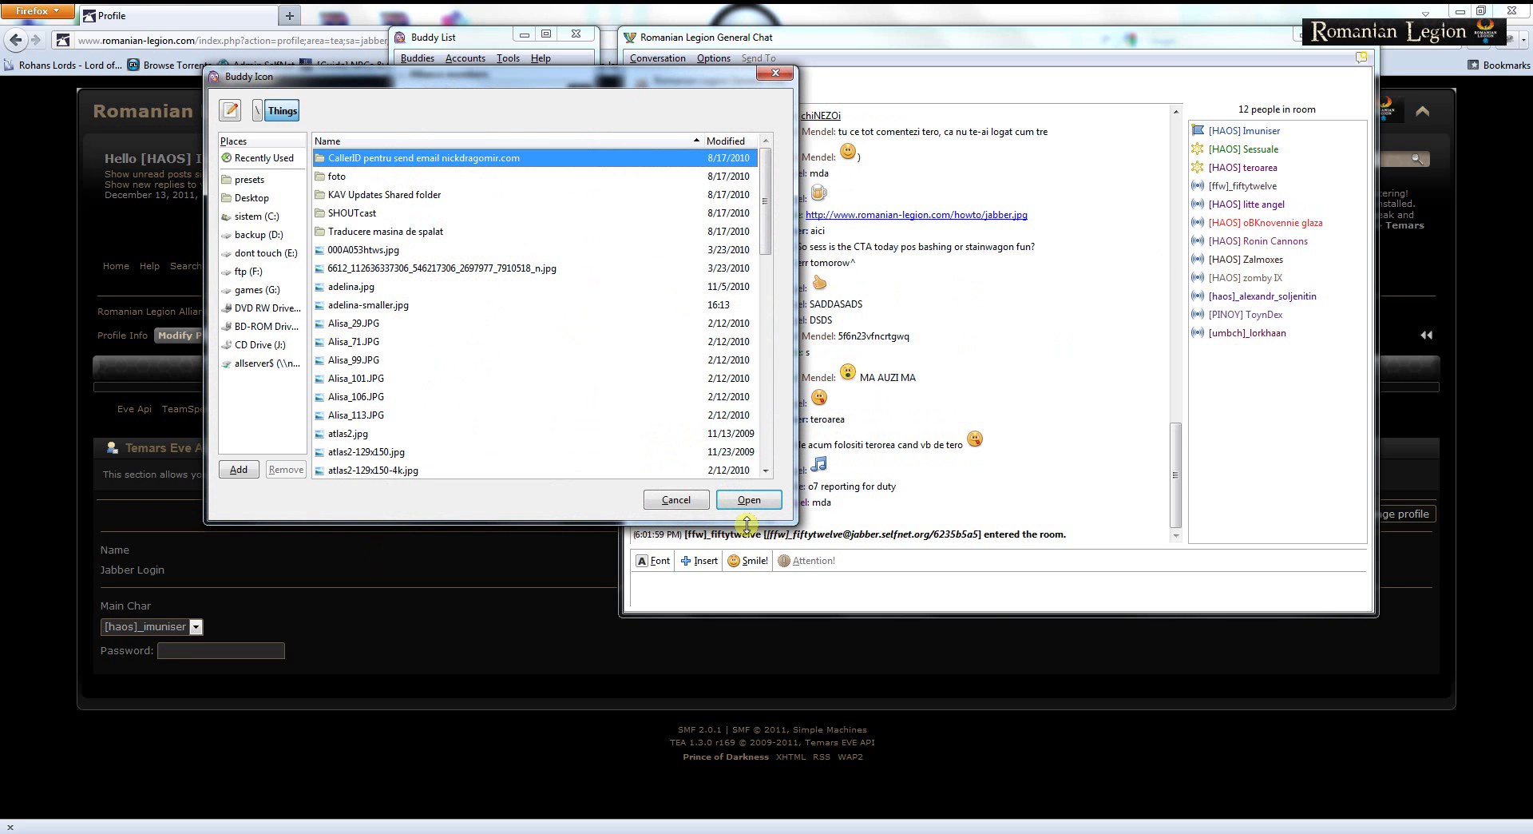
pyautogui.click(676, 499)
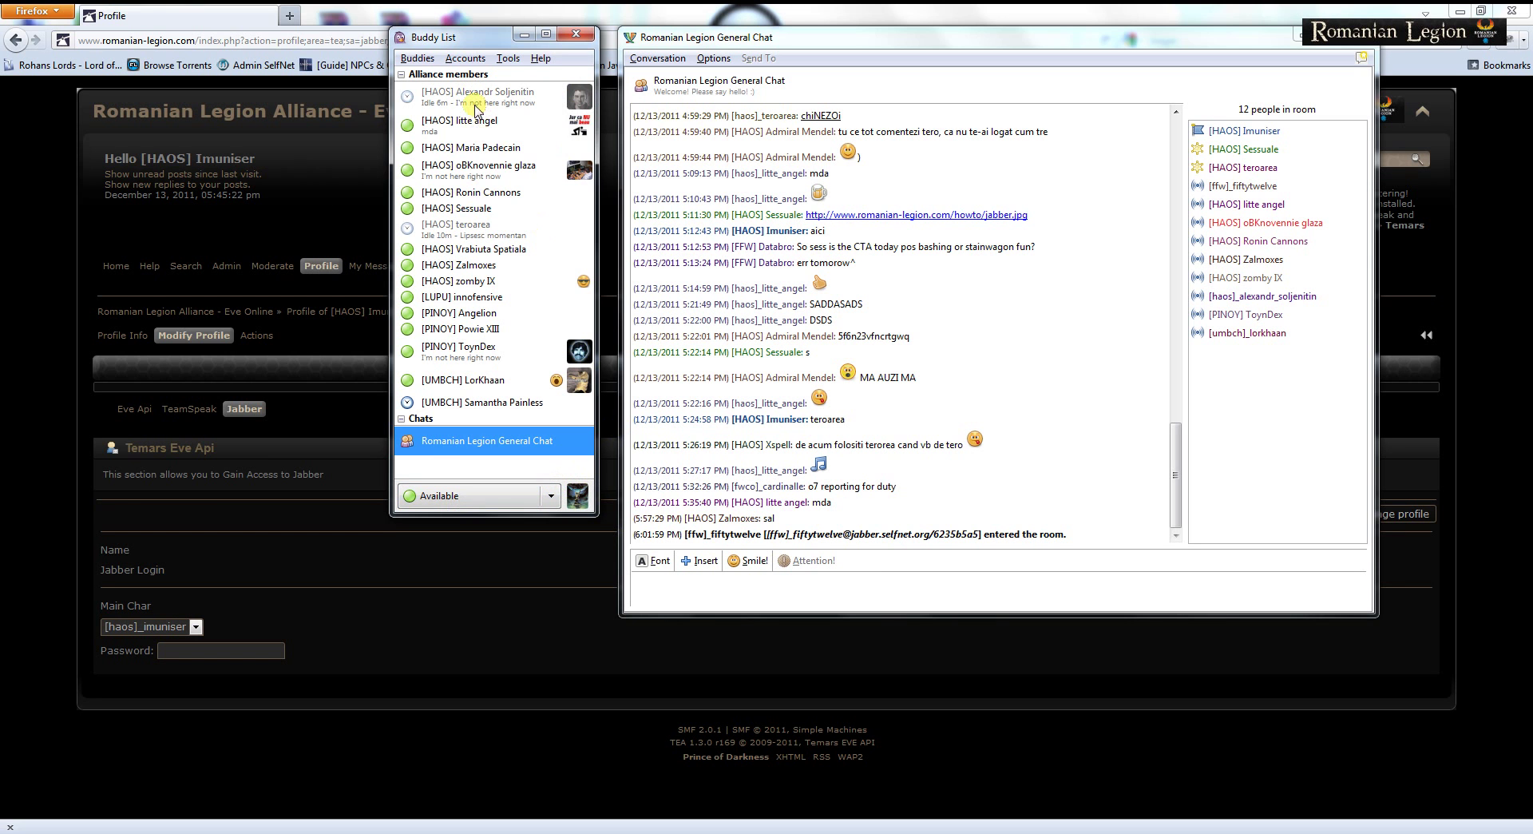
pyautogui.moveTo(475, 97)
pyautogui.moveTo(571, 179)
pyautogui.moveTo(580, 386)
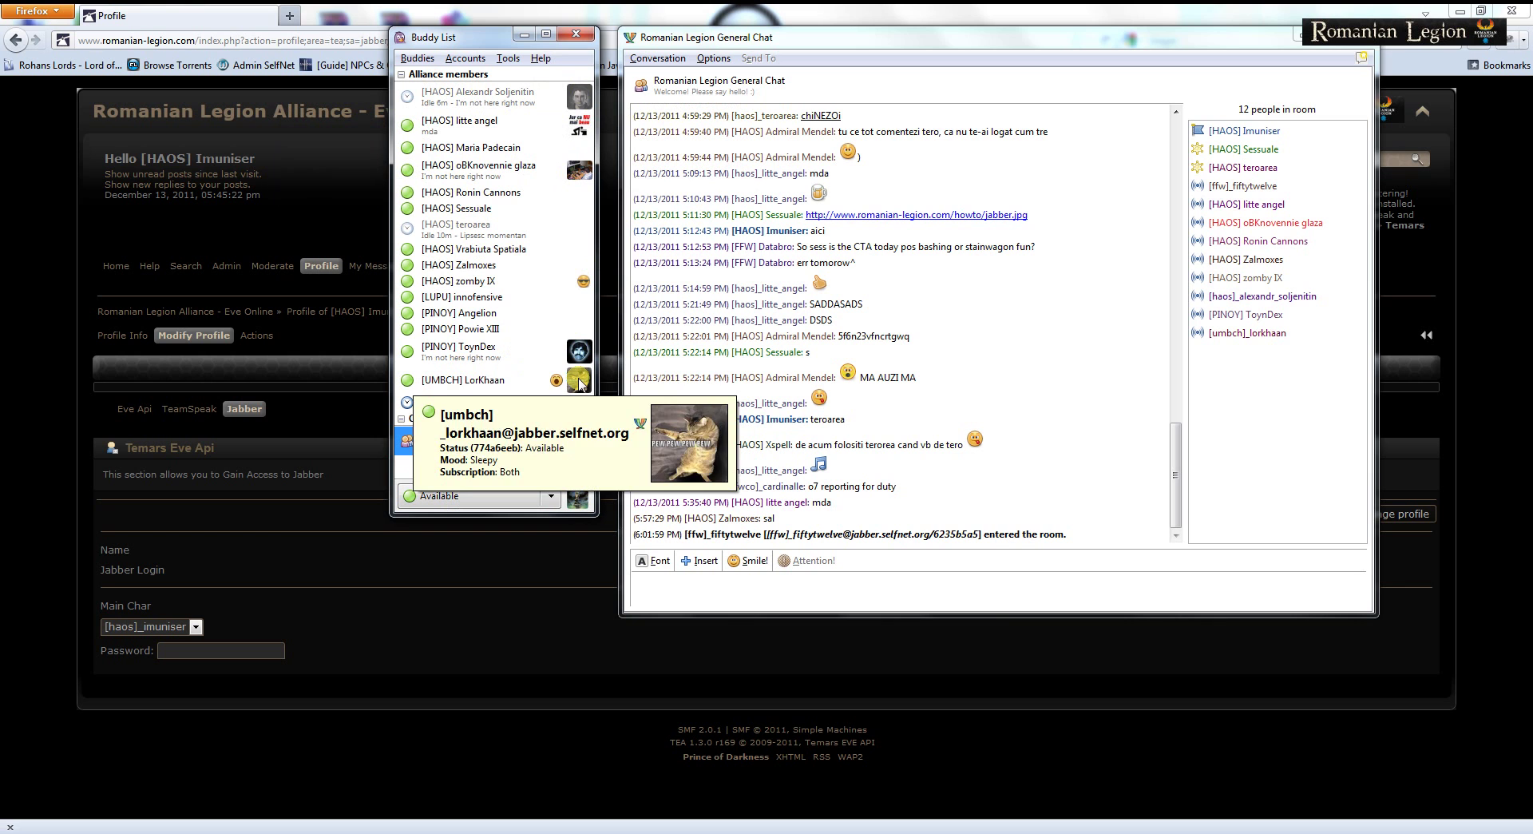